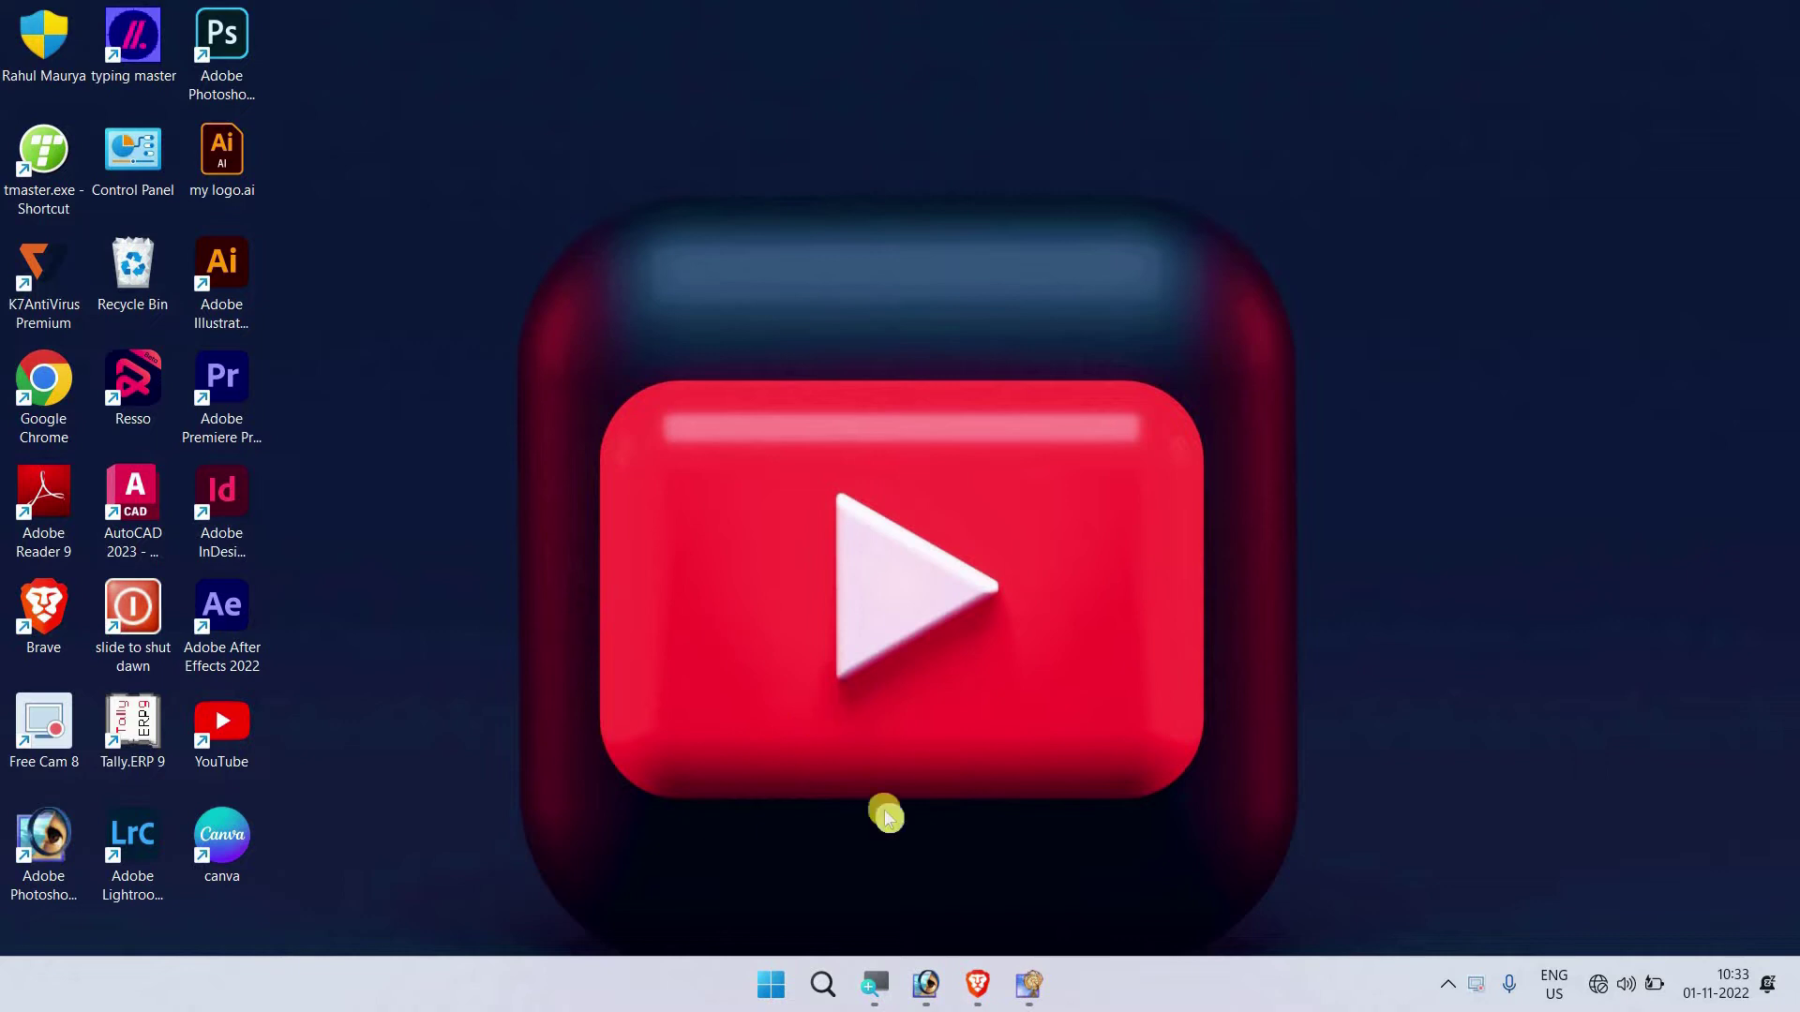
Switch to the ImageReady window showing the two-frame headlight-glow car animation
{"action": "left_click", "coordinate": [1028, 984]}
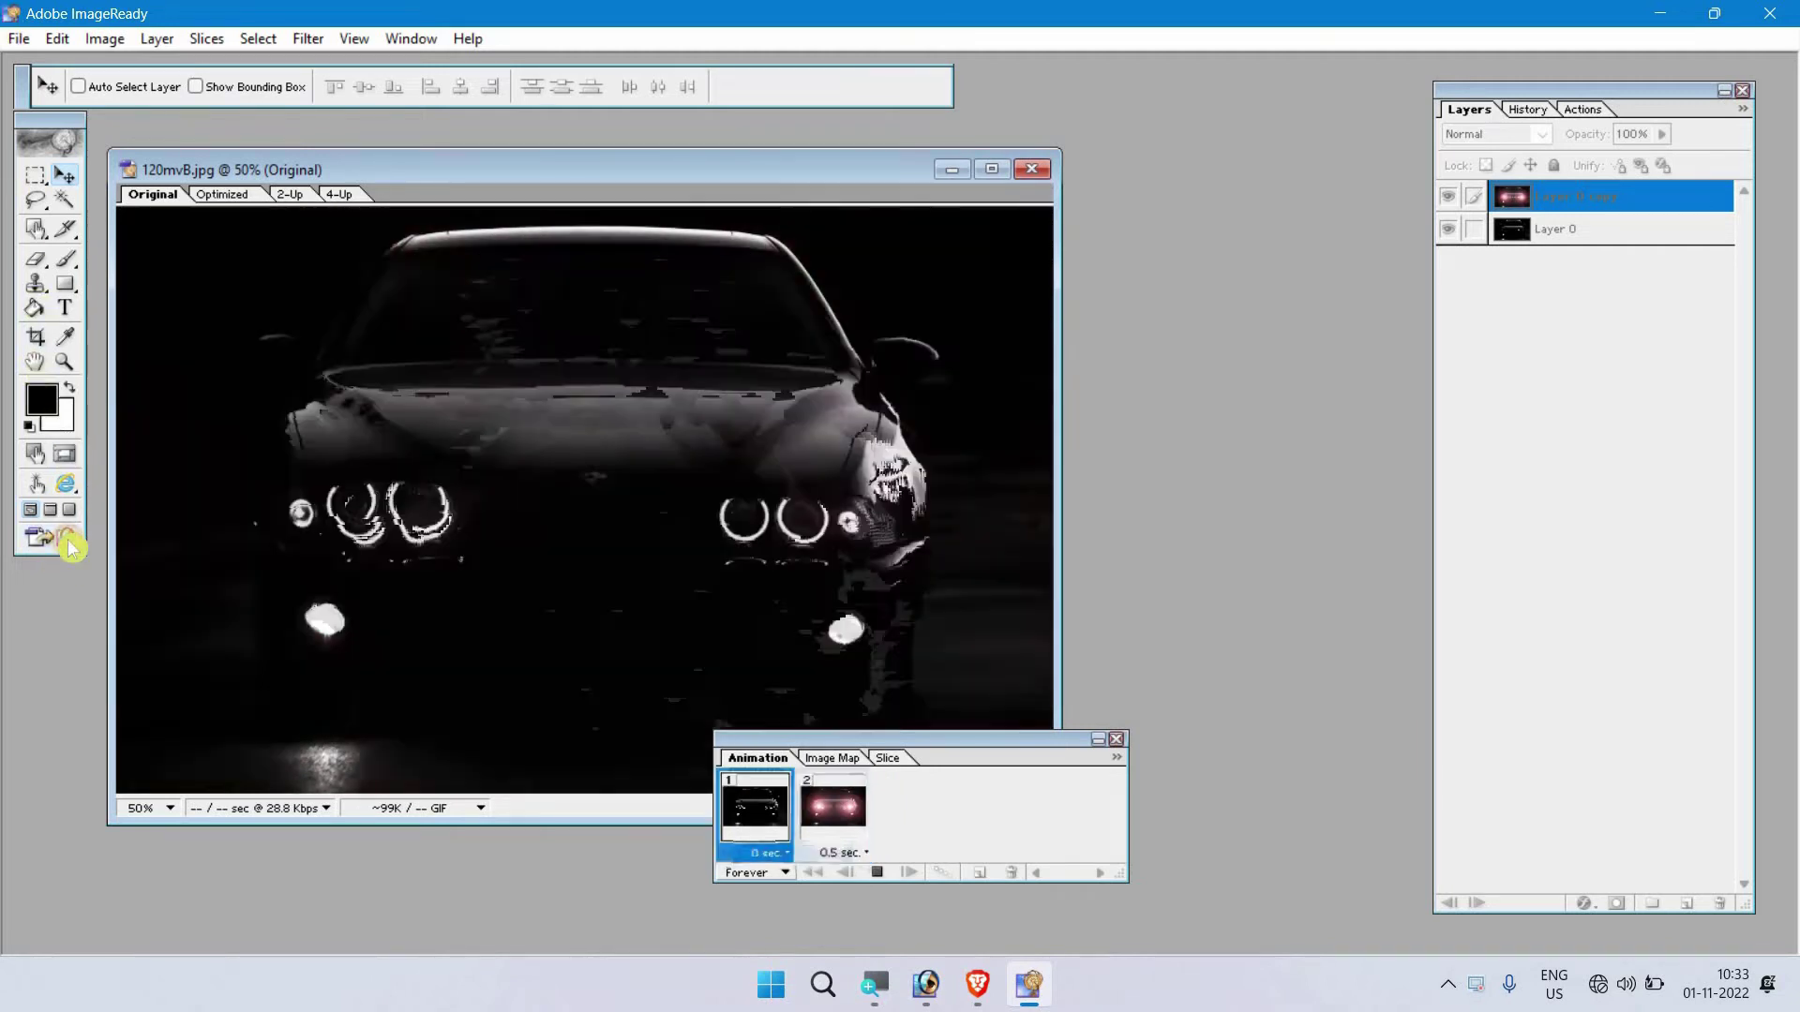
Close the car document in Photoshop, then quit ImageReady and discard unsaved changes
{"action": "left_click", "coordinate": [67, 538]}
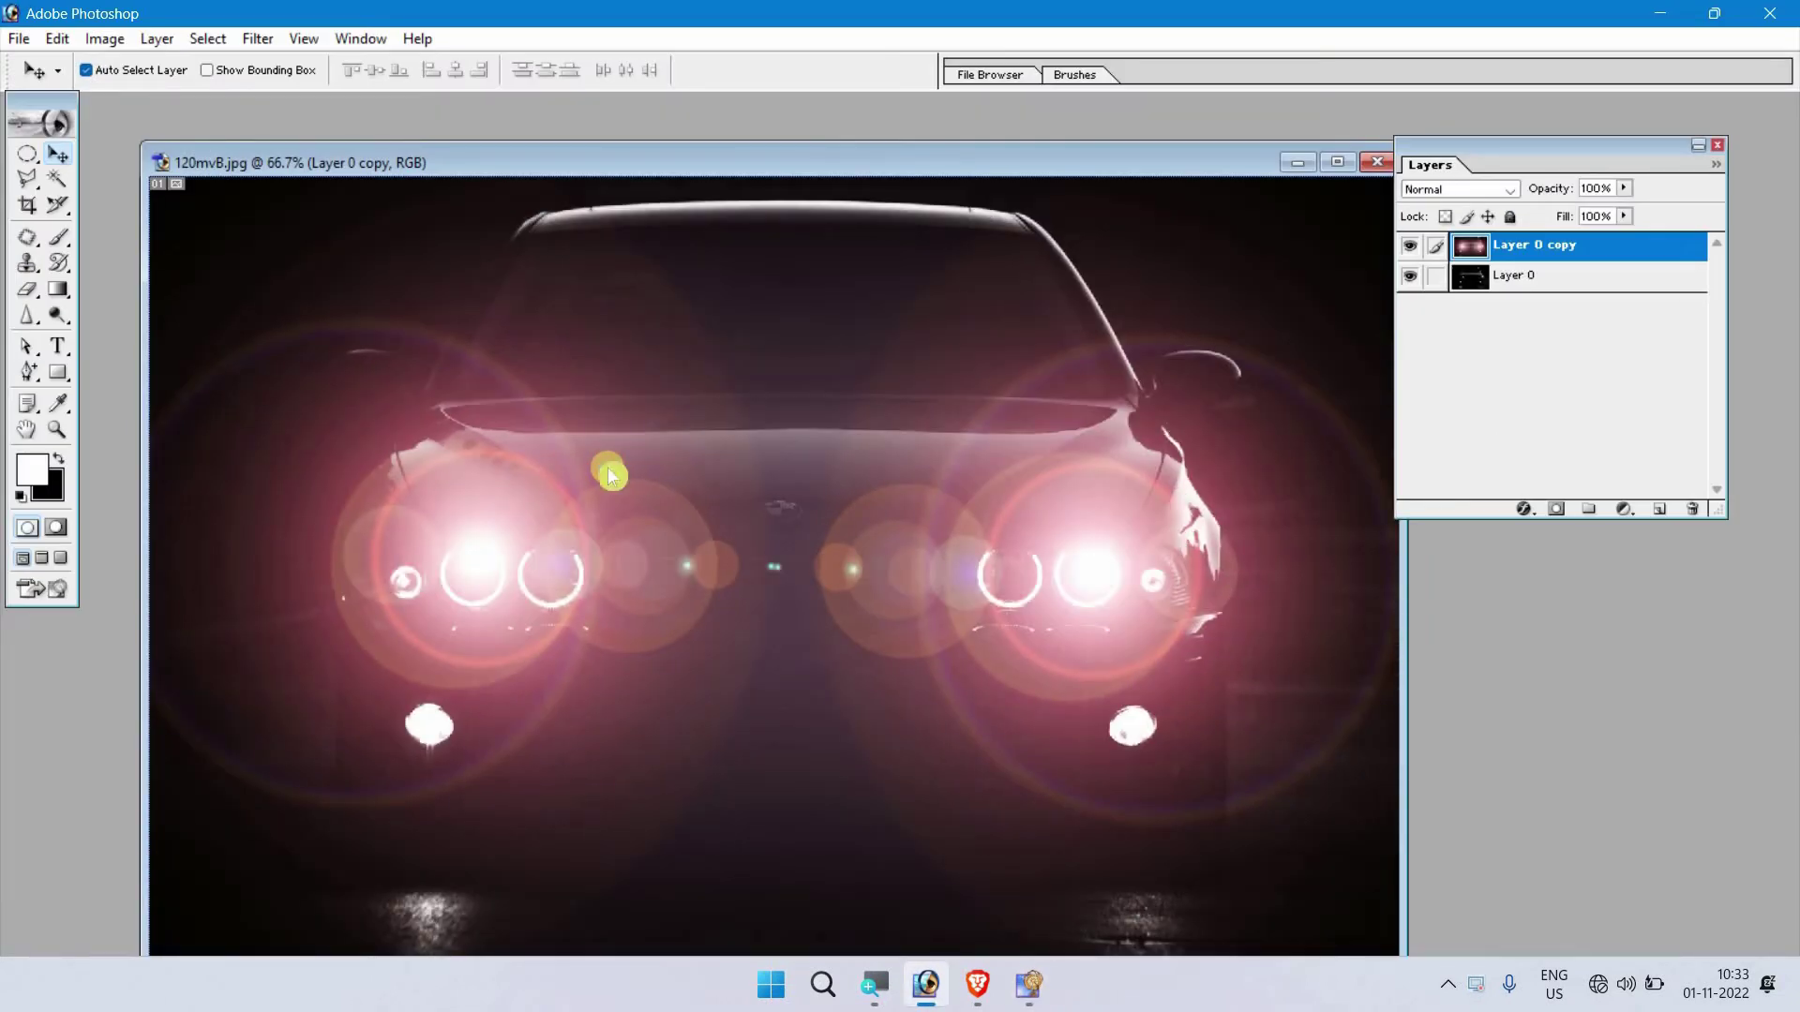
{"action": "key", "text": "ctrl+w"}
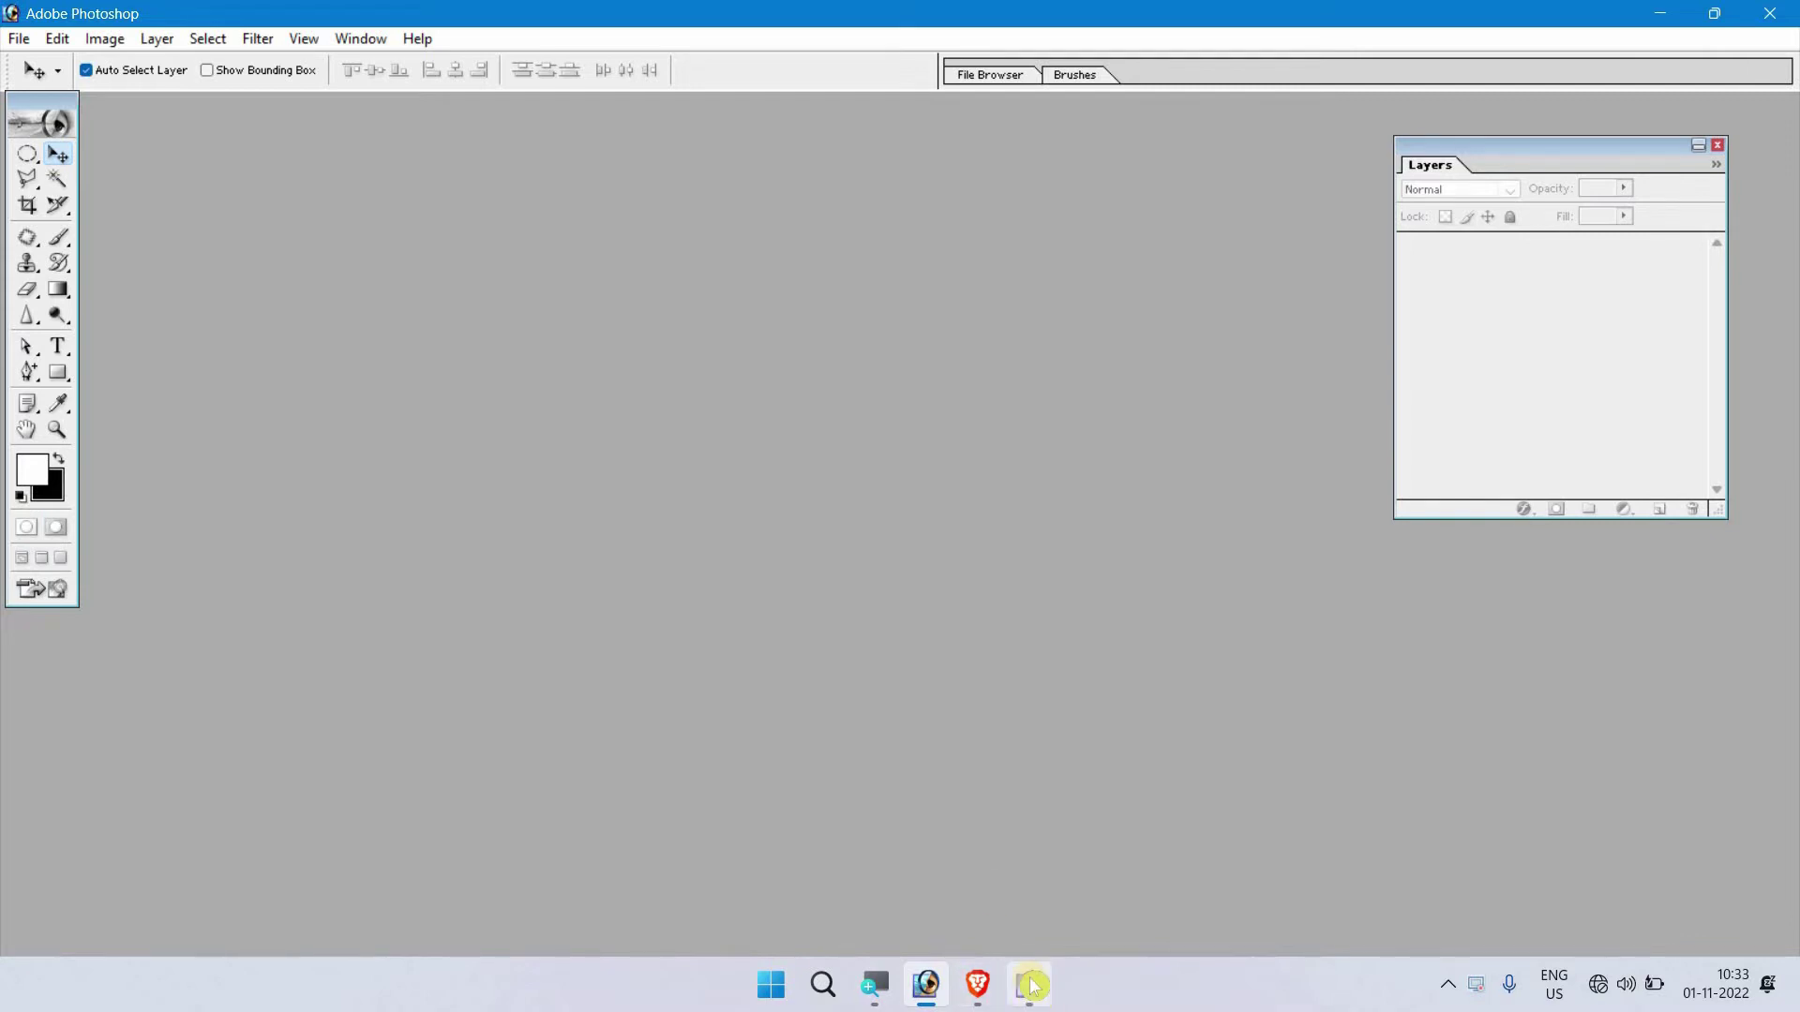
{"action": "left_click", "coordinate": [1031, 984]}
{"action": "left_click", "coordinate": [1770, 13]}
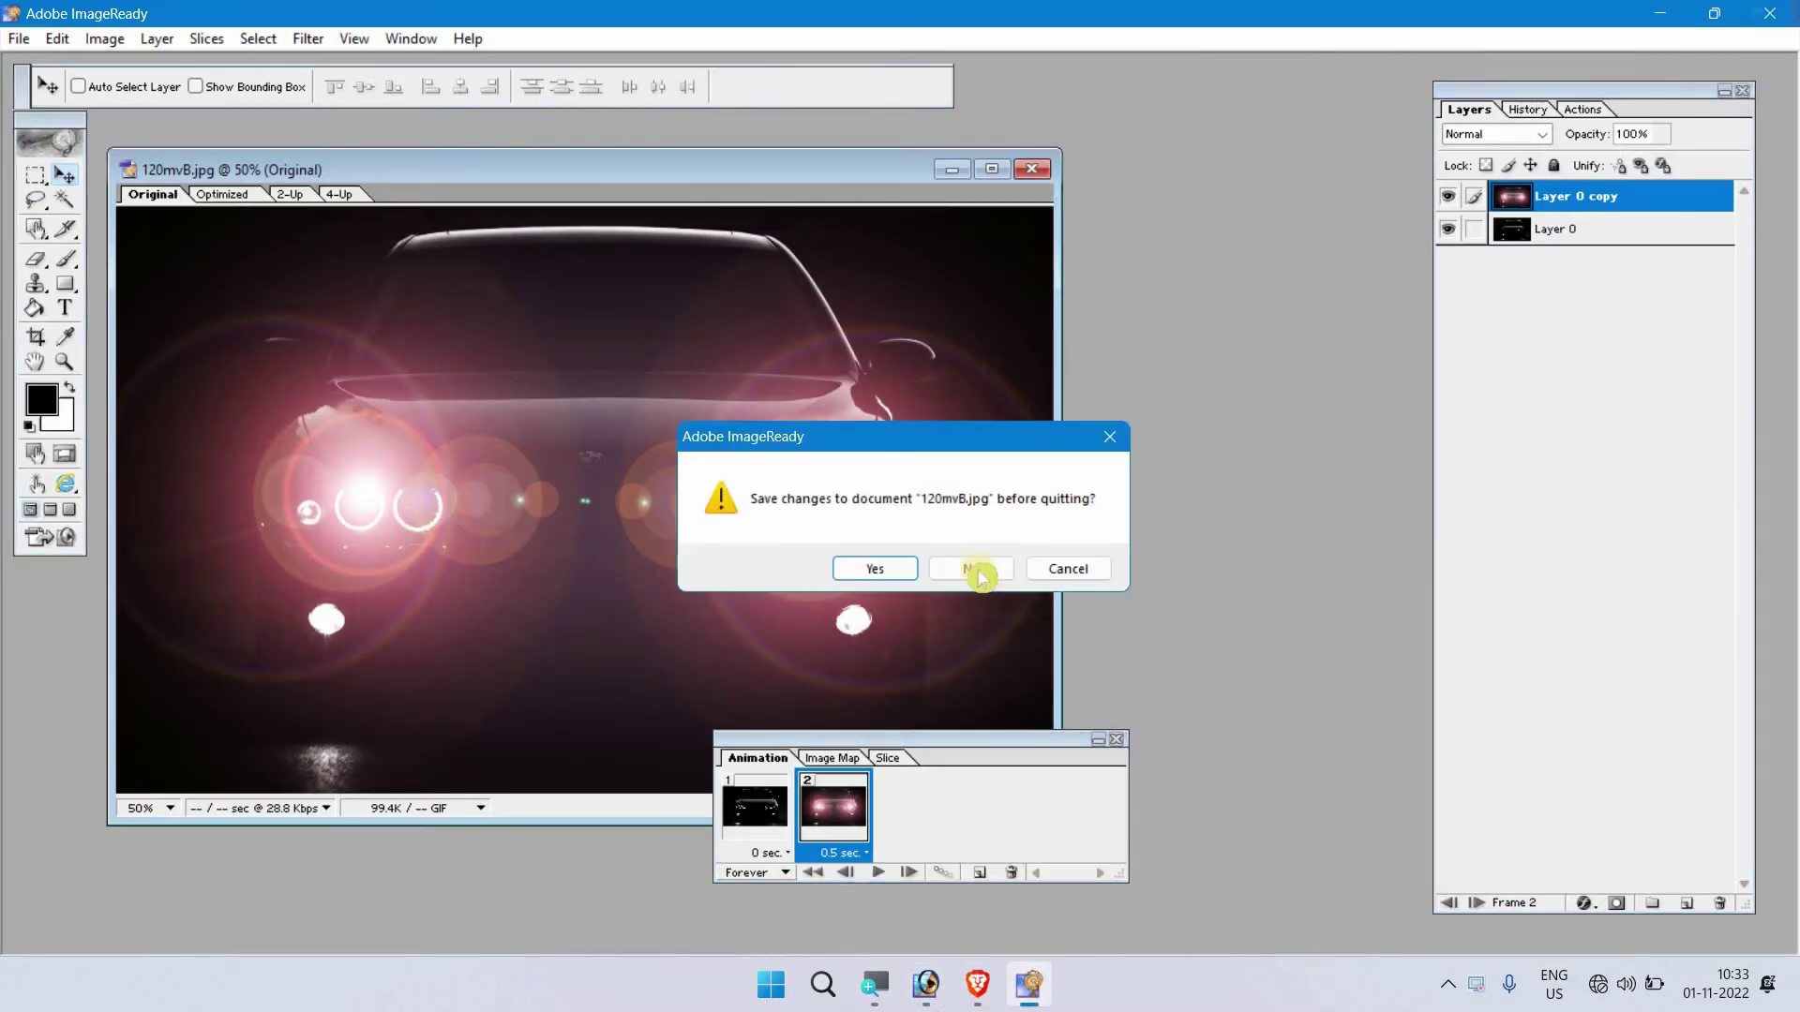
{"action": "left_click", "coordinate": [976, 569]}
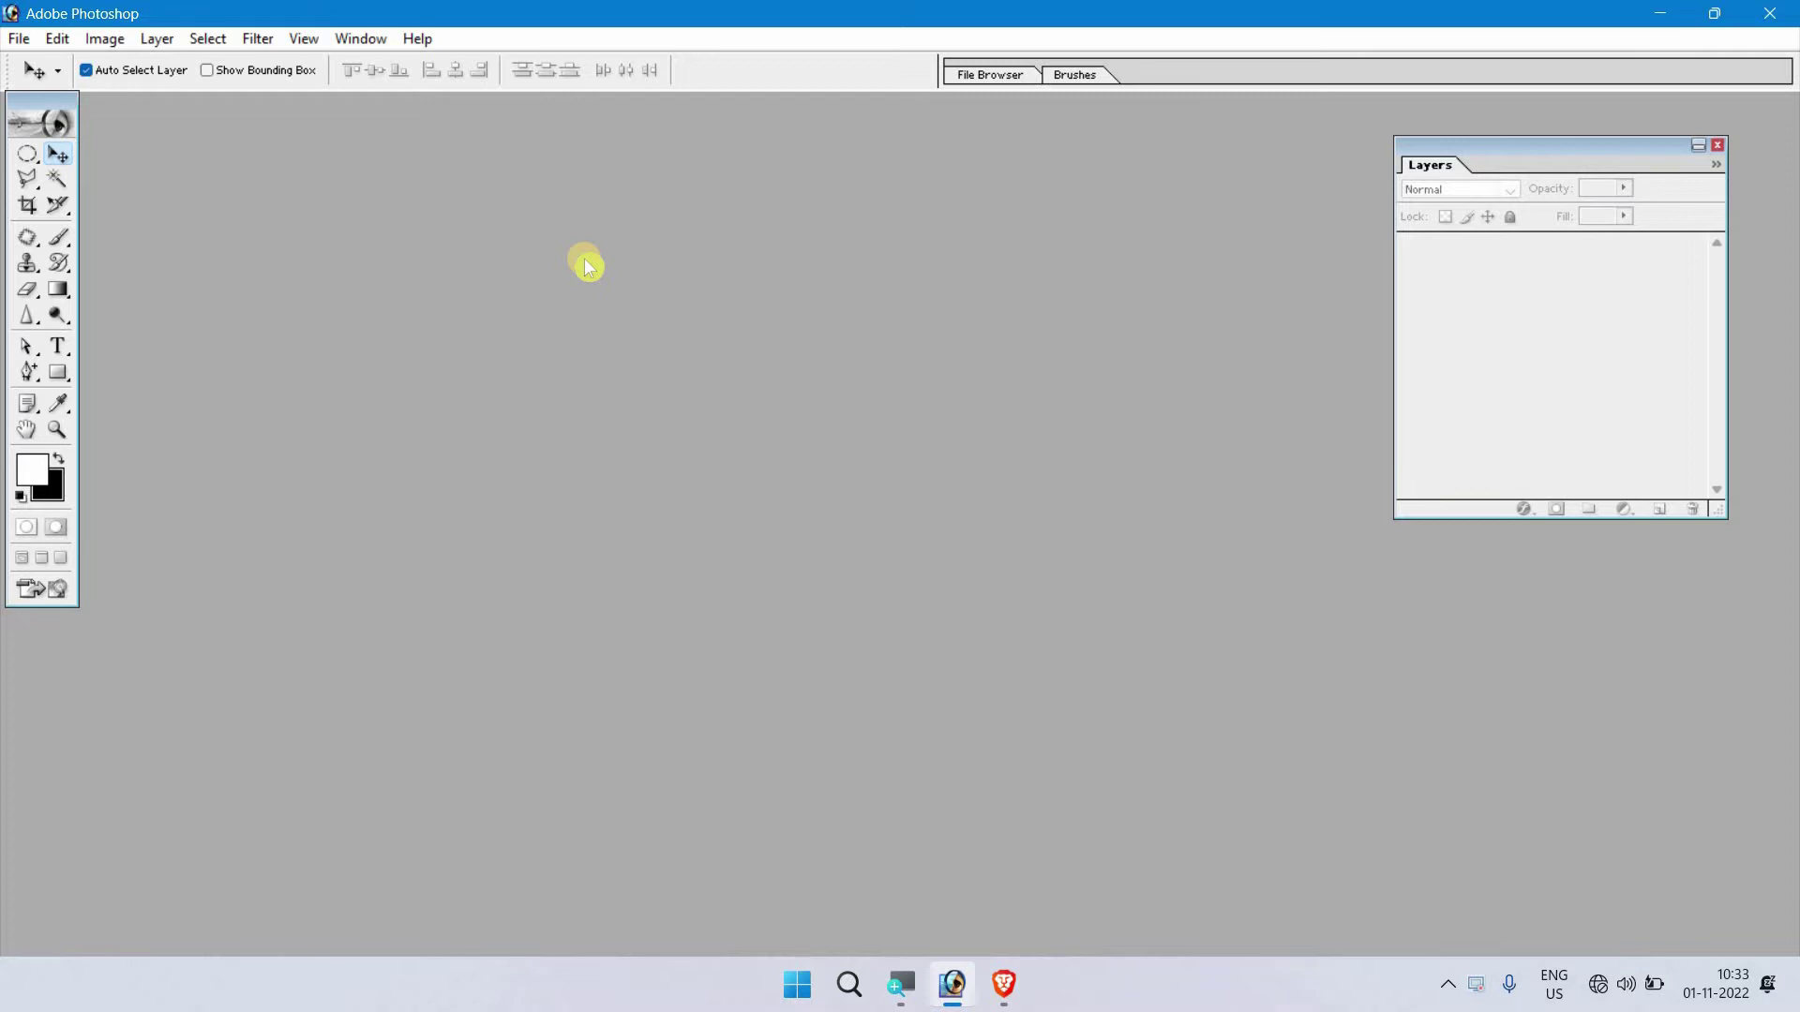
Open the dark car photo 120mvB.jpg from Saved Pictures
{"action": "double_click", "coordinate": [587, 267]}
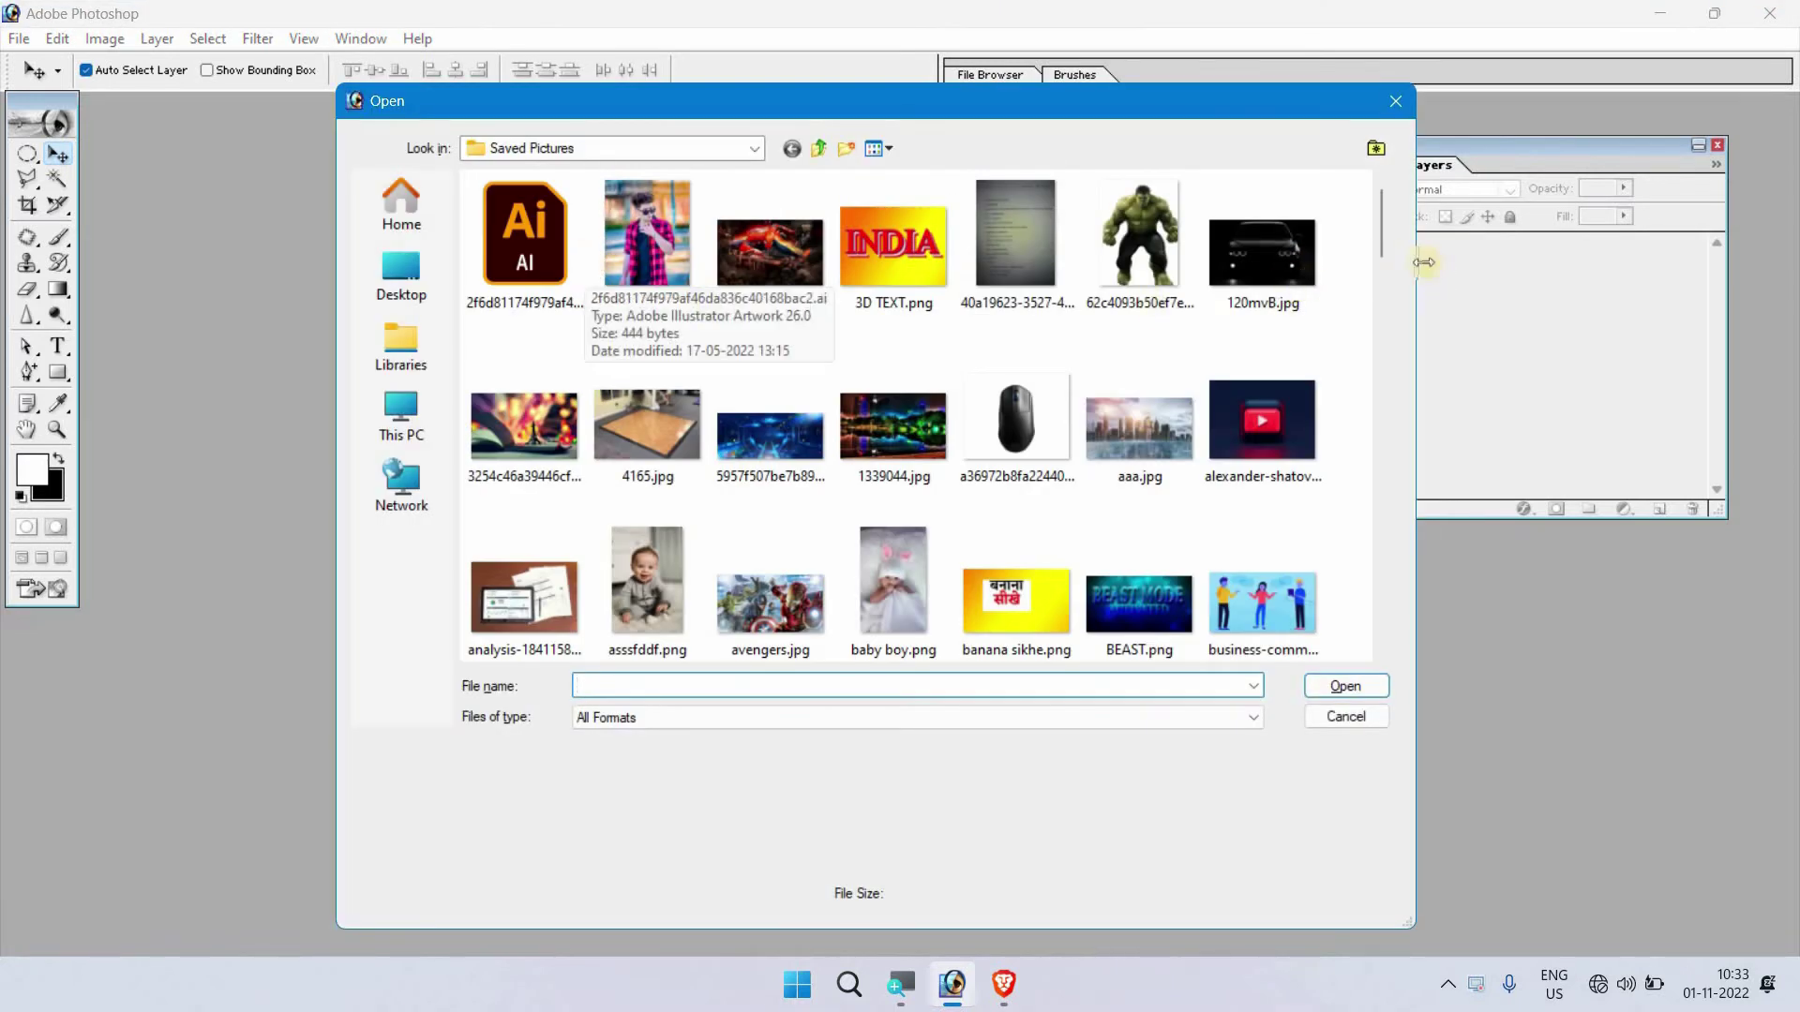
{"action": "key", "text": "Return"}
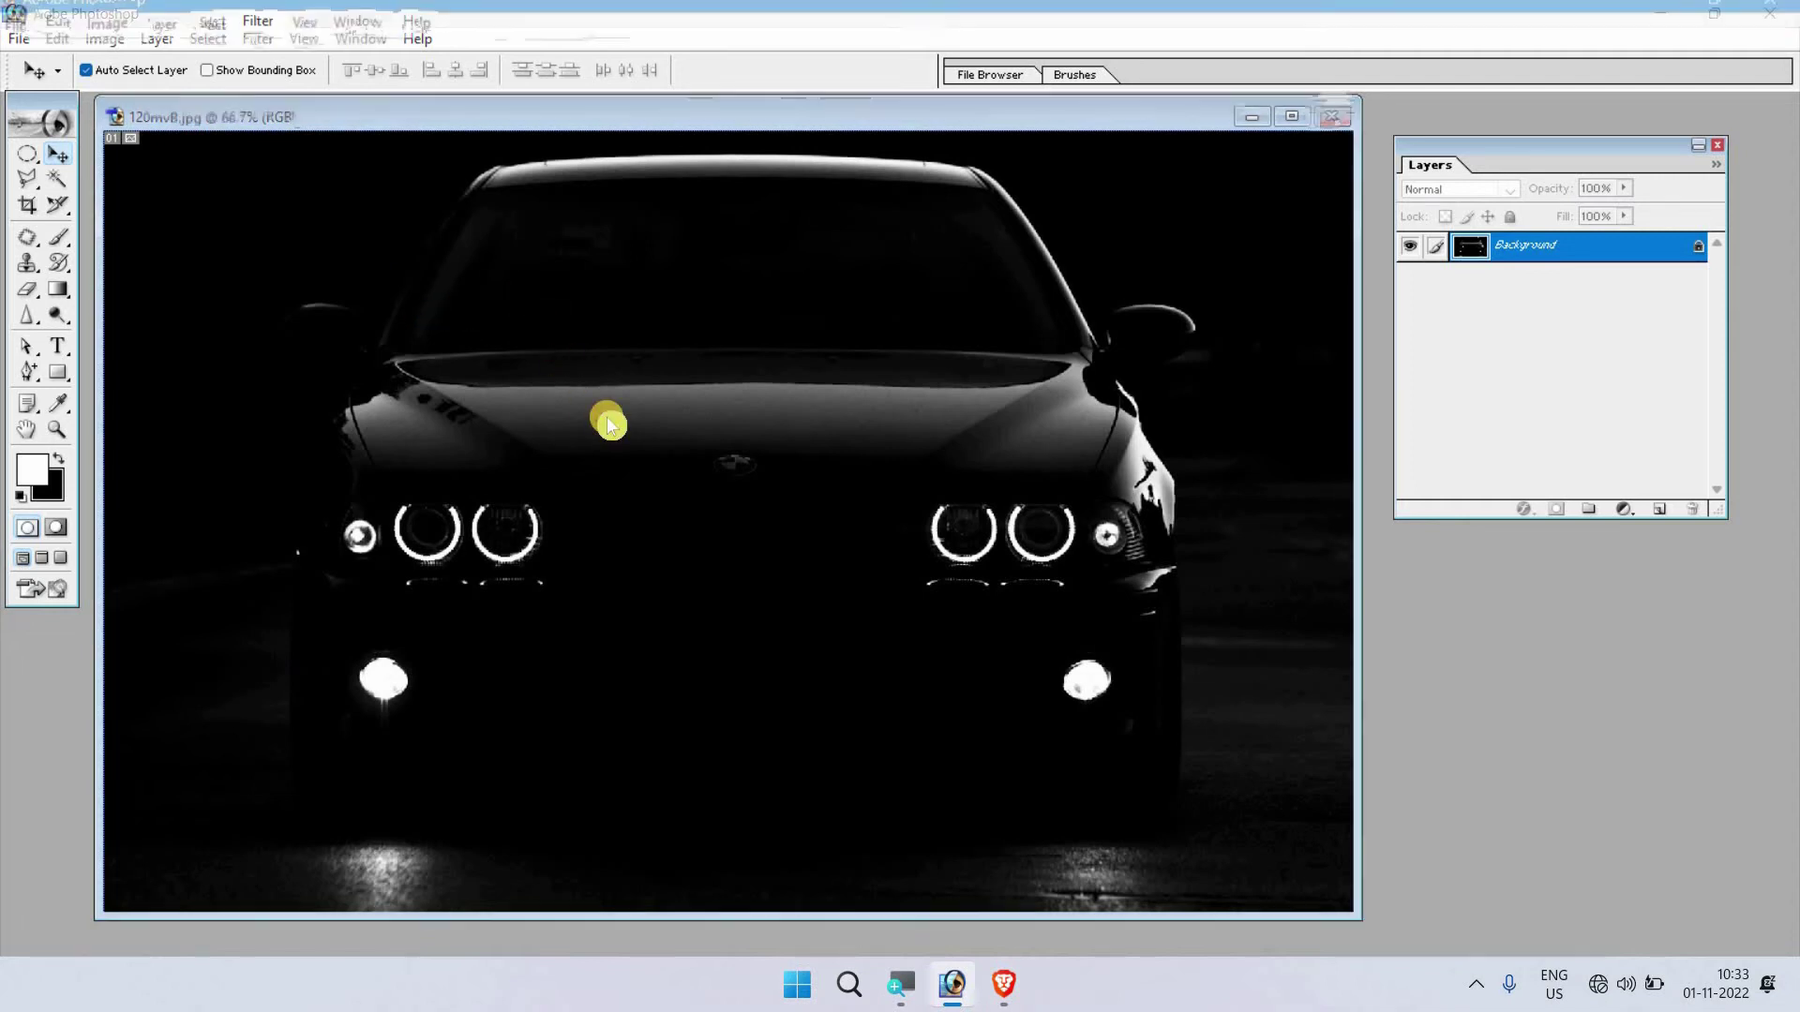
Convert the locked Background into Layer 0, test-move it, then undo the move
{"action": "left_click", "coordinate": [609, 425]}
{"action": "key", "text": "Return"}
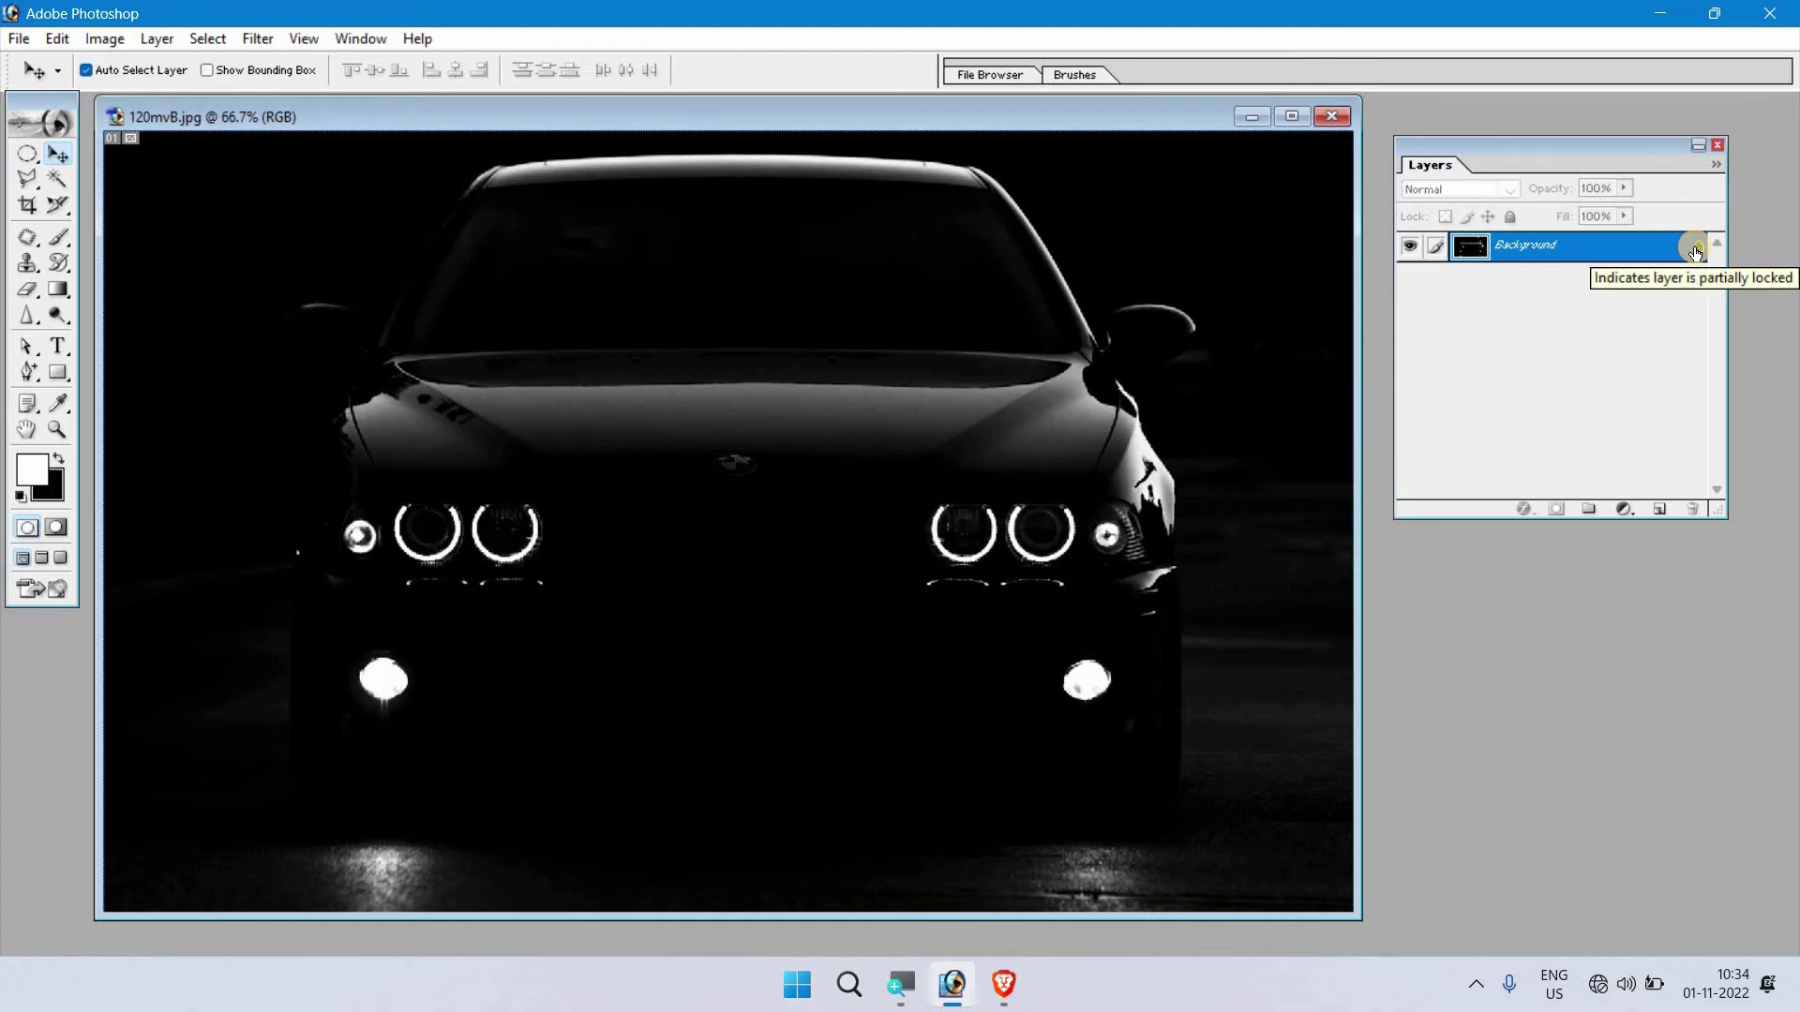
{"action": "double_click", "coordinate": [1694, 249]}
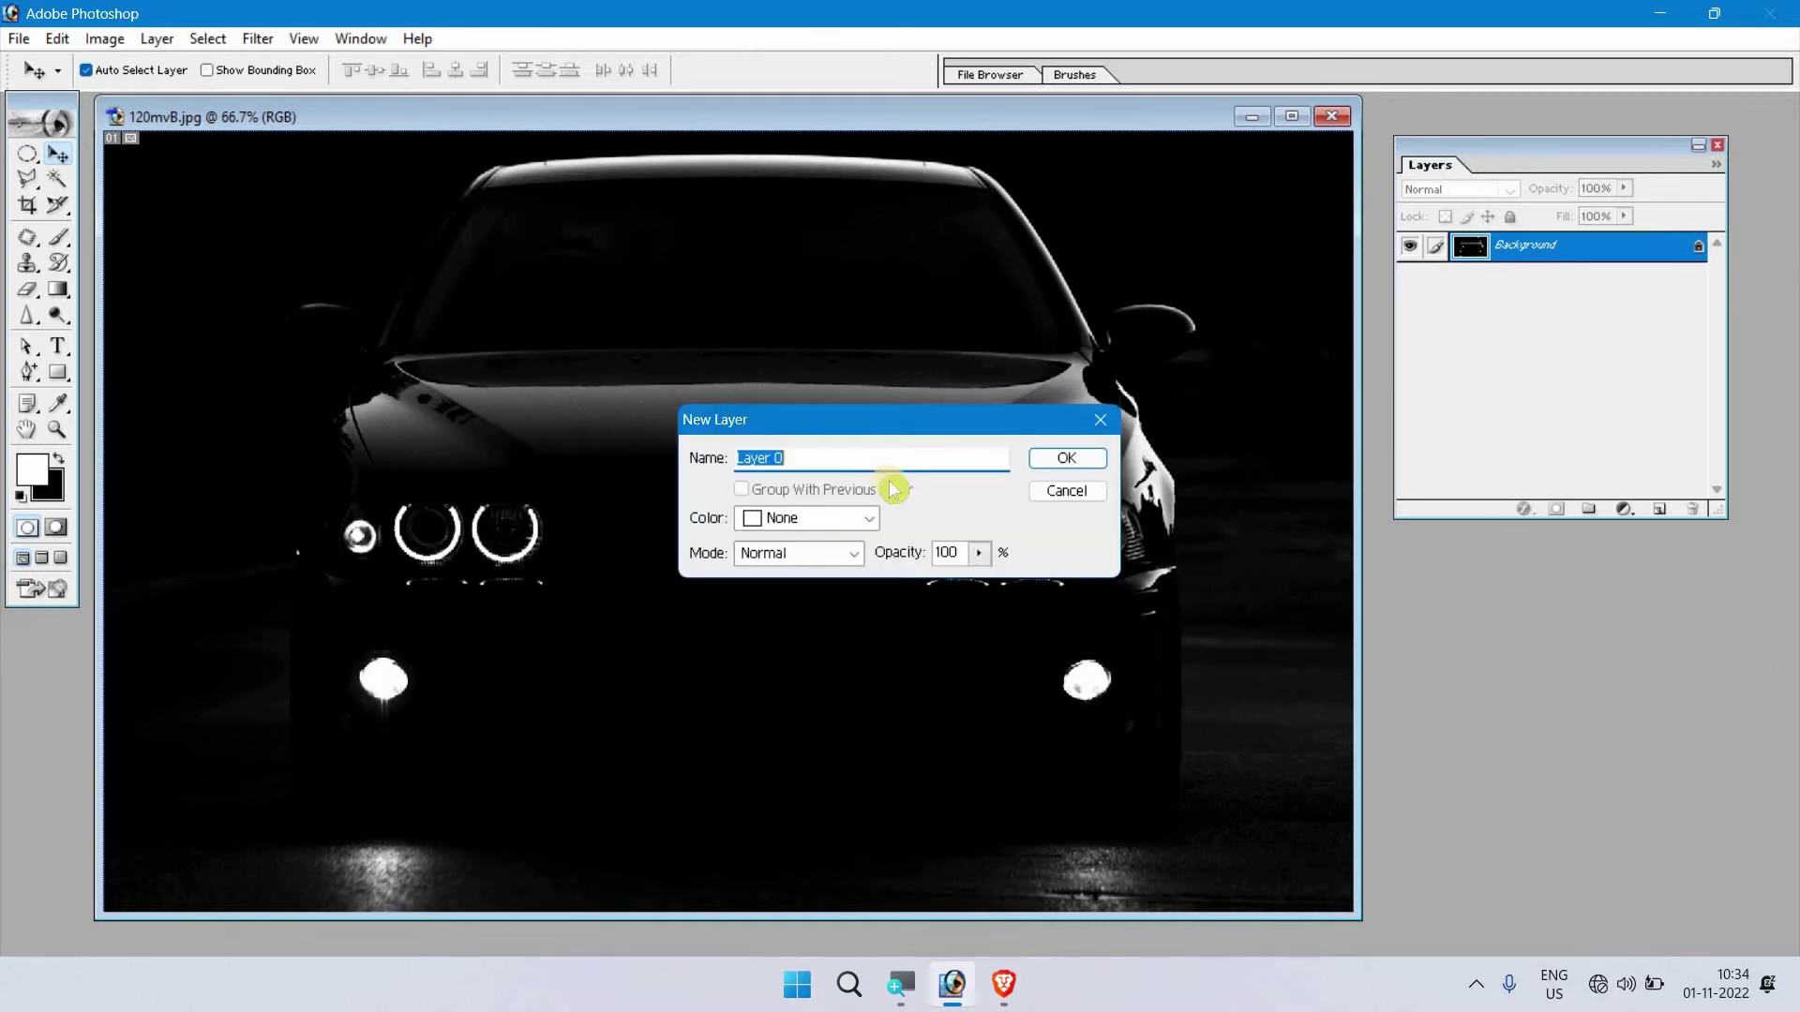
{"action": "left_click", "coordinate": [1062, 467]}
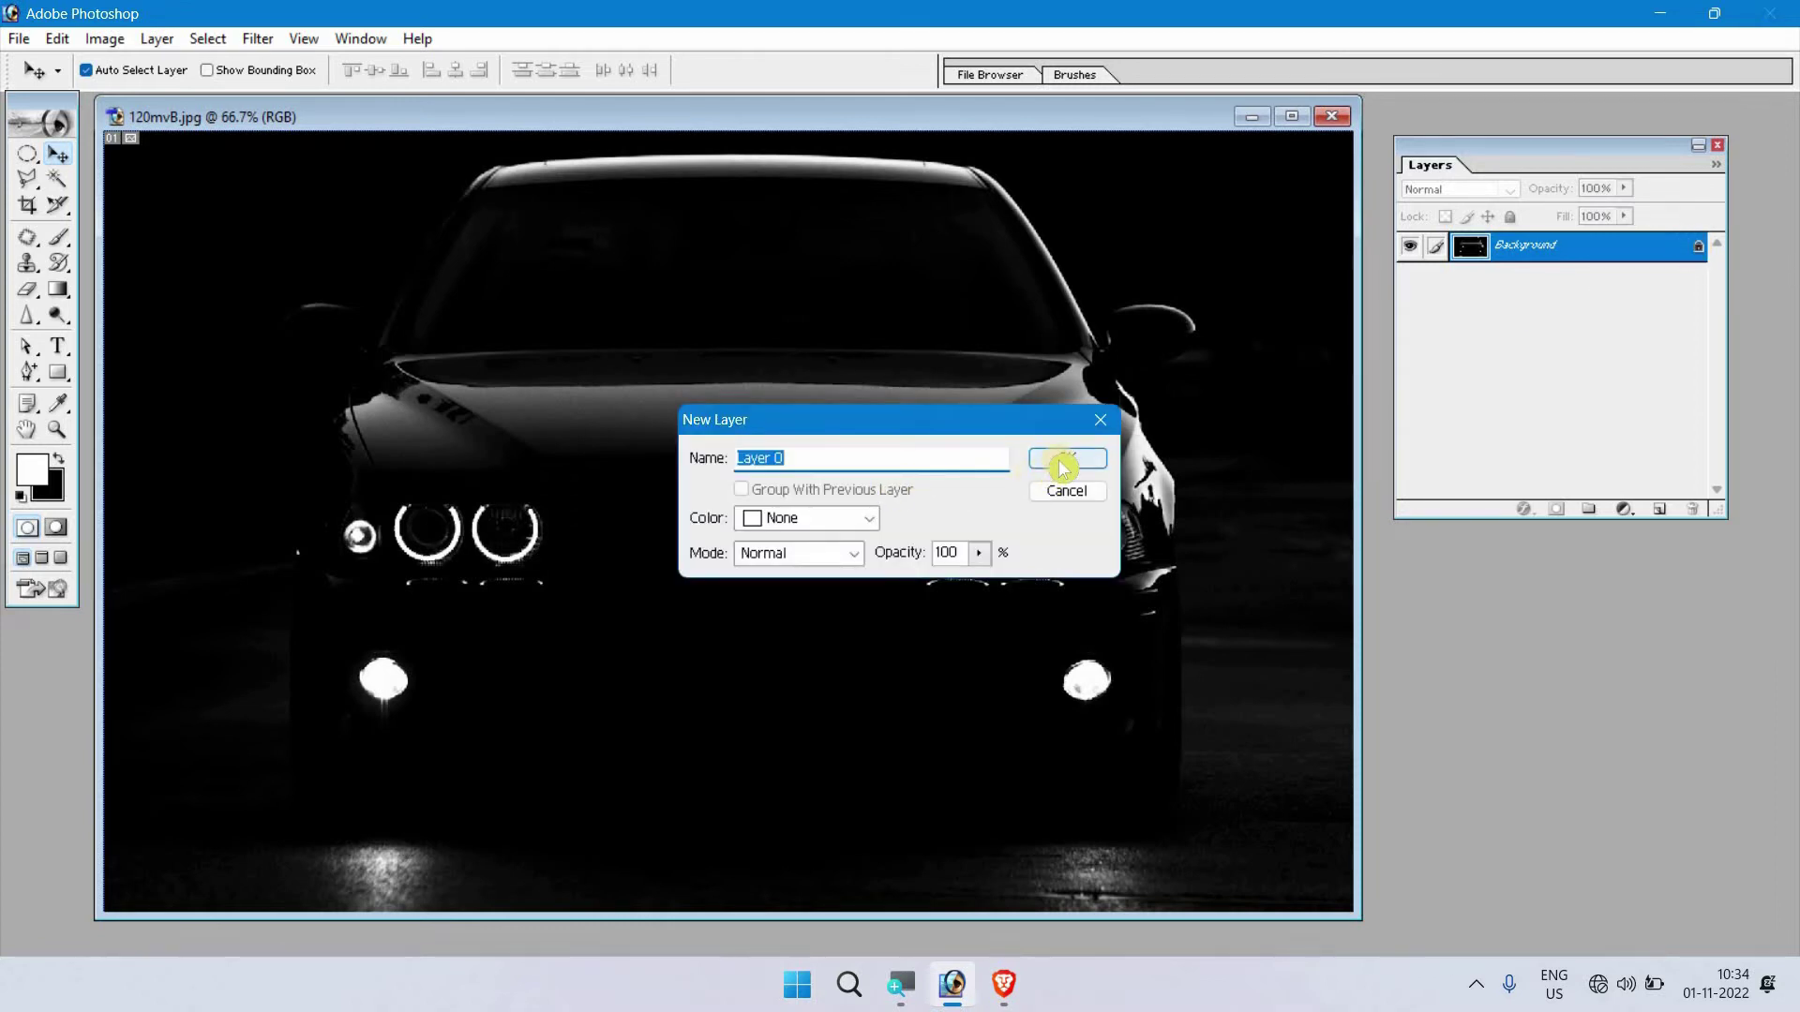
{"action": "left_click", "coordinate": [1062, 467]}
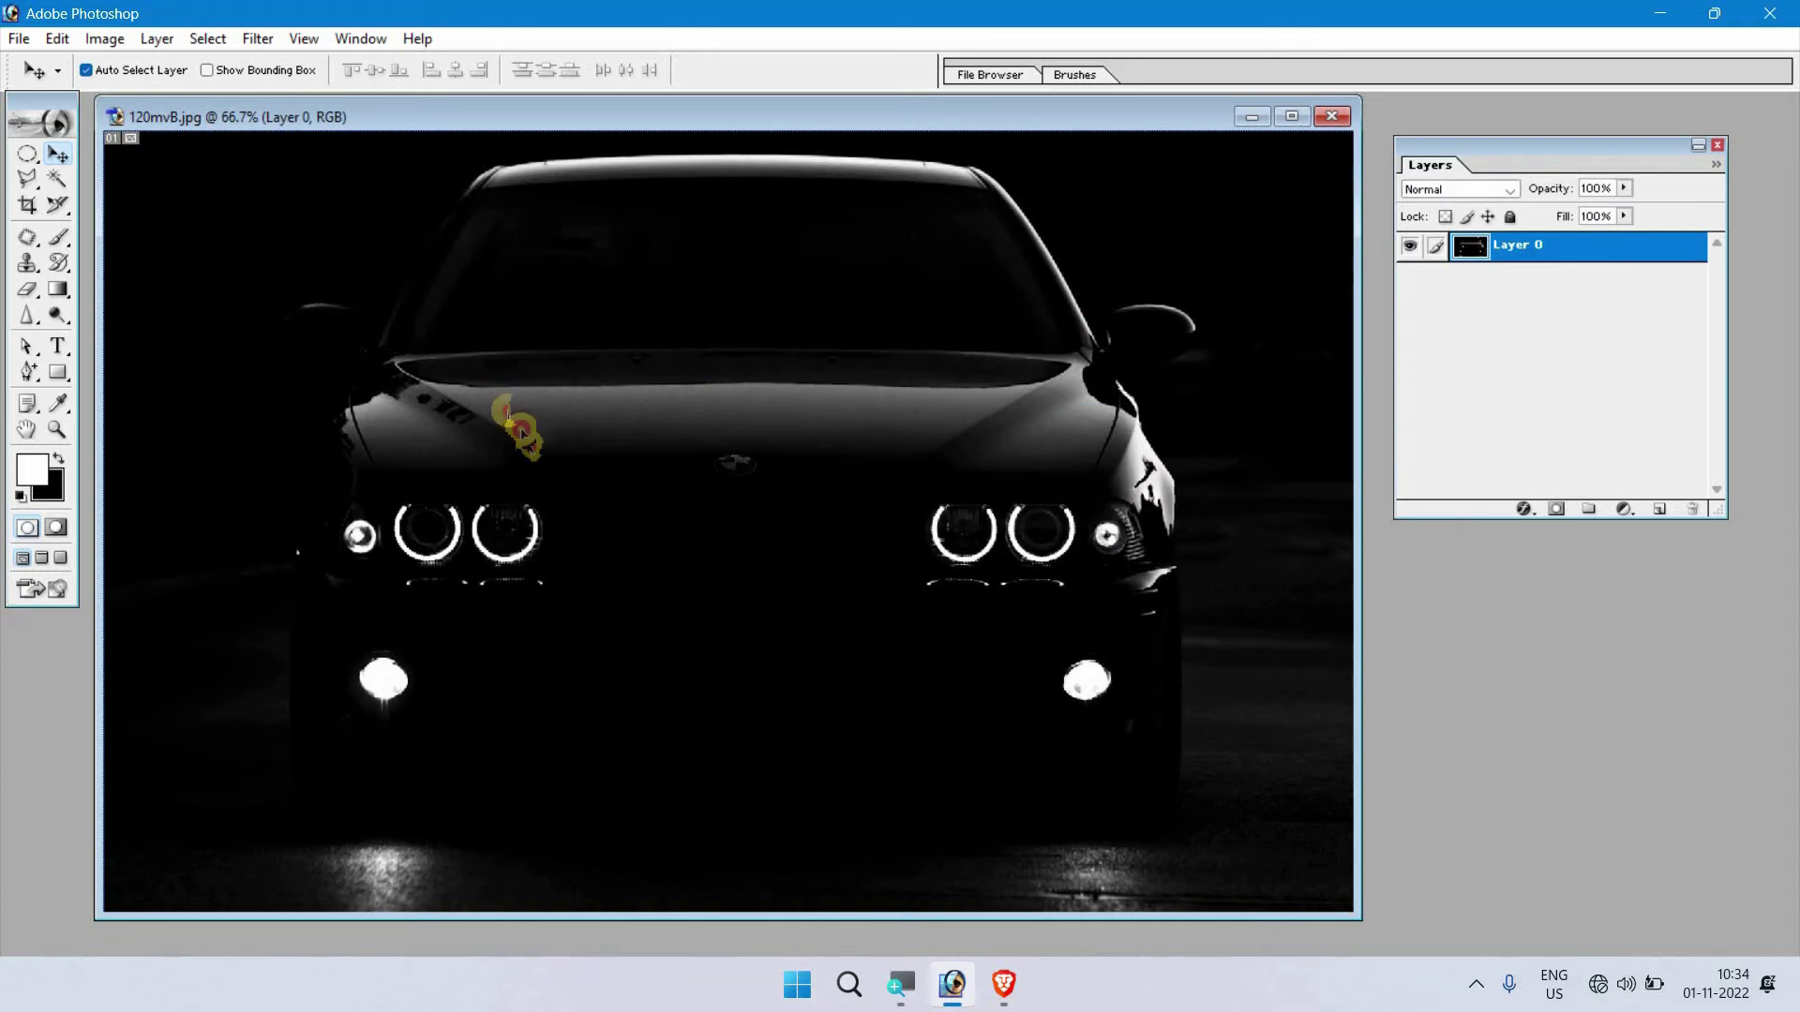
{"action": "left_click_drag", "start_coordinate": [518, 428], "coordinate": [594, 384]}
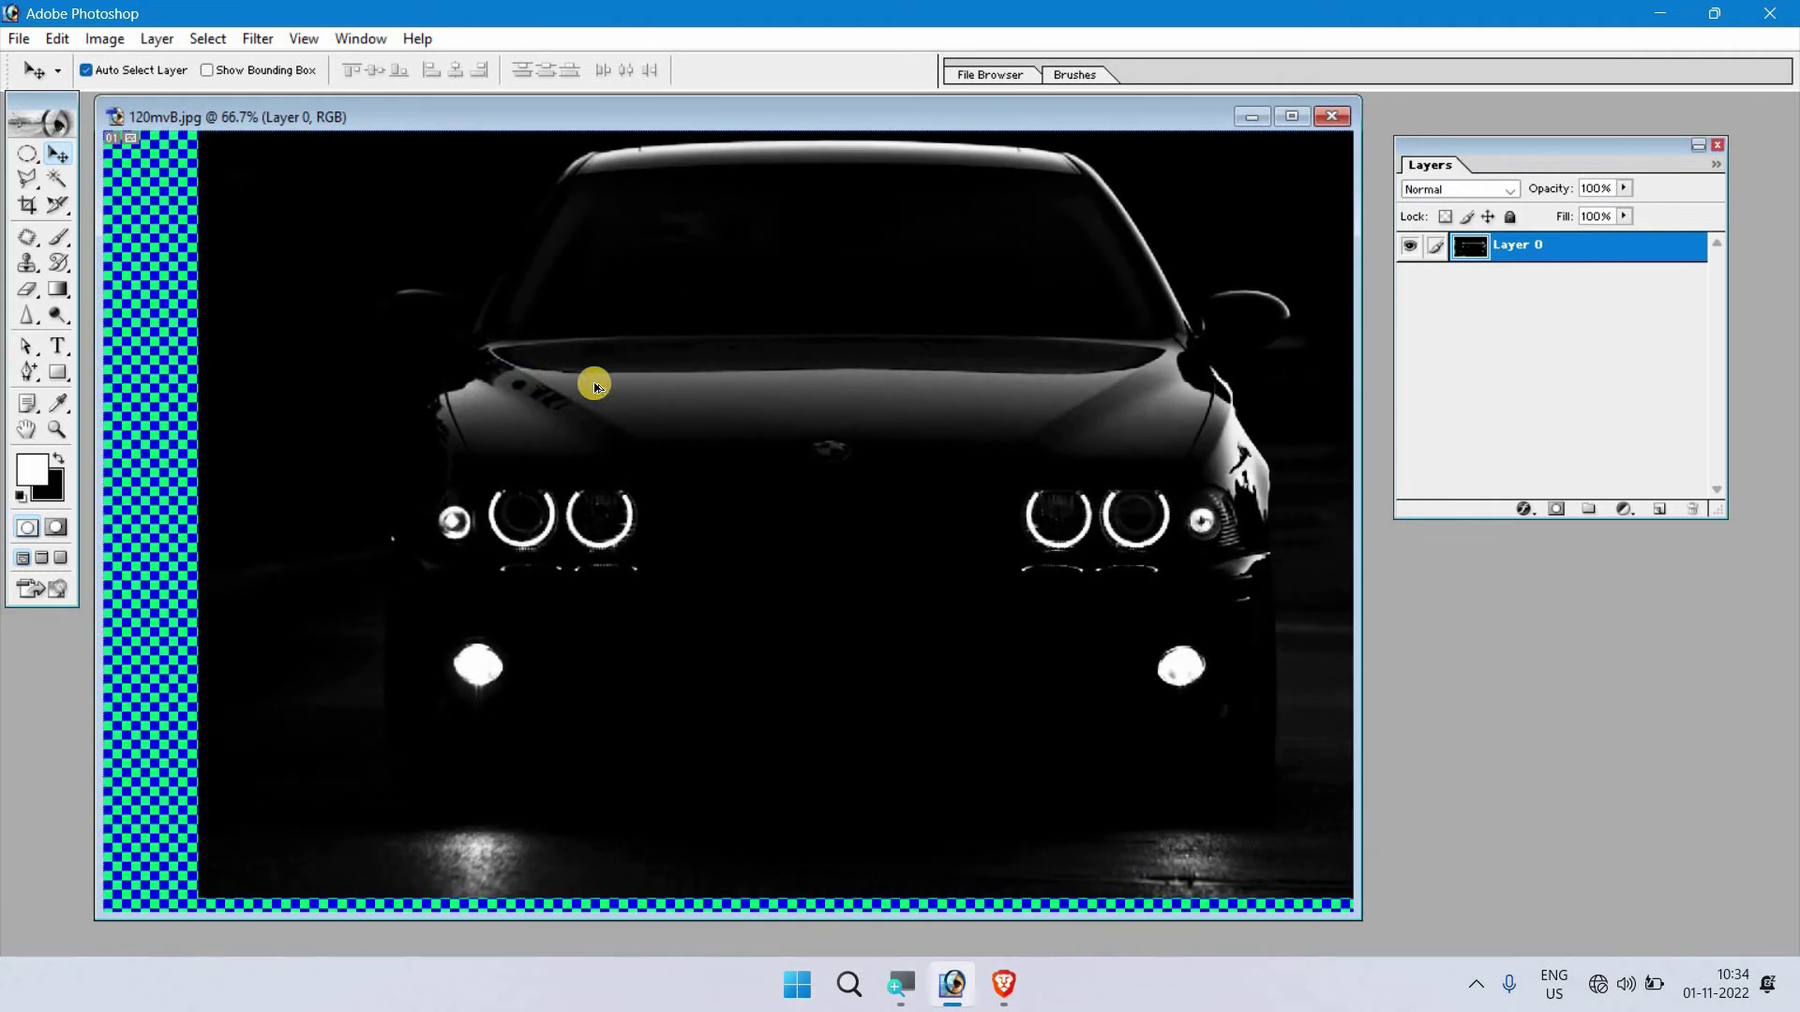
{"action": "key", "text": "ctrl+z"}
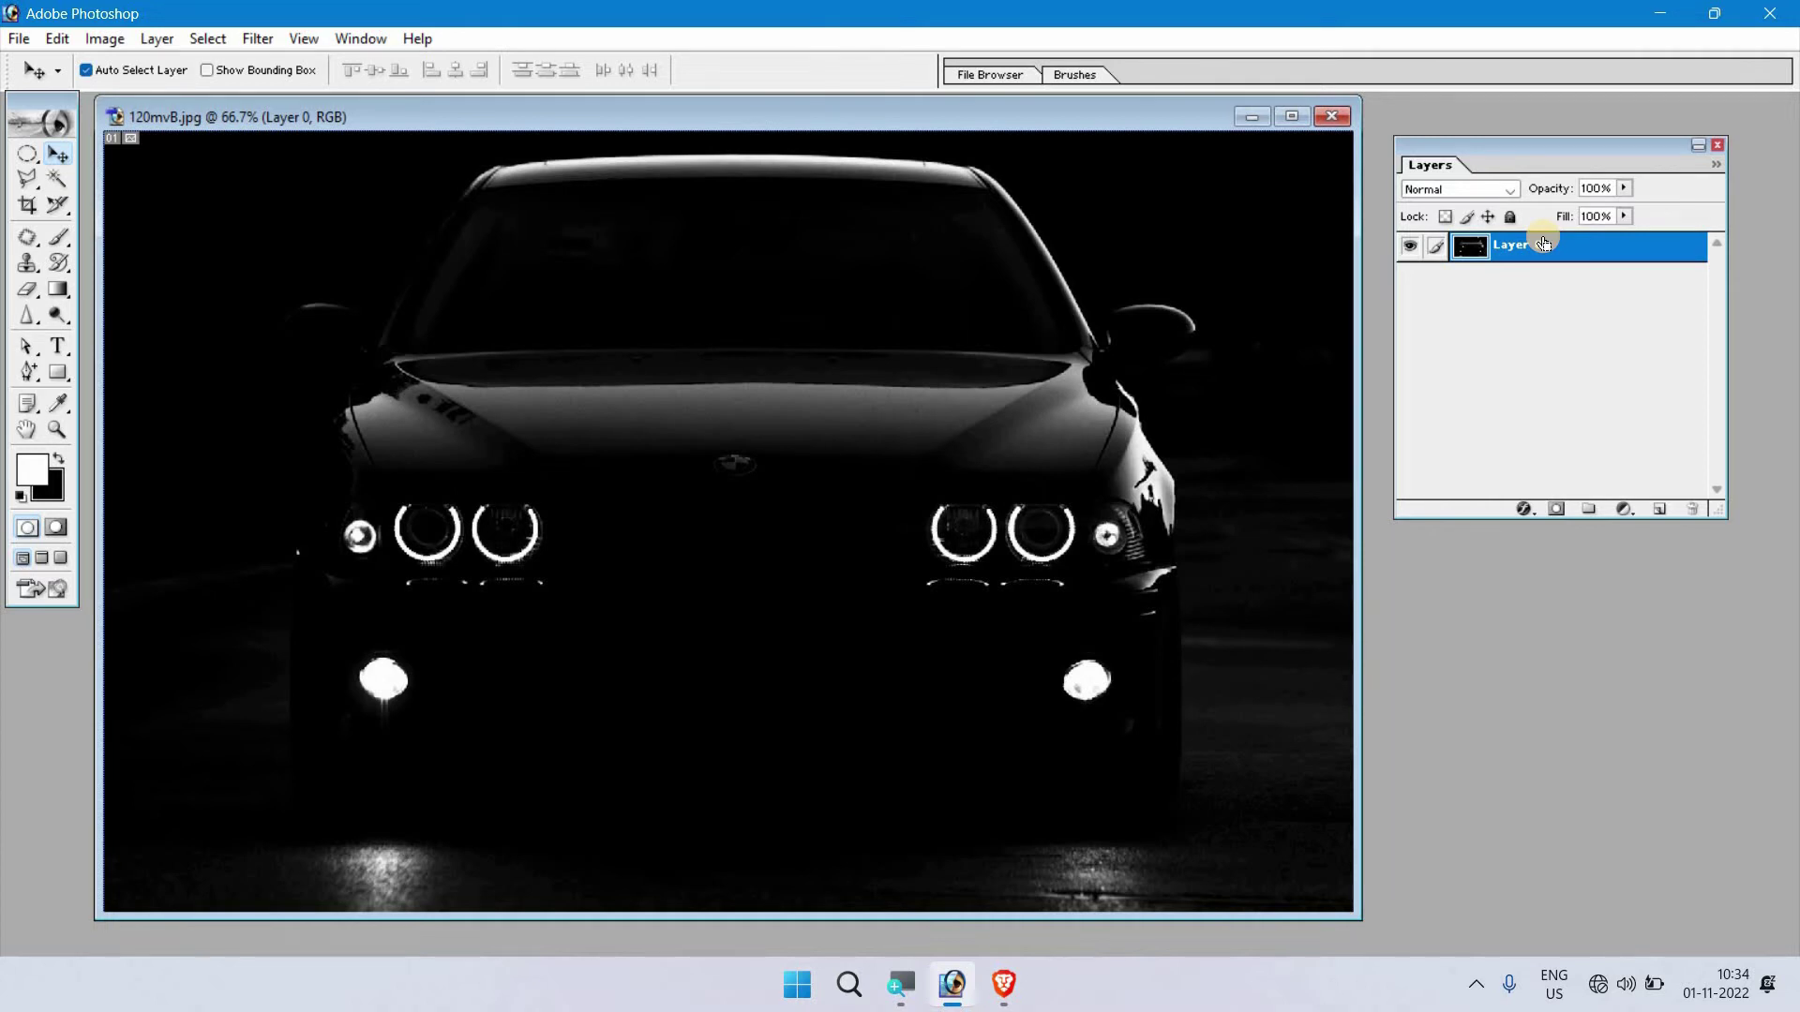
Duplicate Layer 0 with Ctrl+J, leaving Layer 0 copy active above it
{"action": "key", "text": "ctrl+j"}
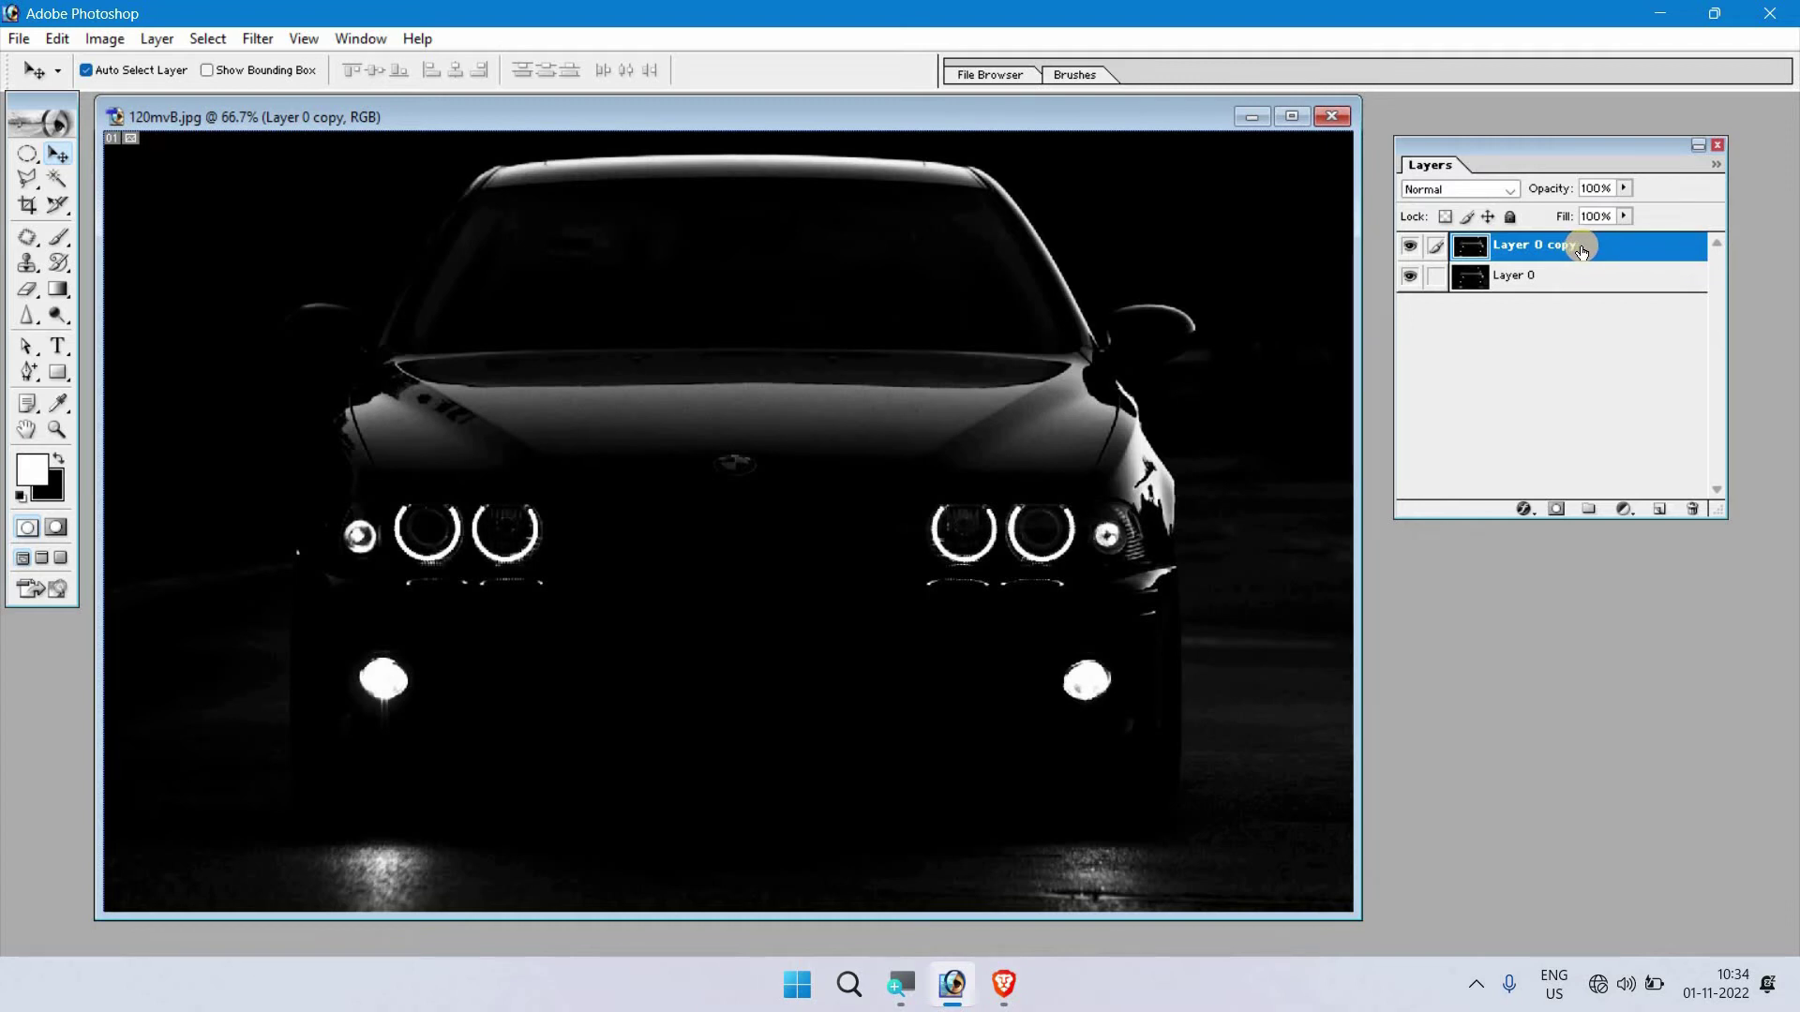
{"action": "left_click", "coordinate": [1573, 279]}
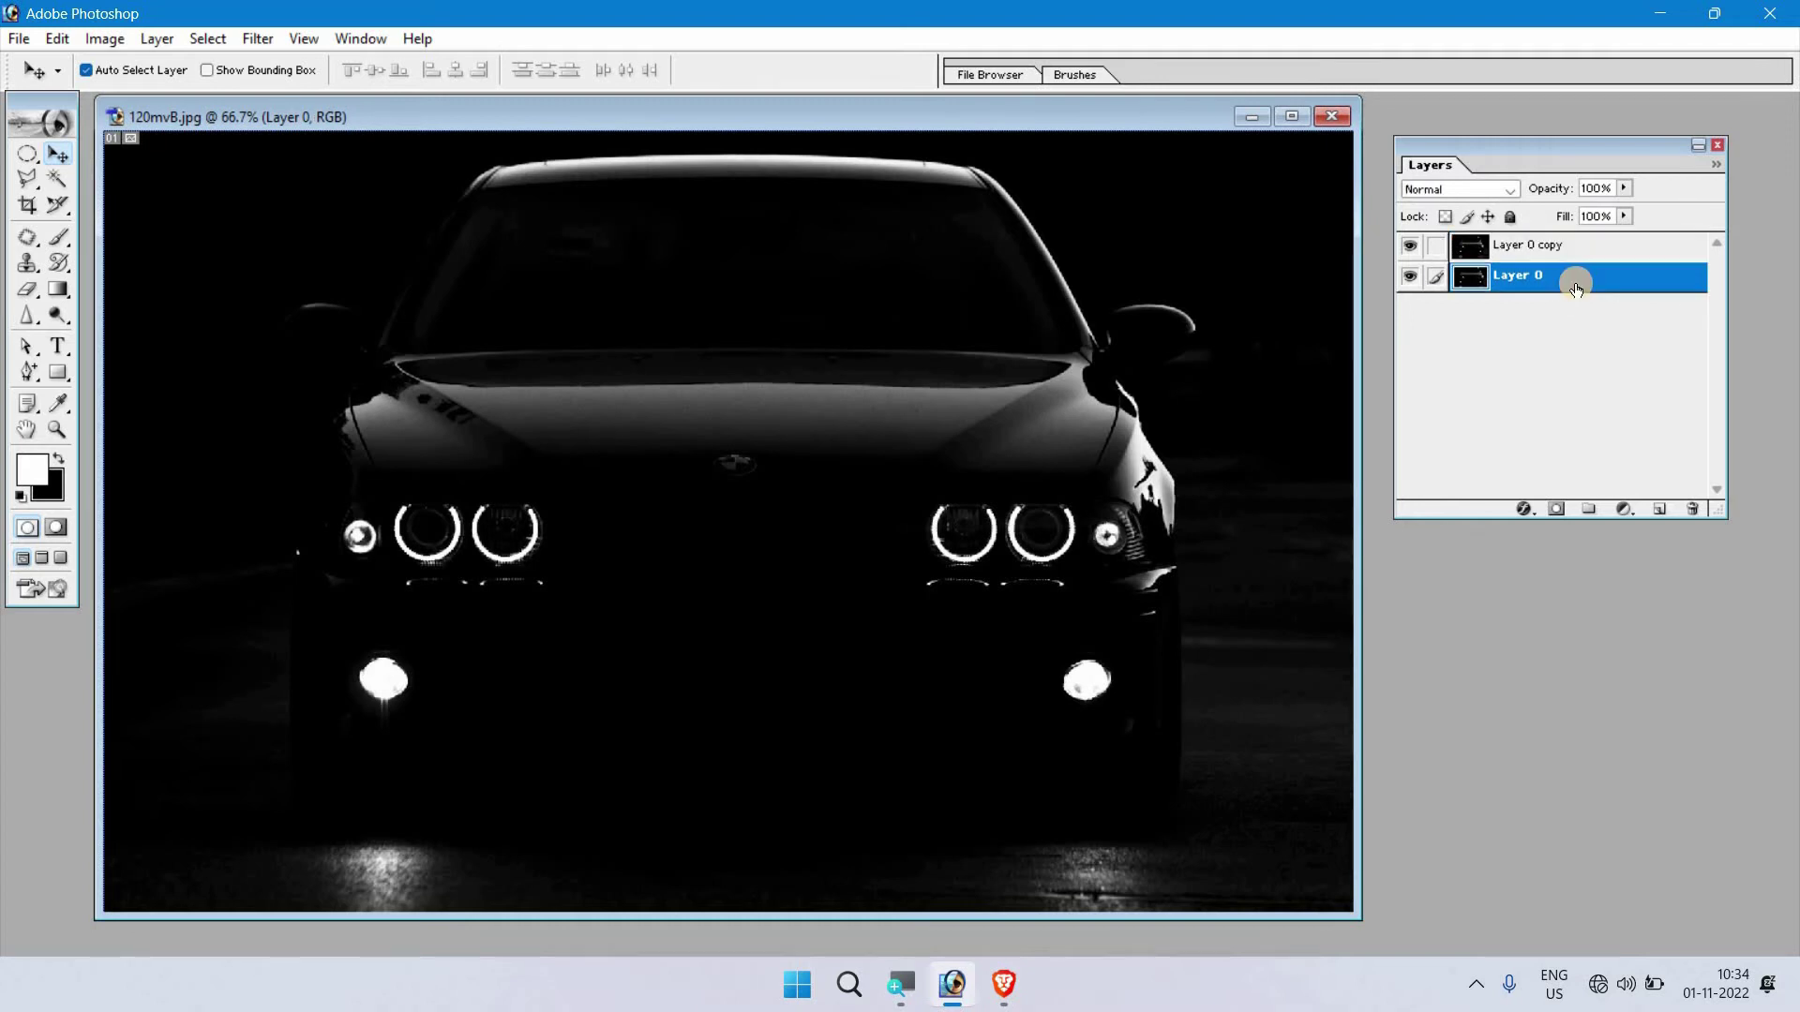
{"action": "left_click", "coordinate": [1552, 257]}
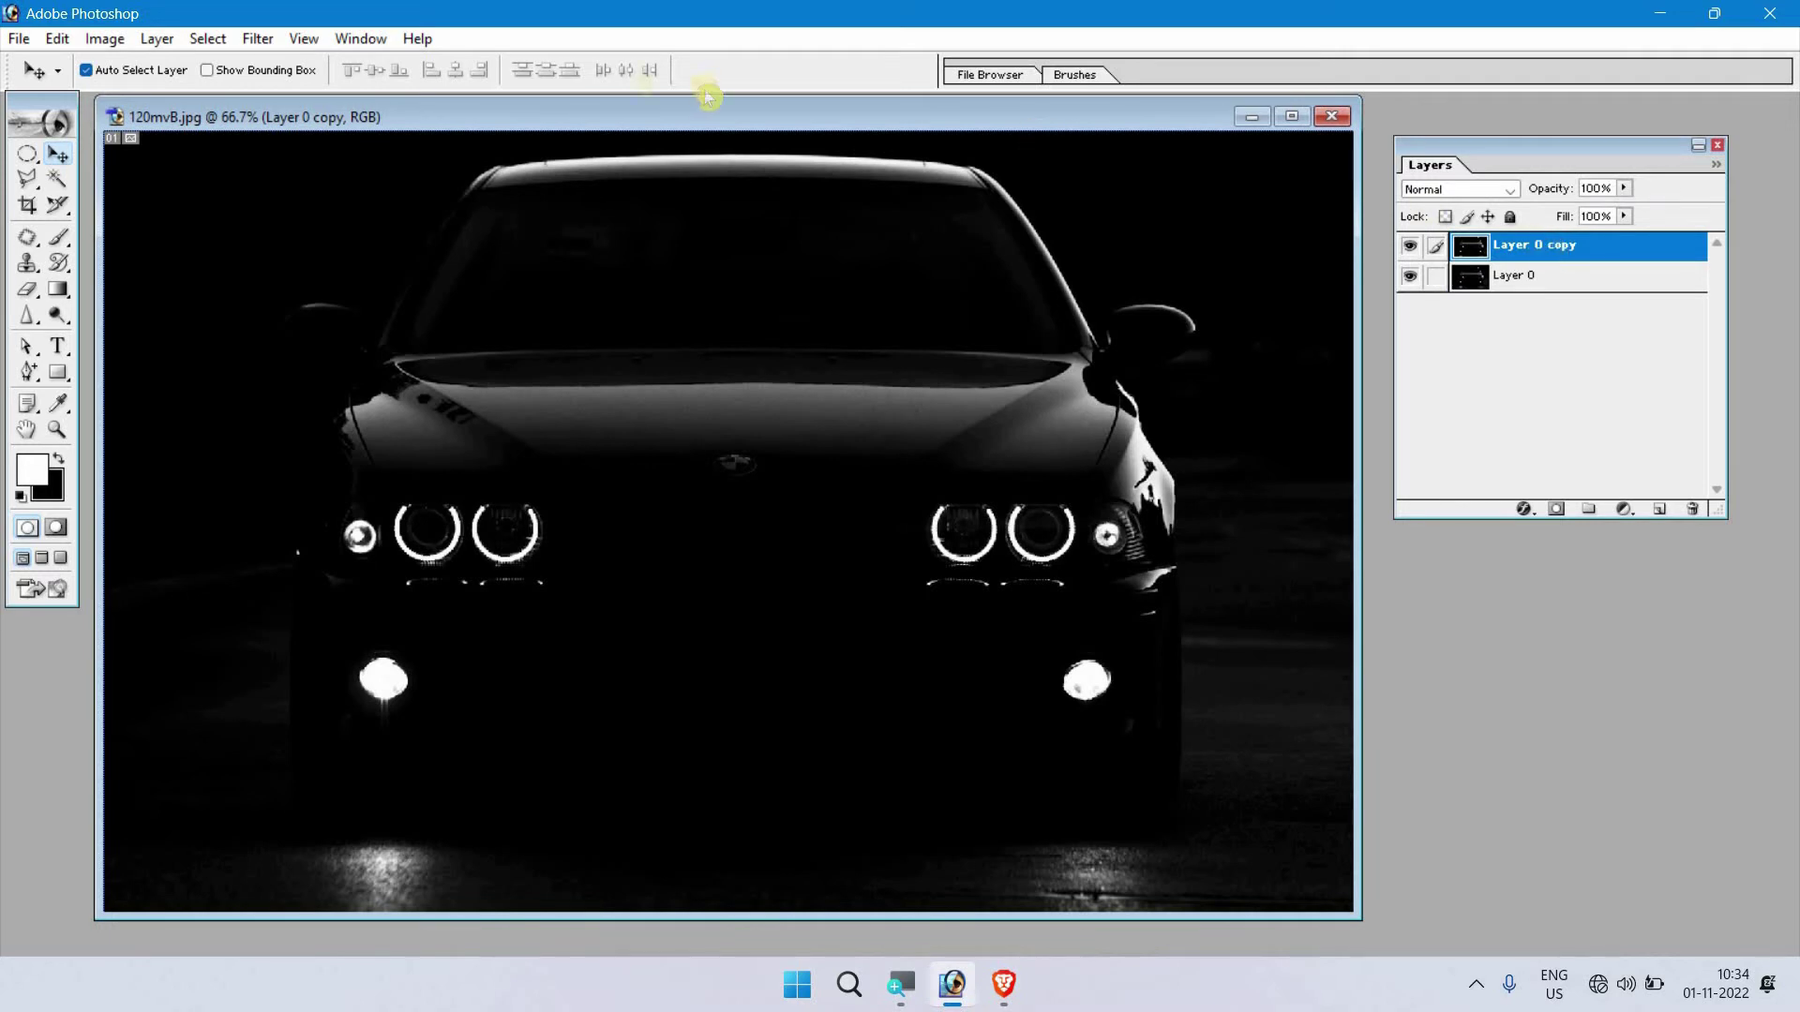
Render a 164% brightness, 50-300mm Zoom Lens Flare over the left headlight on Layer 0 copy
{"action": "left_click", "coordinate": [256, 39]}
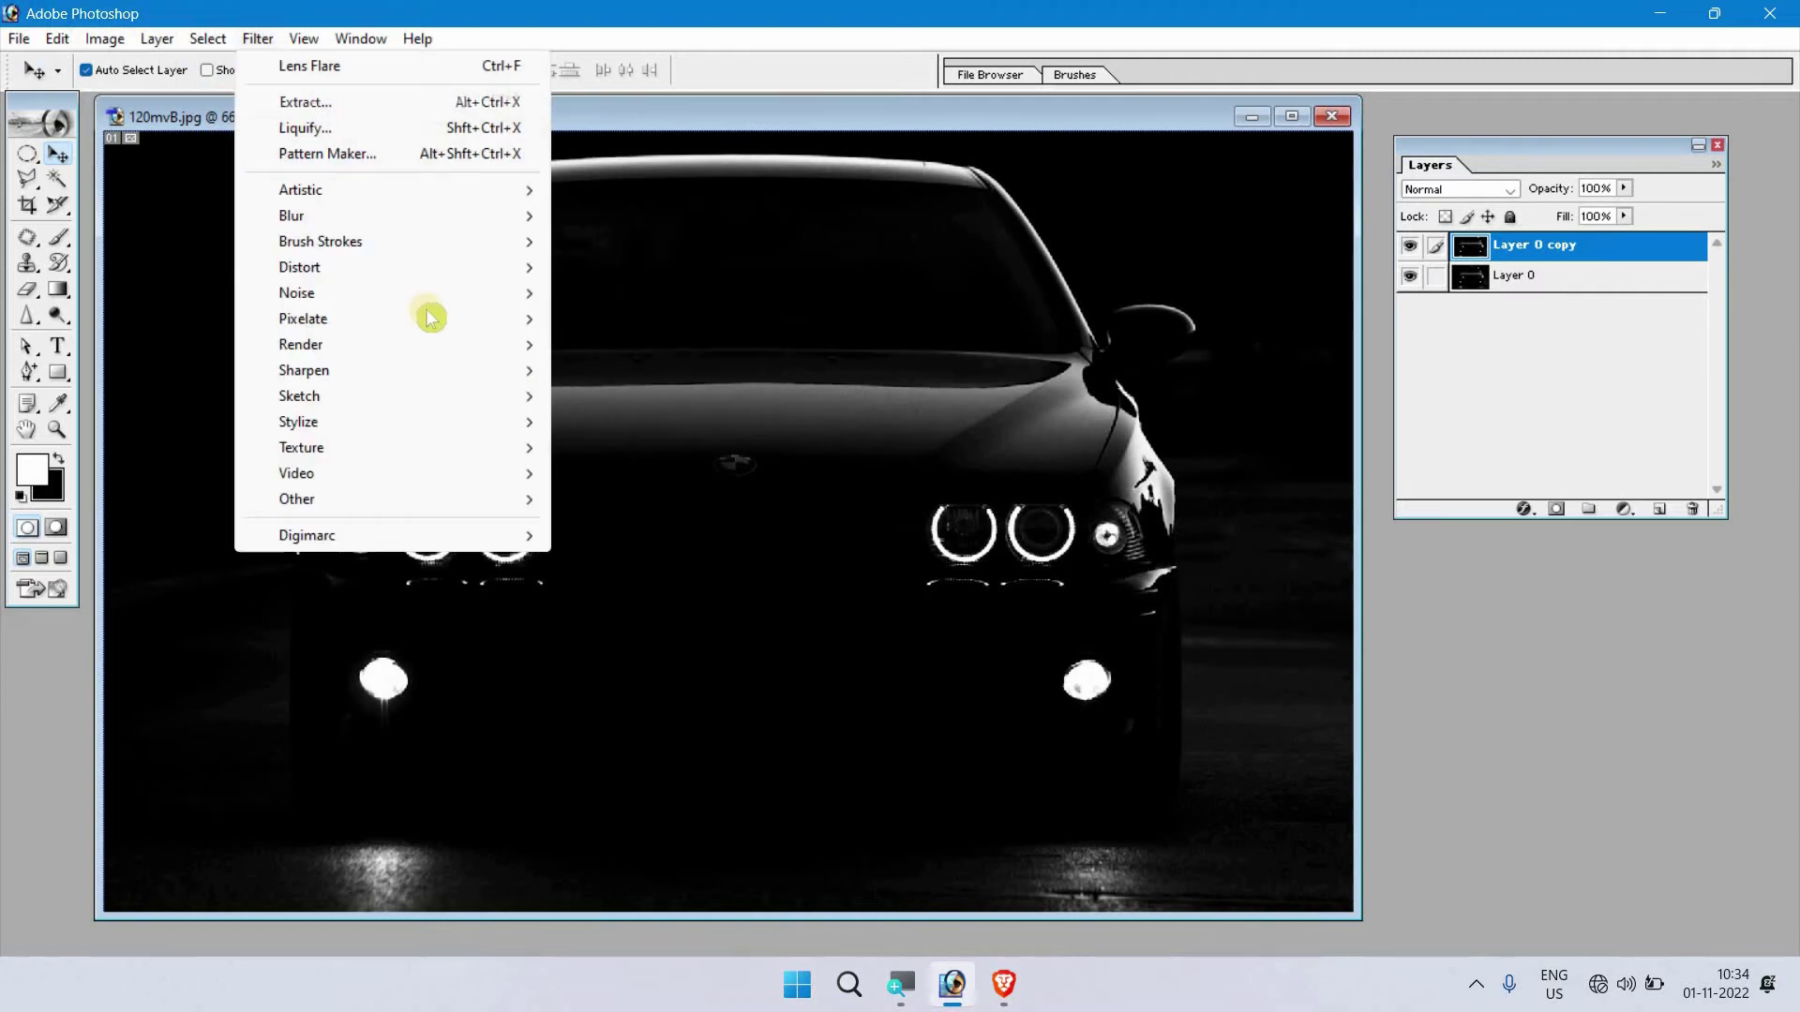
{"action": "mouse_move", "coordinate": [301, 345]}
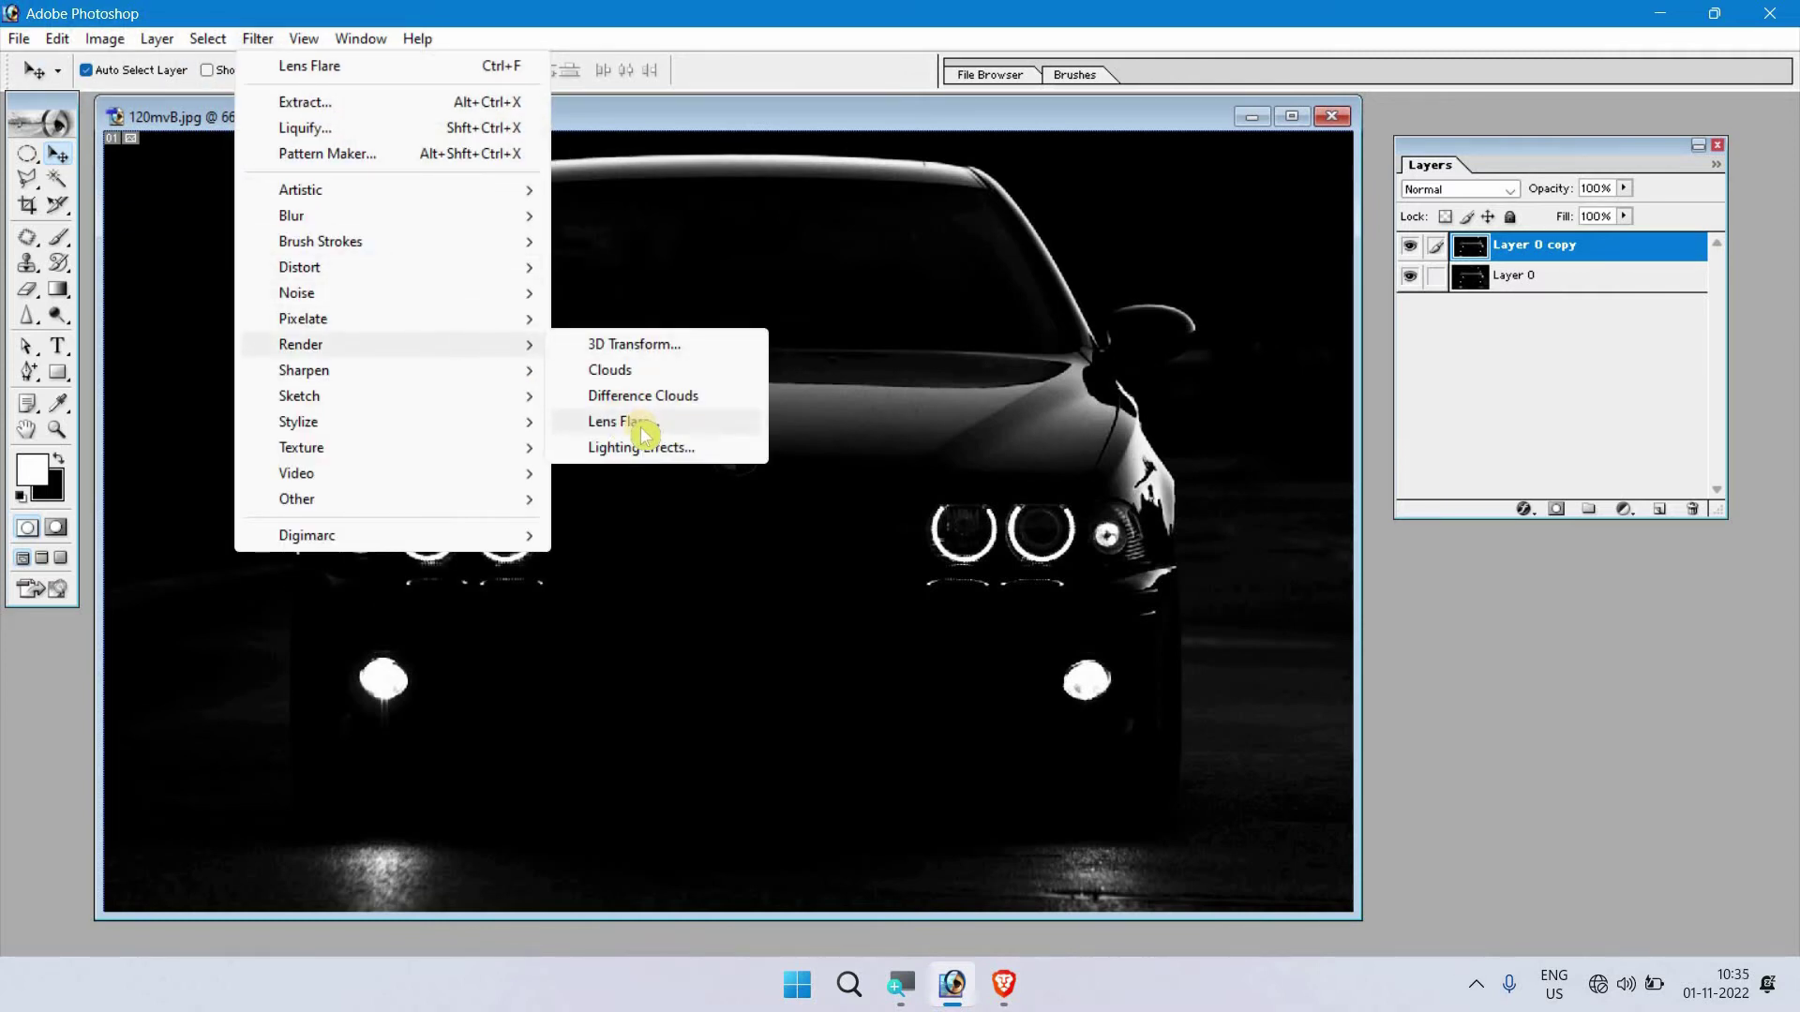
{"action": "left_click", "coordinate": [645, 434]}
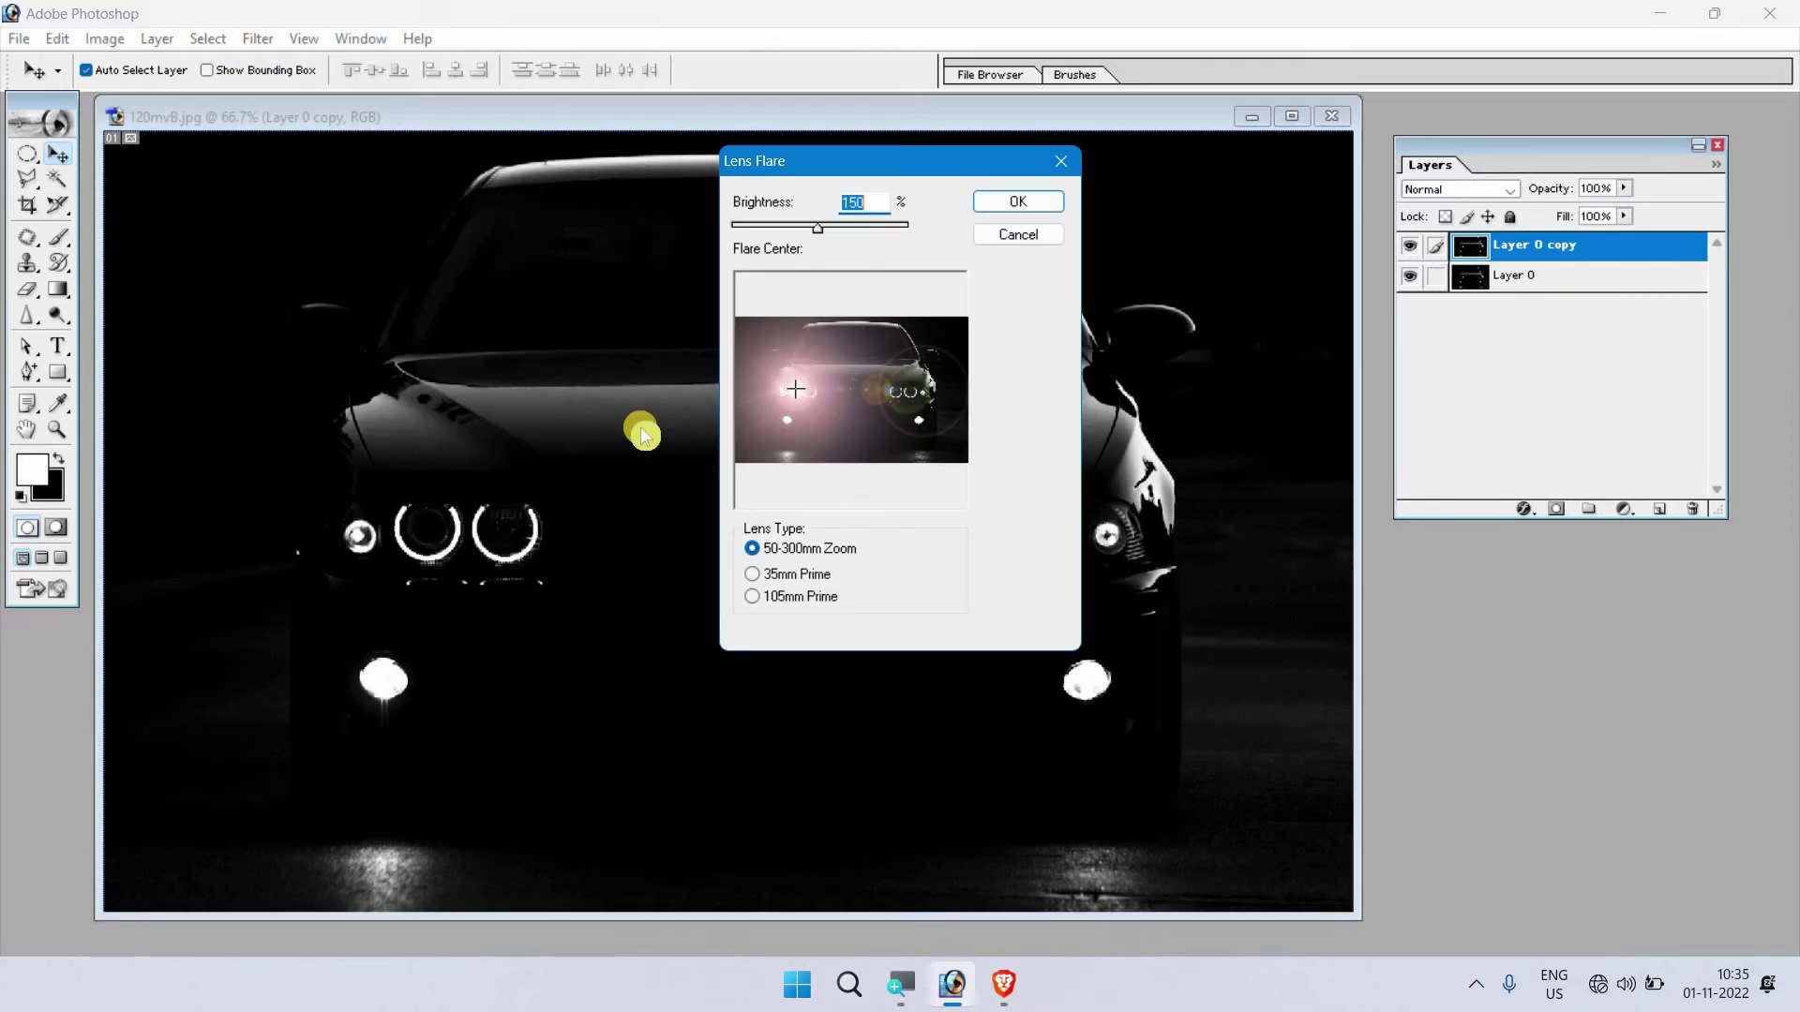
{"action": "left_click_drag", "start_coordinate": [741, 161], "coordinate": [668, 176]}
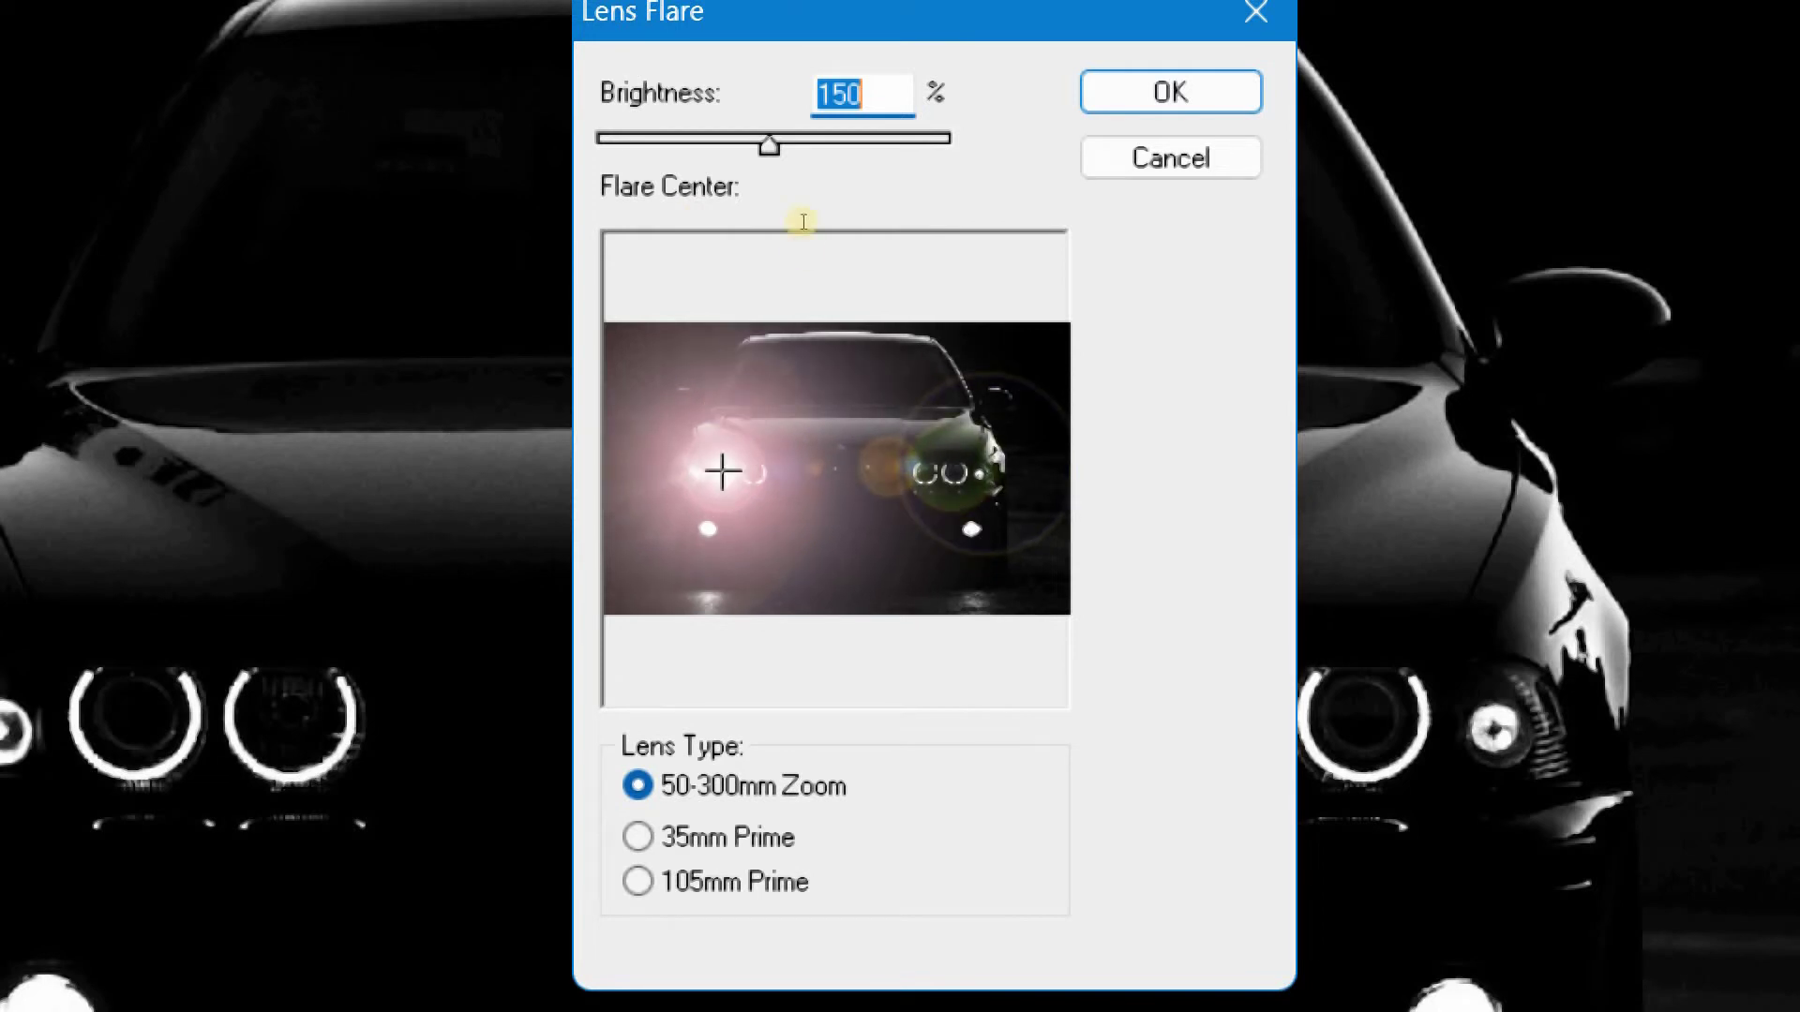
{"action": "key", "text": "Up"}
{"action": "key", "text": "Up"}
{"action": "key", "text": "Up"}
{"action": "key", "text": "Up"}
{"action": "key", "text": "Up"}
{"action": "key", "text": "Up"}
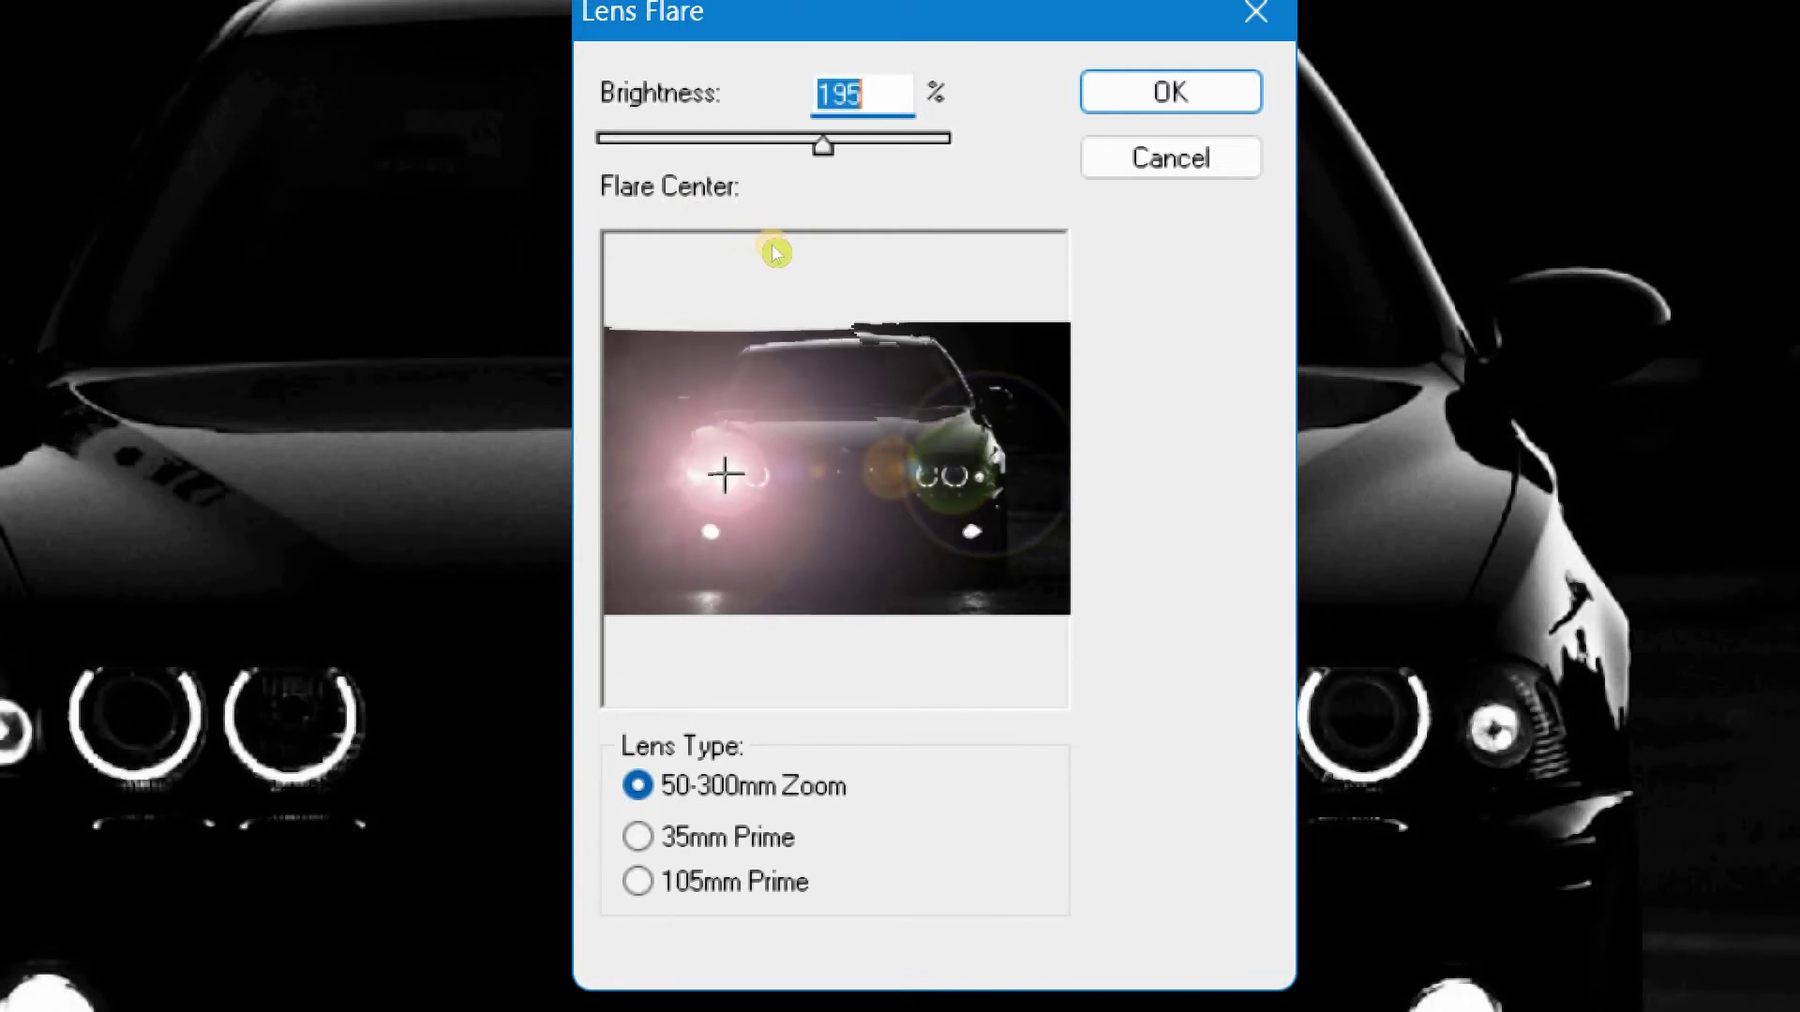
{"action": "key", "text": "Up"}
{"action": "key", "text": "Up"}
{"action": "key", "text": "Up"}
{"action": "key", "text": "shift+Down"}
{"action": "key", "text": "shift+Down"}
{"action": "key", "text": "shift+Down"}
{"action": "key", "text": "Down"}
{"action": "key", "text": "shift+Up"}
{"action": "key", "text": "Up"}
{"action": "key", "text": "Up"}
{"action": "key", "text": "Up"}
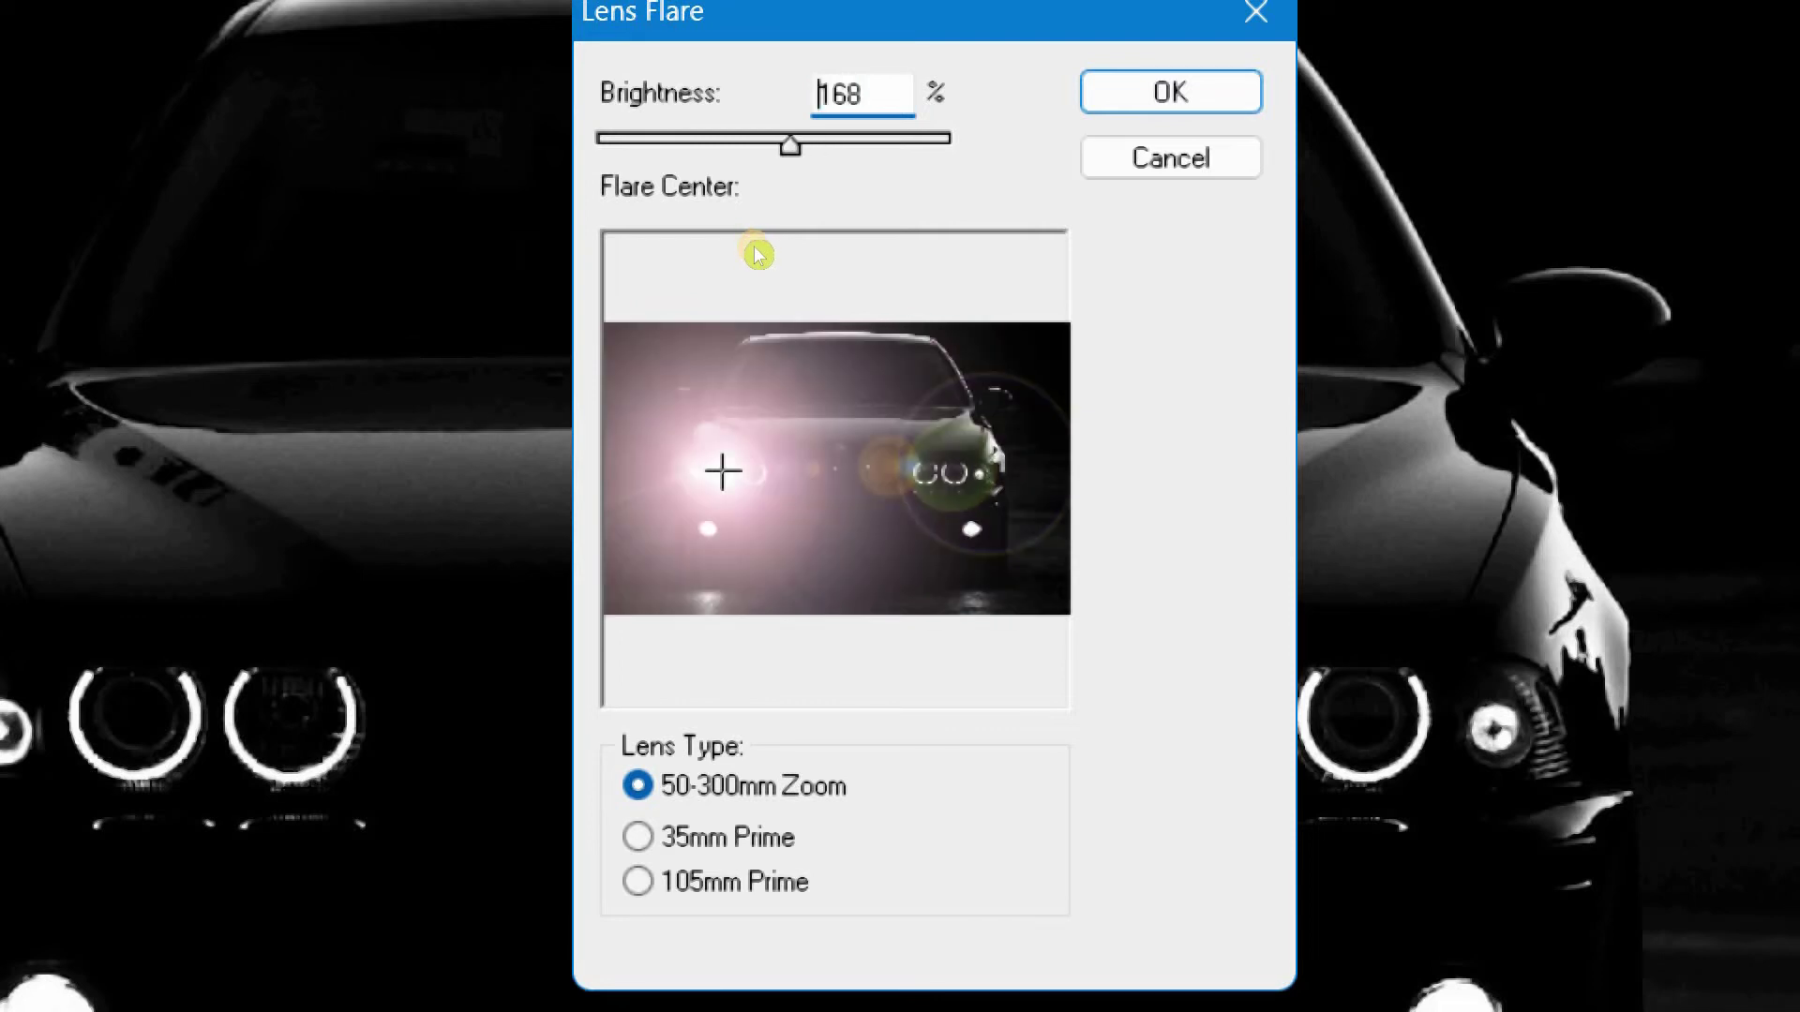
{"action": "key", "text": "Down"}
{"action": "key", "text": "Down"}
{"action": "key", "text": "Down"}
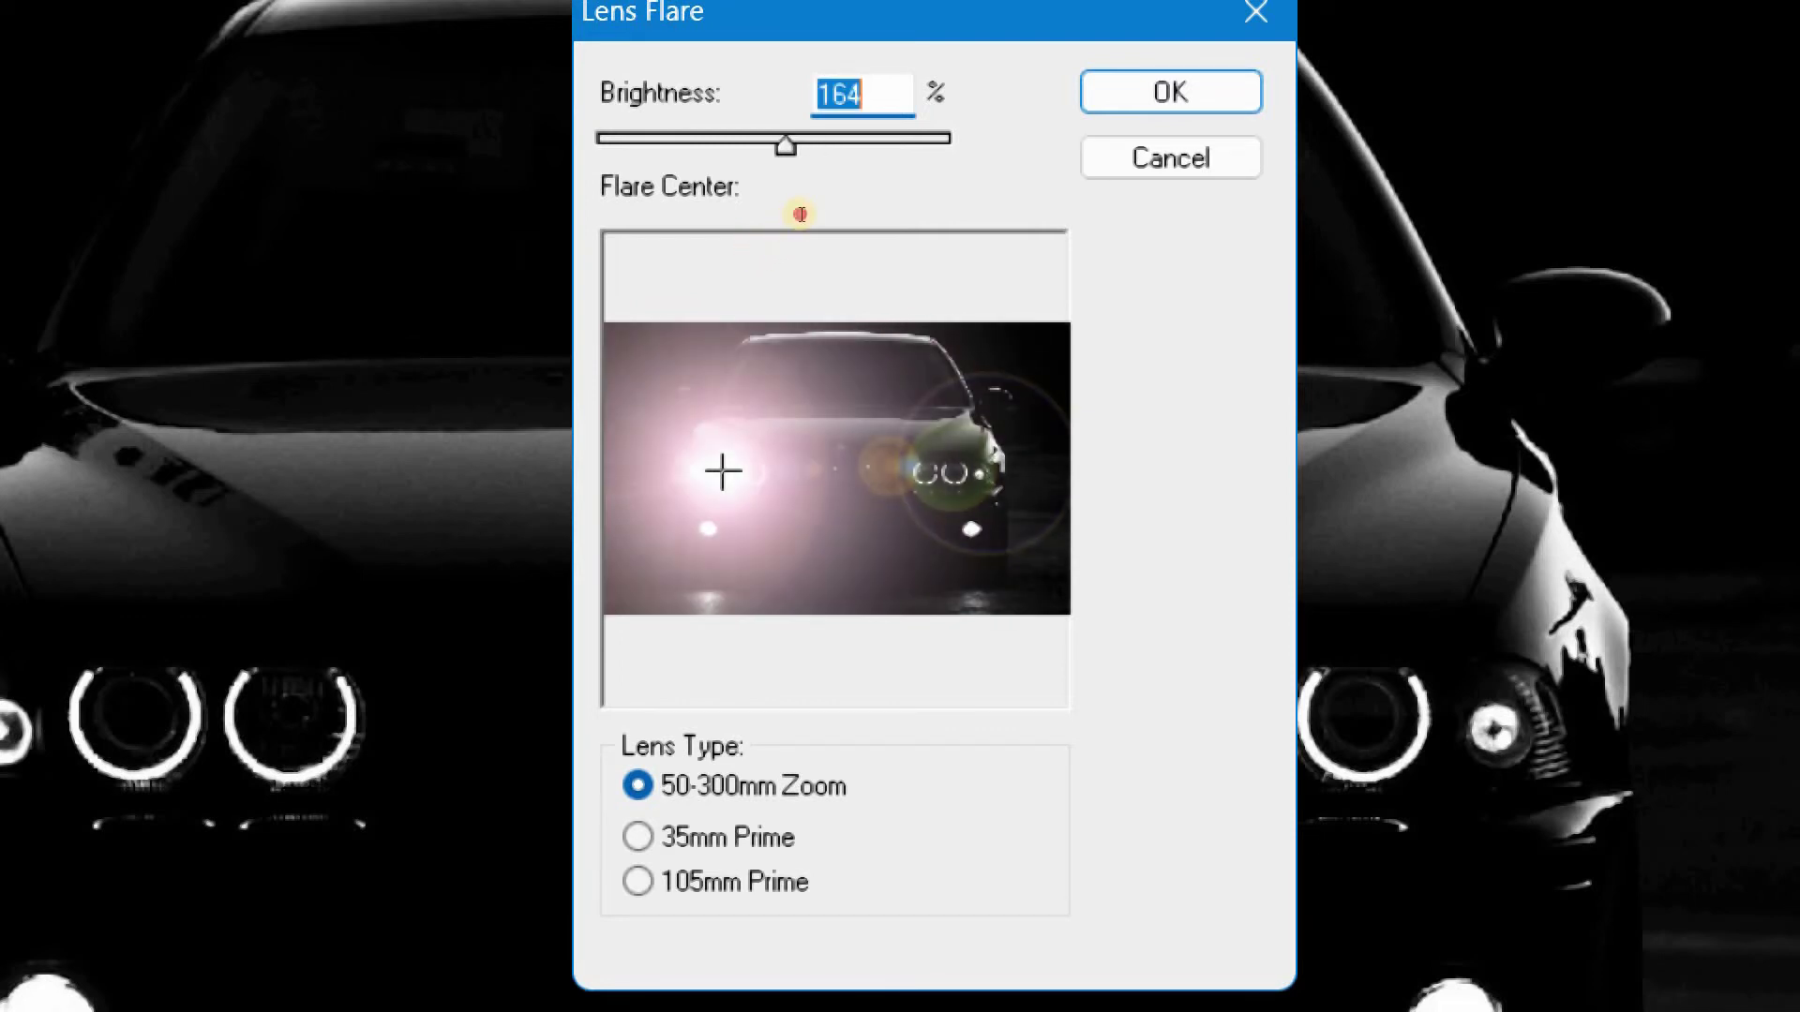
{"action": "left_click", "coordinate": [800, 214]}
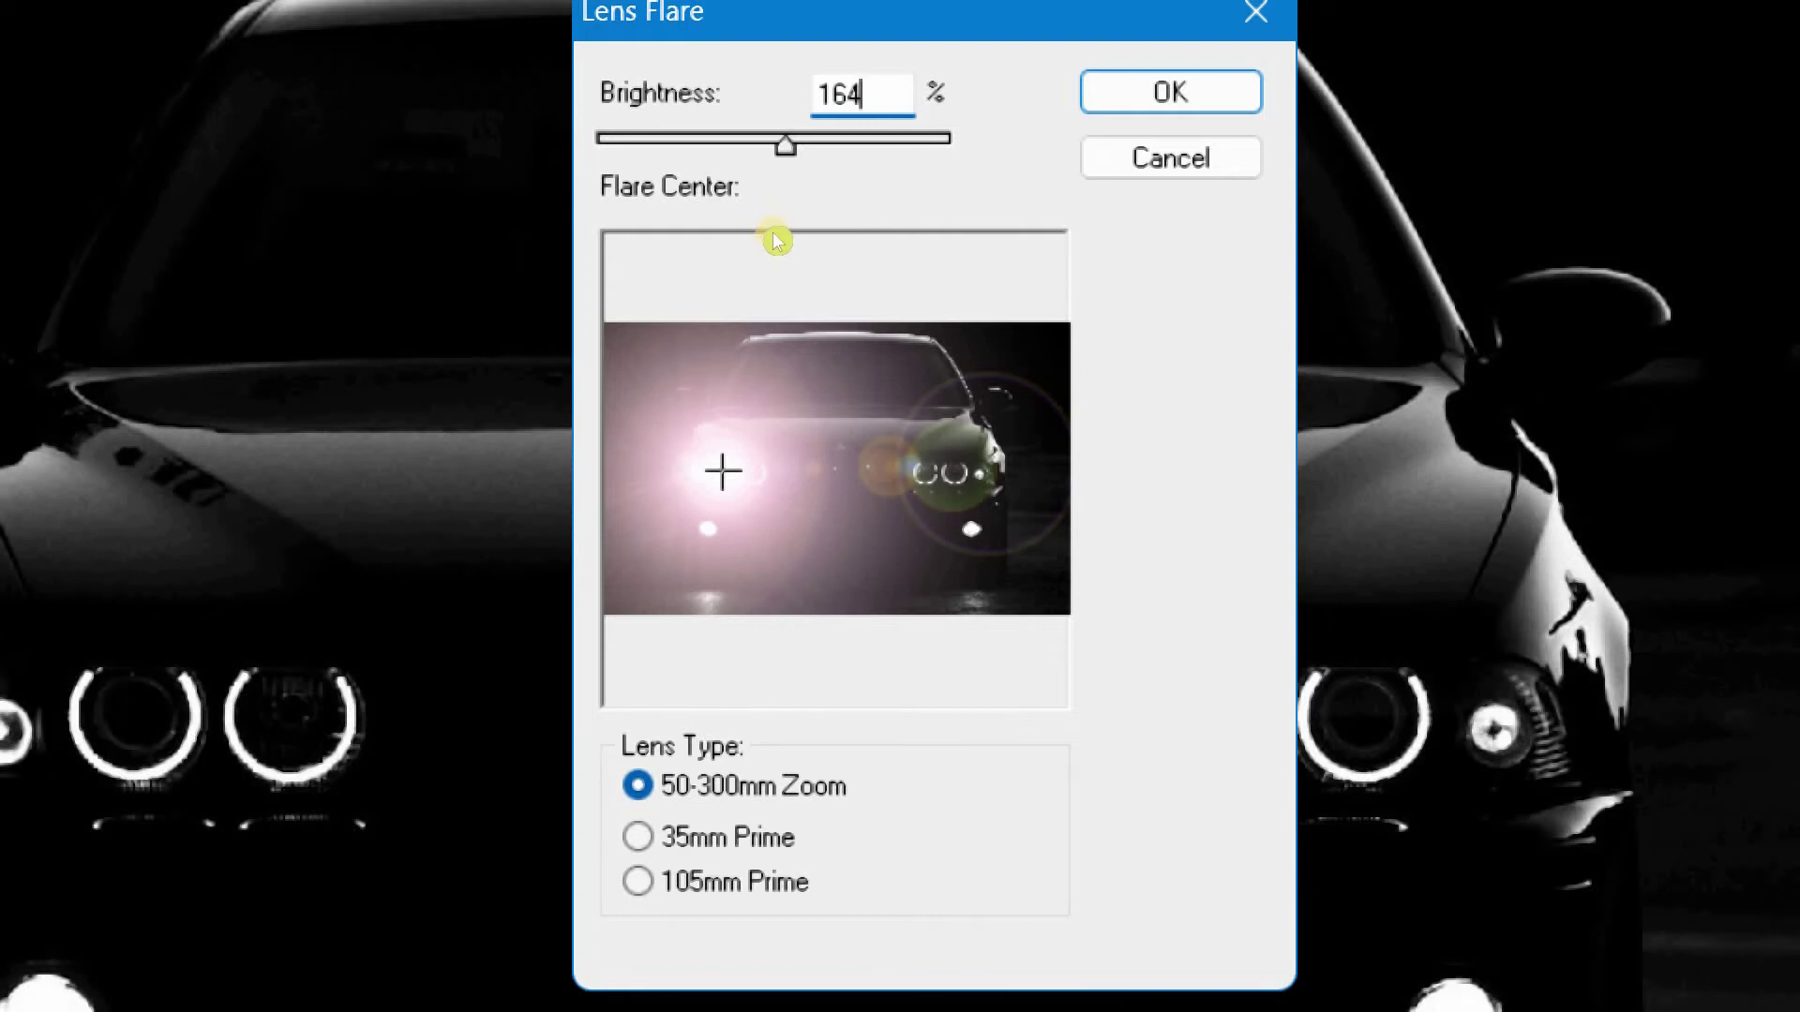
{"action": "key", "text": "Return"}
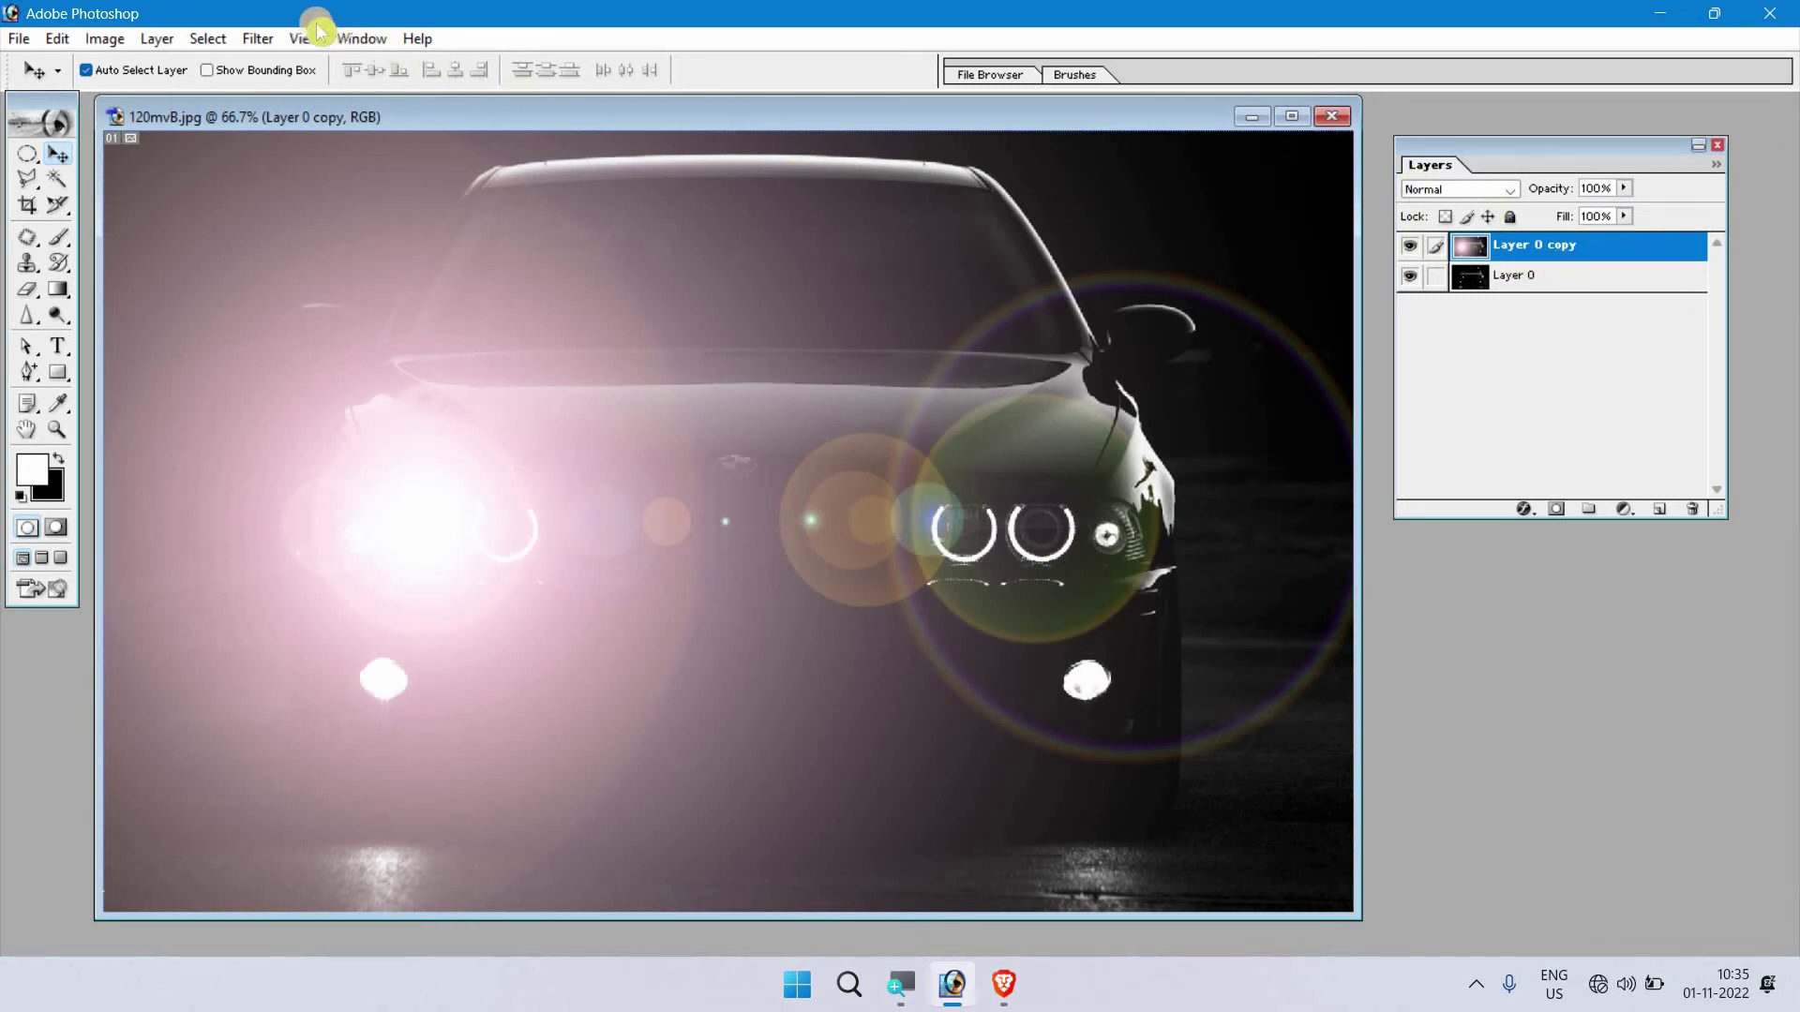
Add a second 164% Lens Flare centred on the right headlight
{"action": "left_click", "coordinate": [261, 39]}
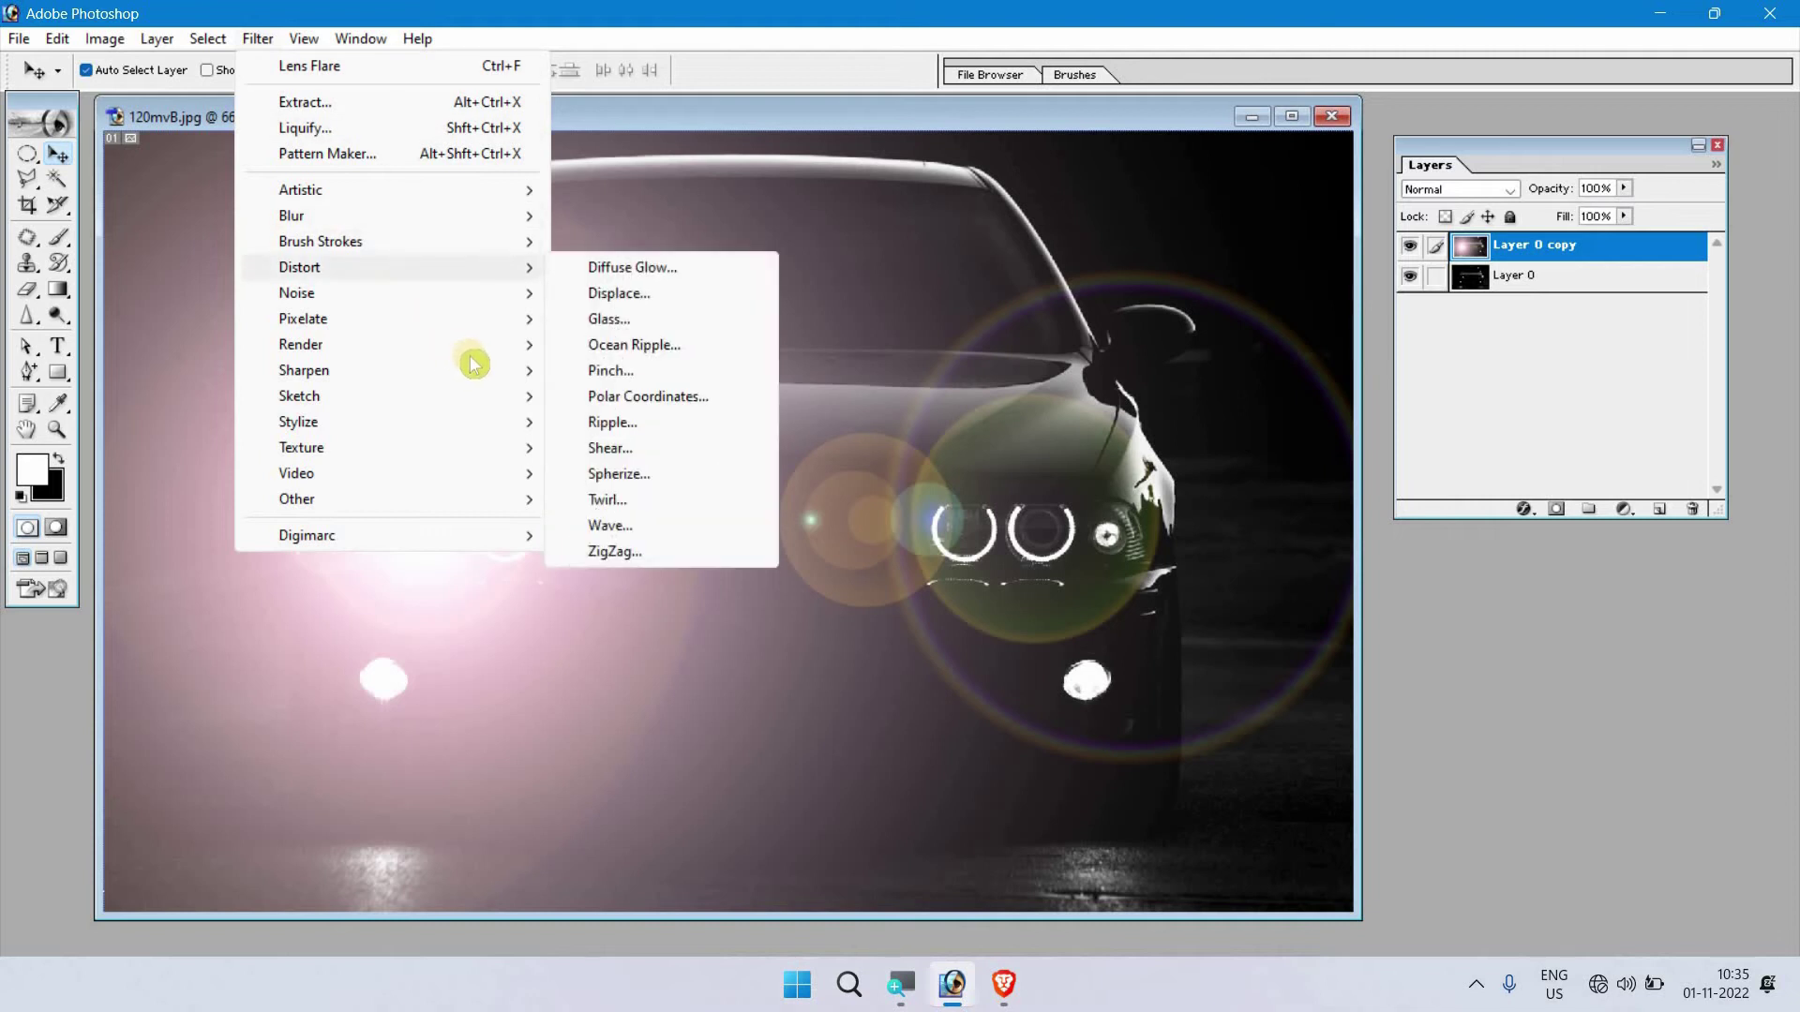
{"action": "mouse_move", "coordinate": [301, 345]}
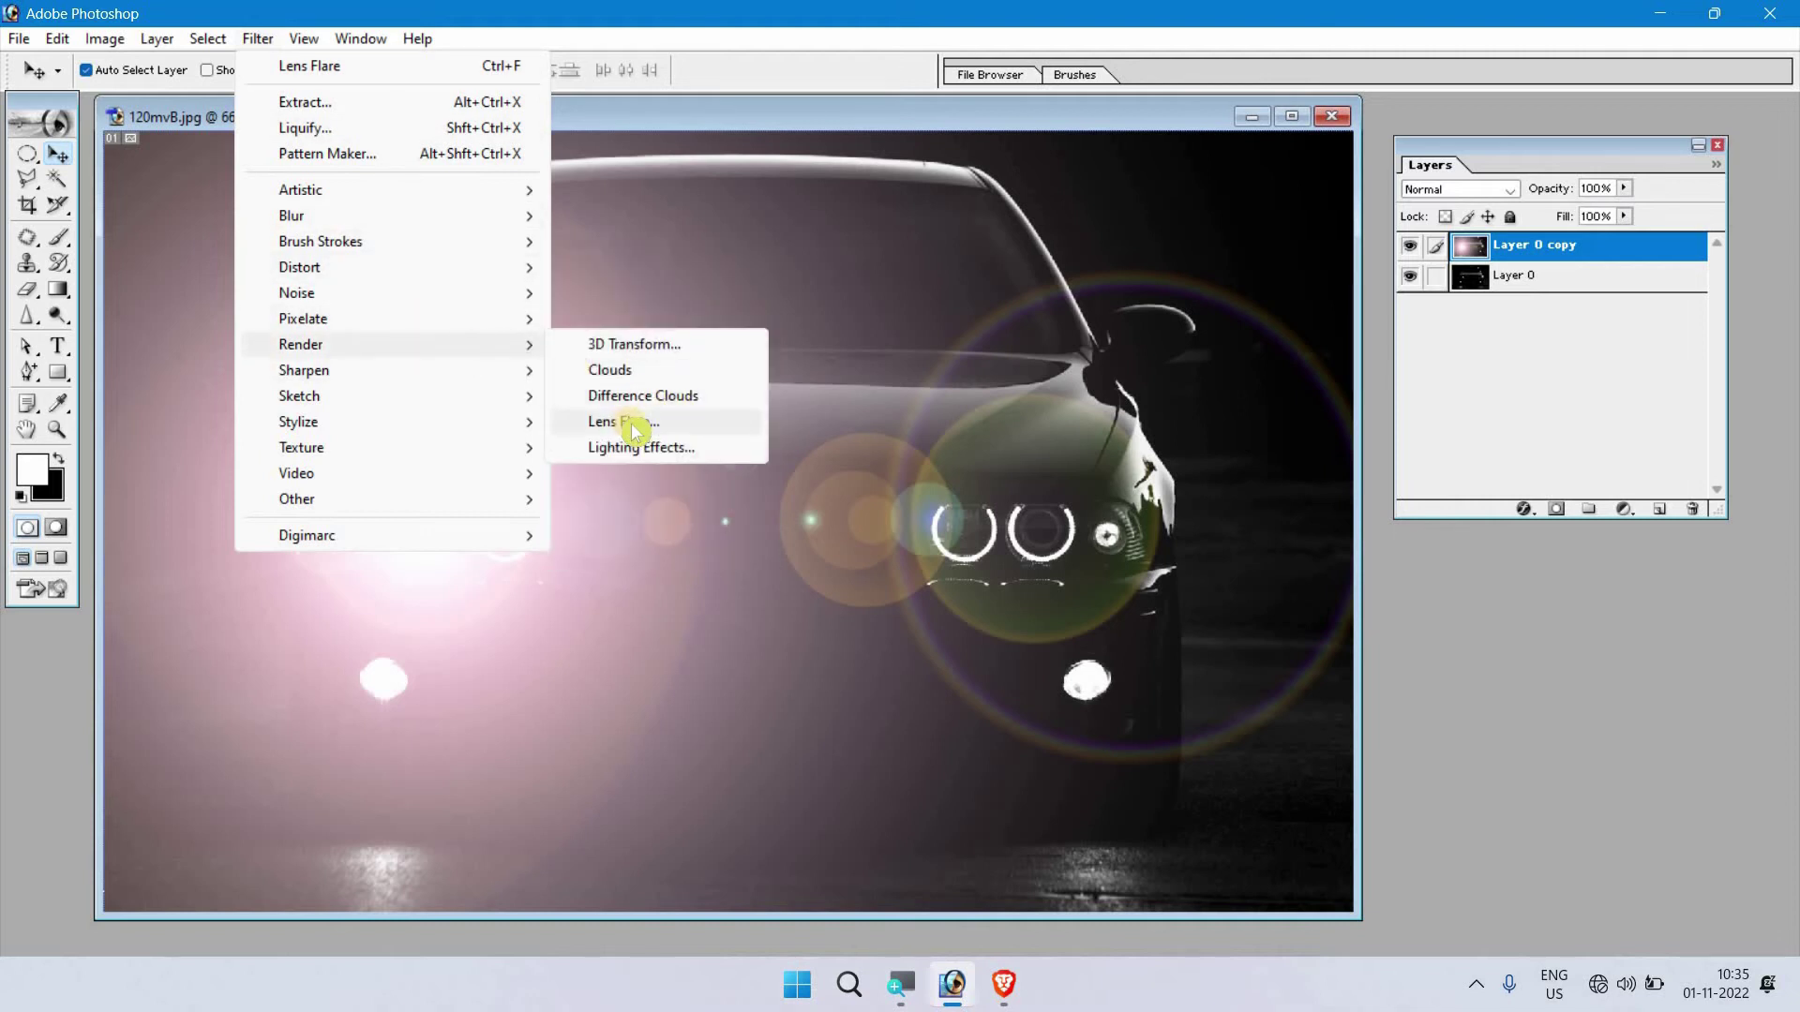
{"action": "left_click", "coordinate": [634, 430]}
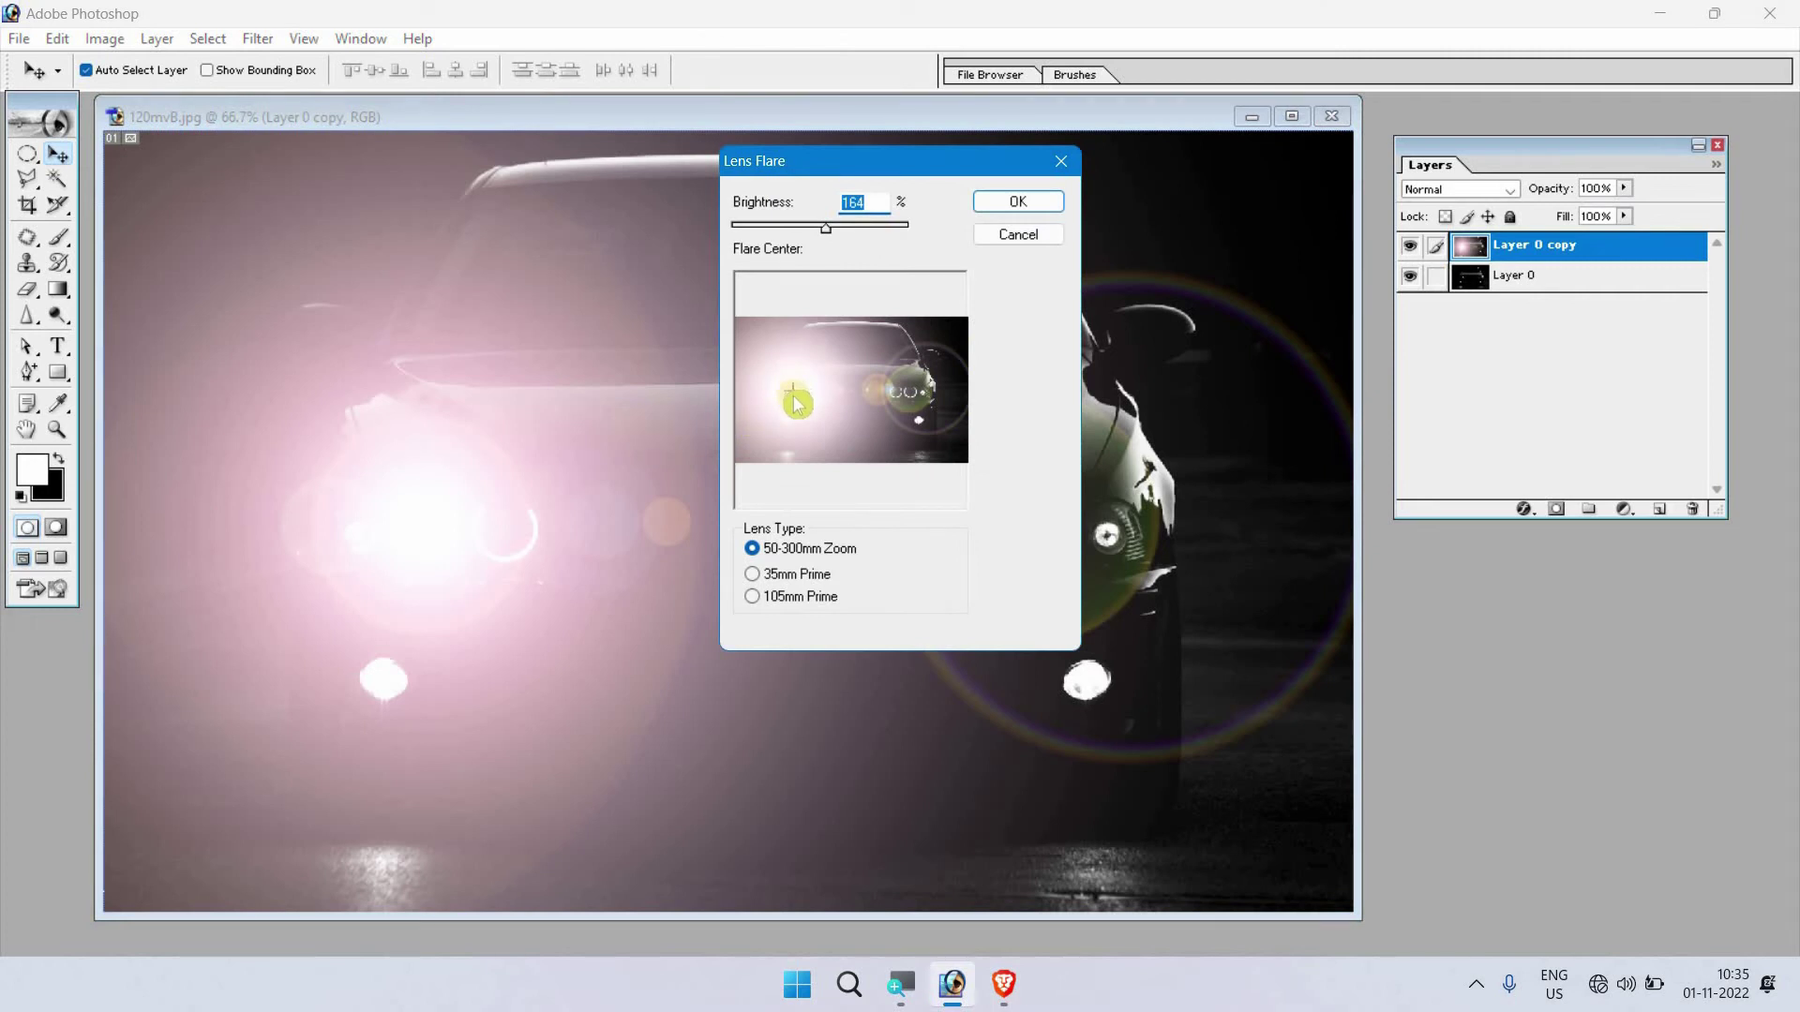
{"action": "left_click", "coordinate": [912, 394]}
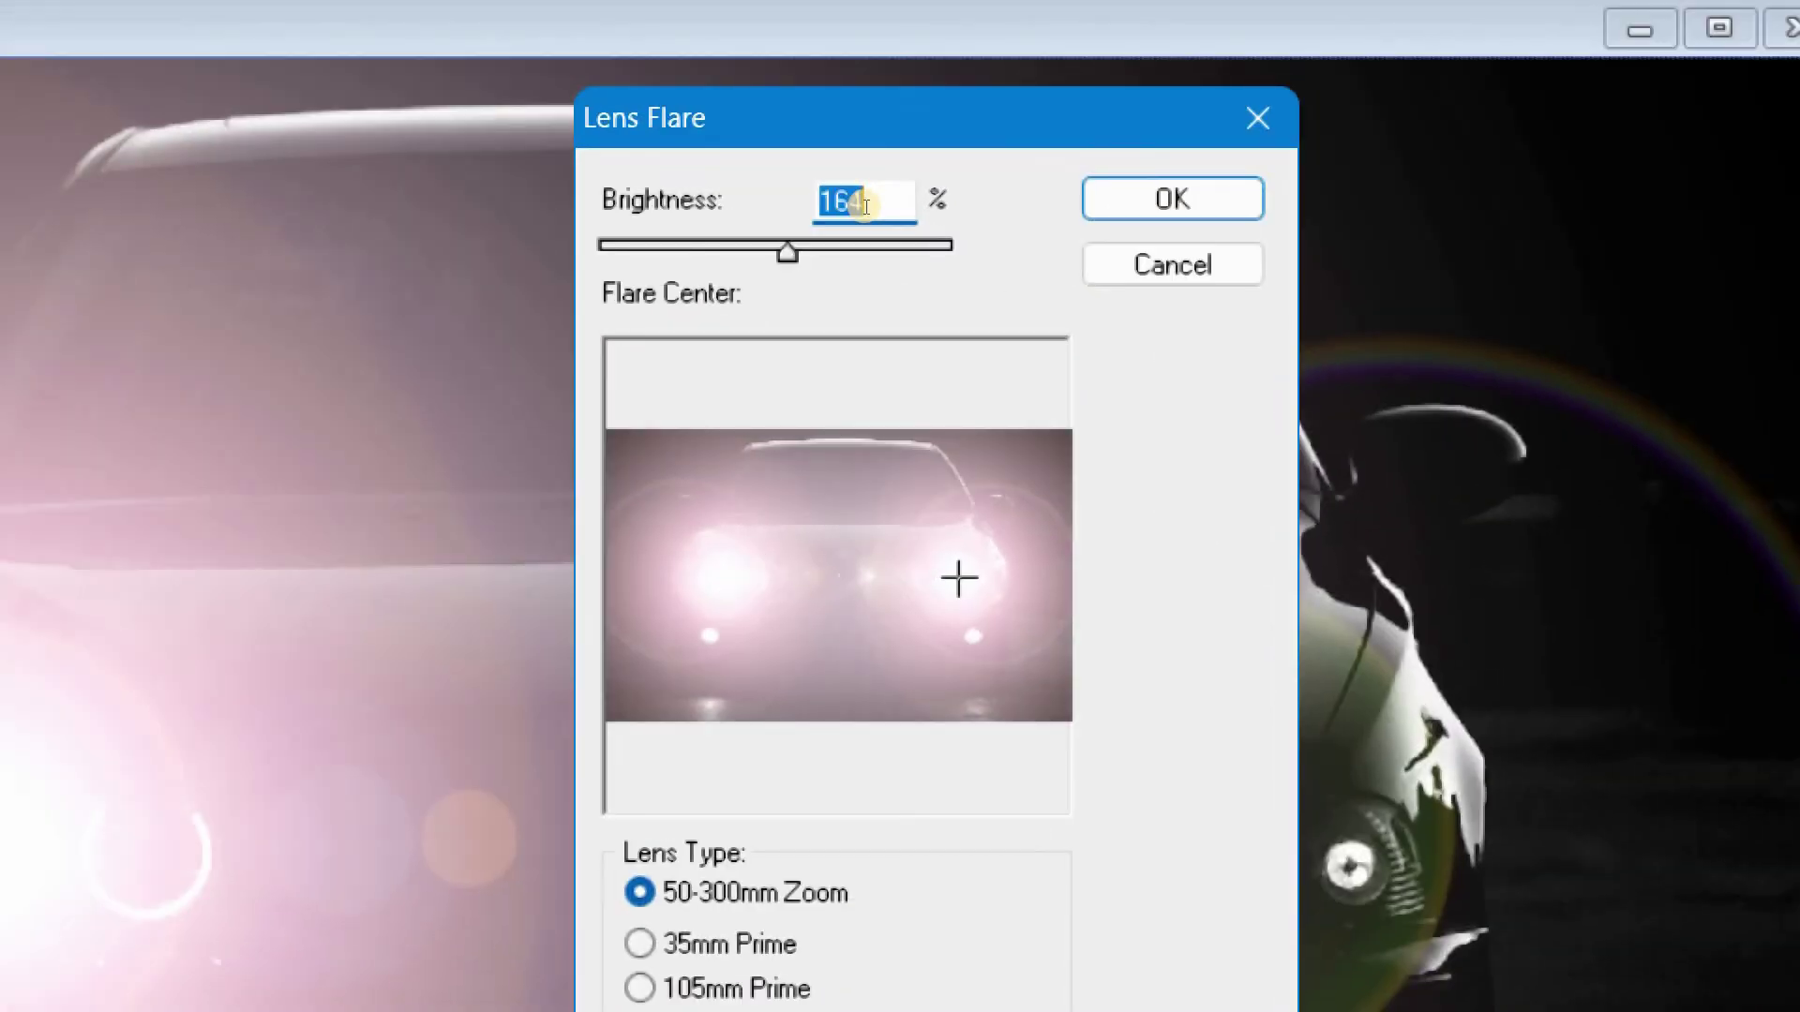
{"action": "left_click", "coordinate": [869, 206]}
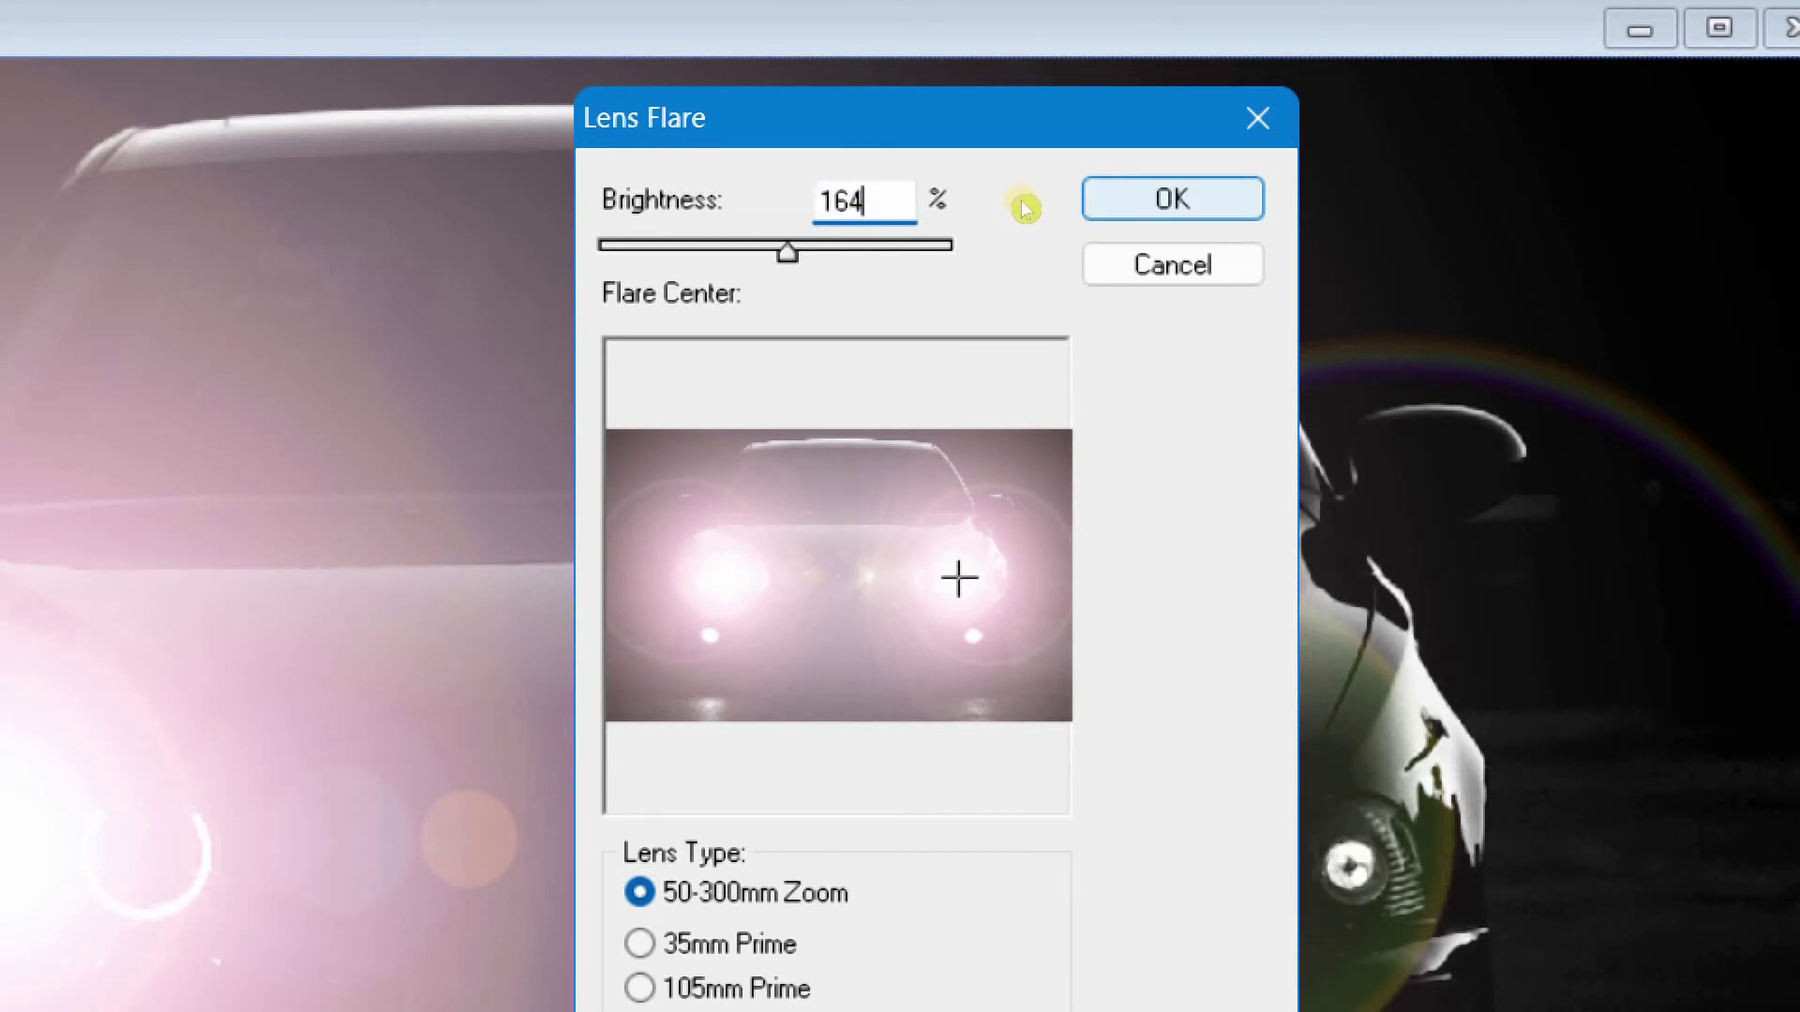
{"action": "key", "text": "Return"}
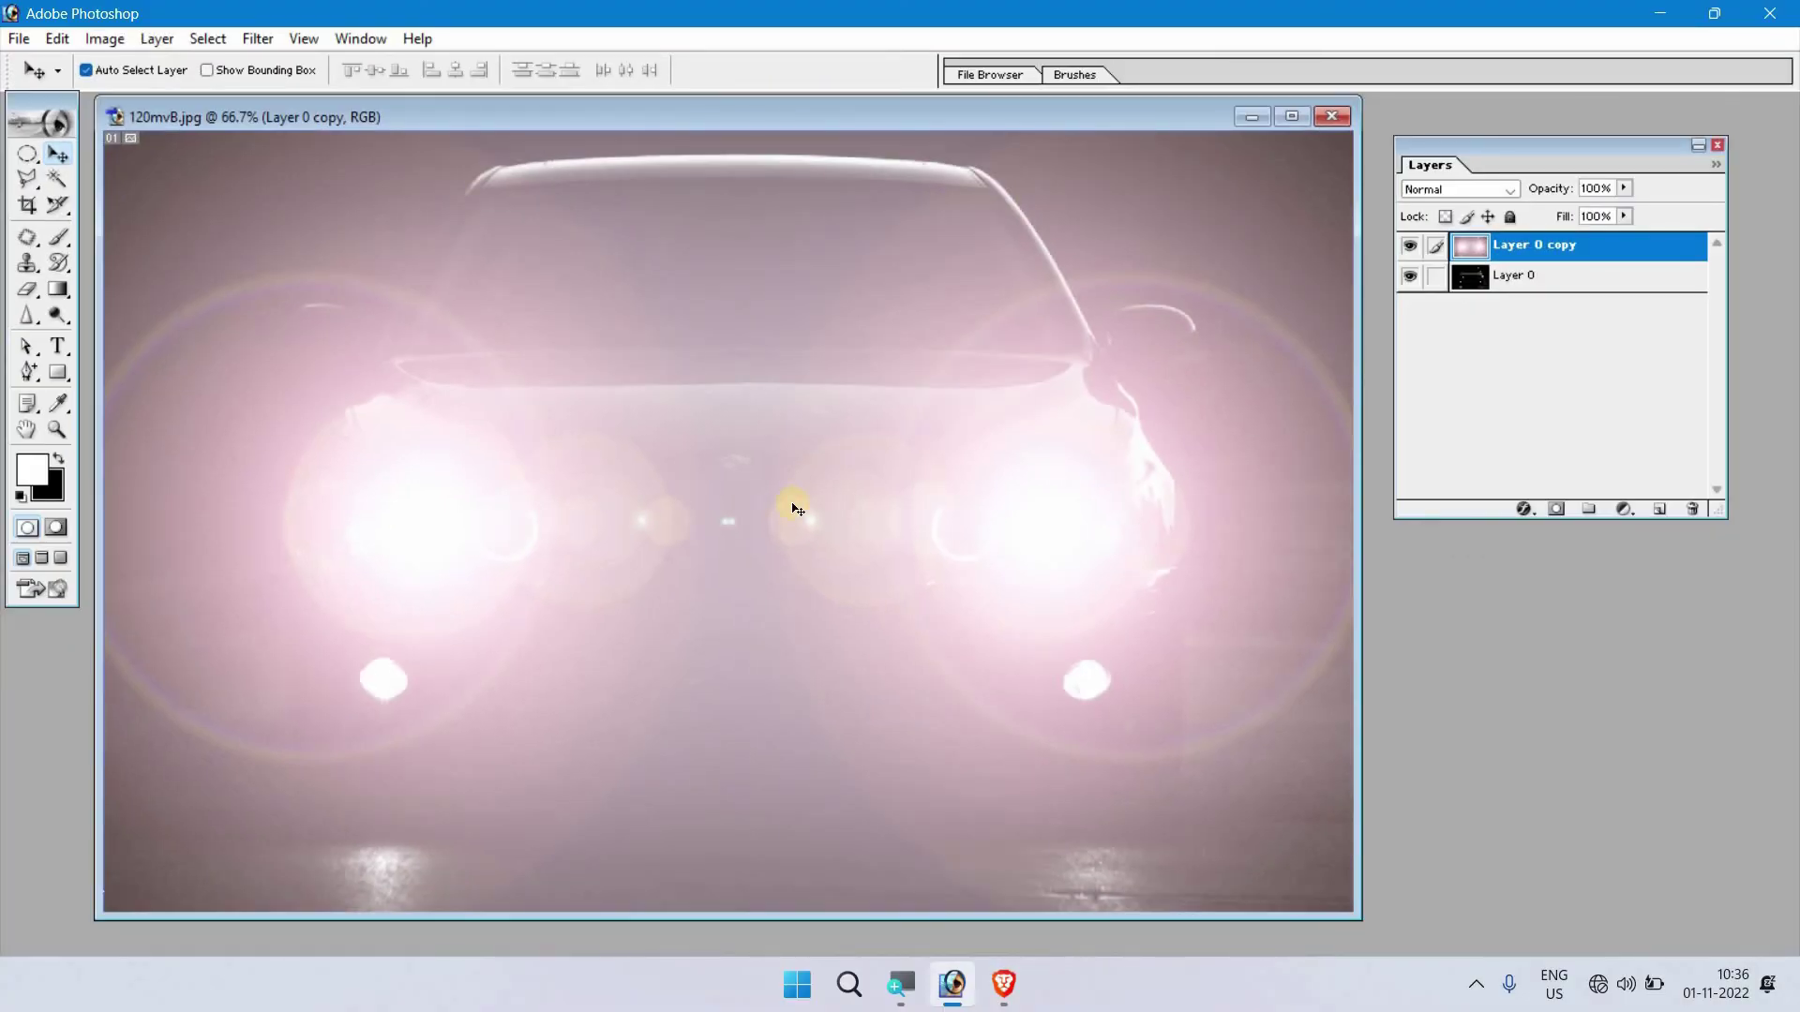
Darken Layer 0 copy's midtones with Curves by pulling the RGB curve down
{"action": "left_click", "coordinate": [1408, 246]}
{"action": "key", "text": "ctrl+m"}
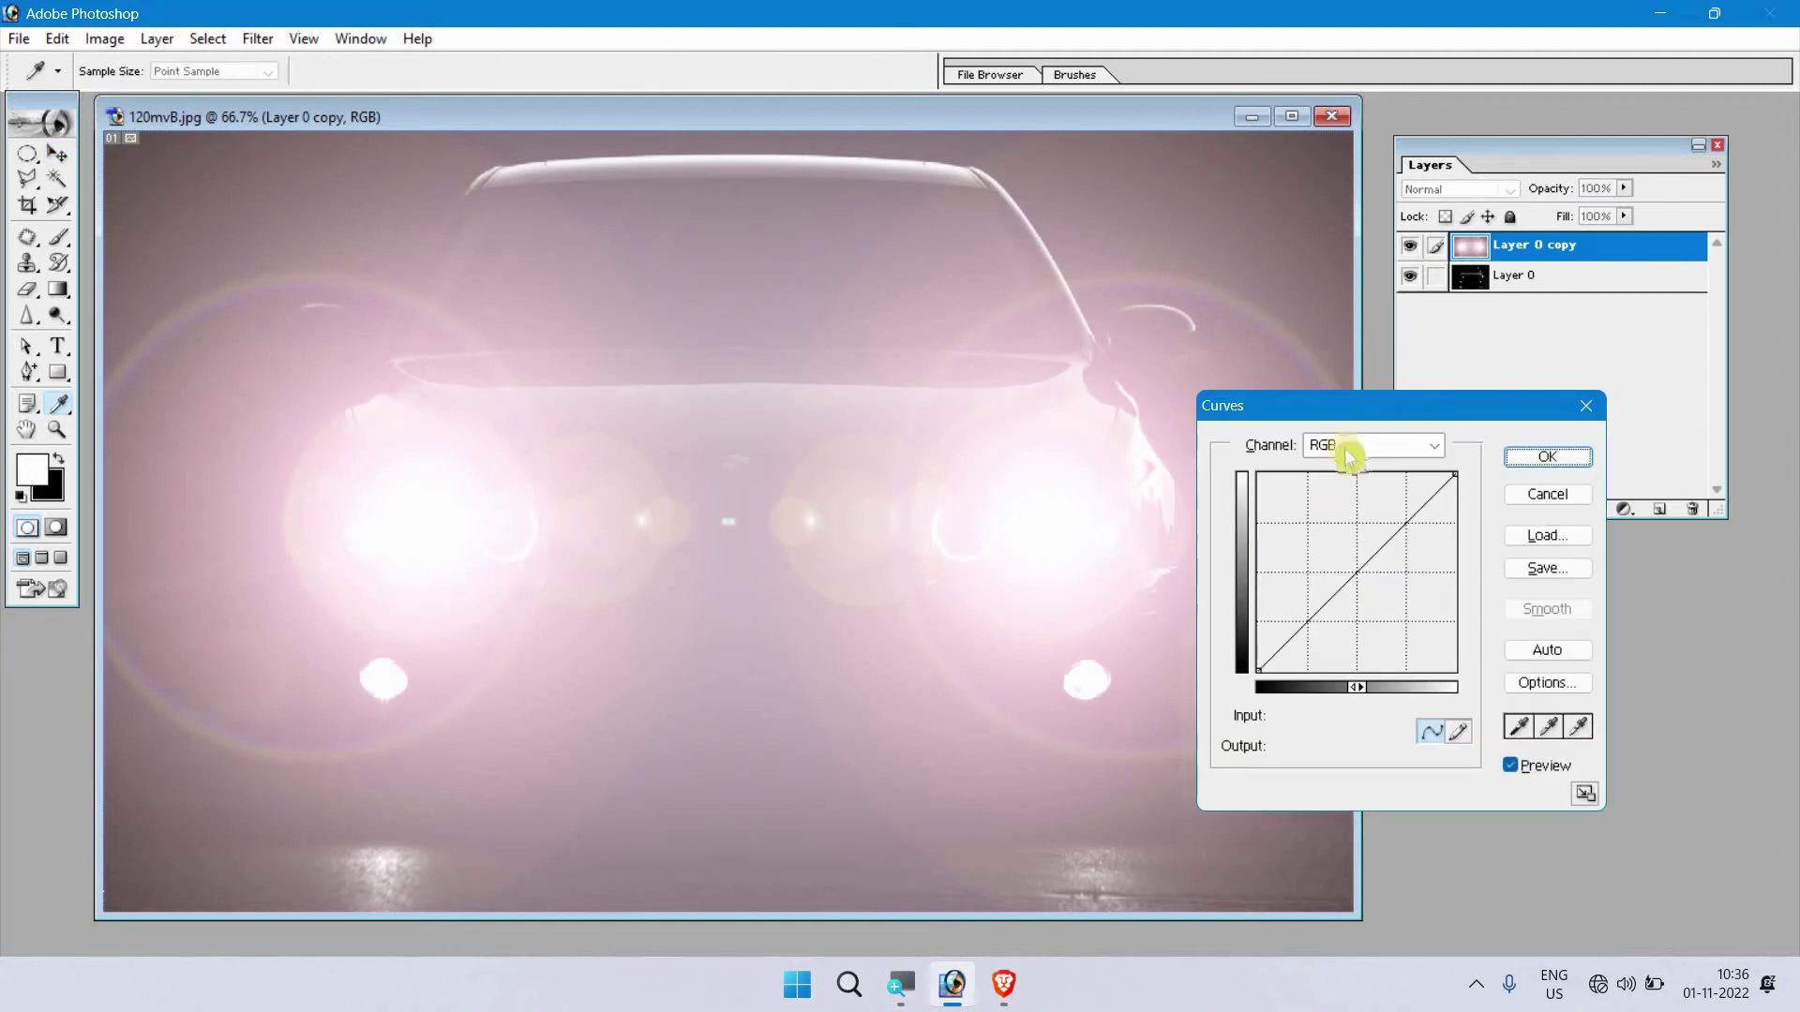
{"action": "left_click_drag", "start_coordinate": [1218, 405], "coordinate": [892, 388]}
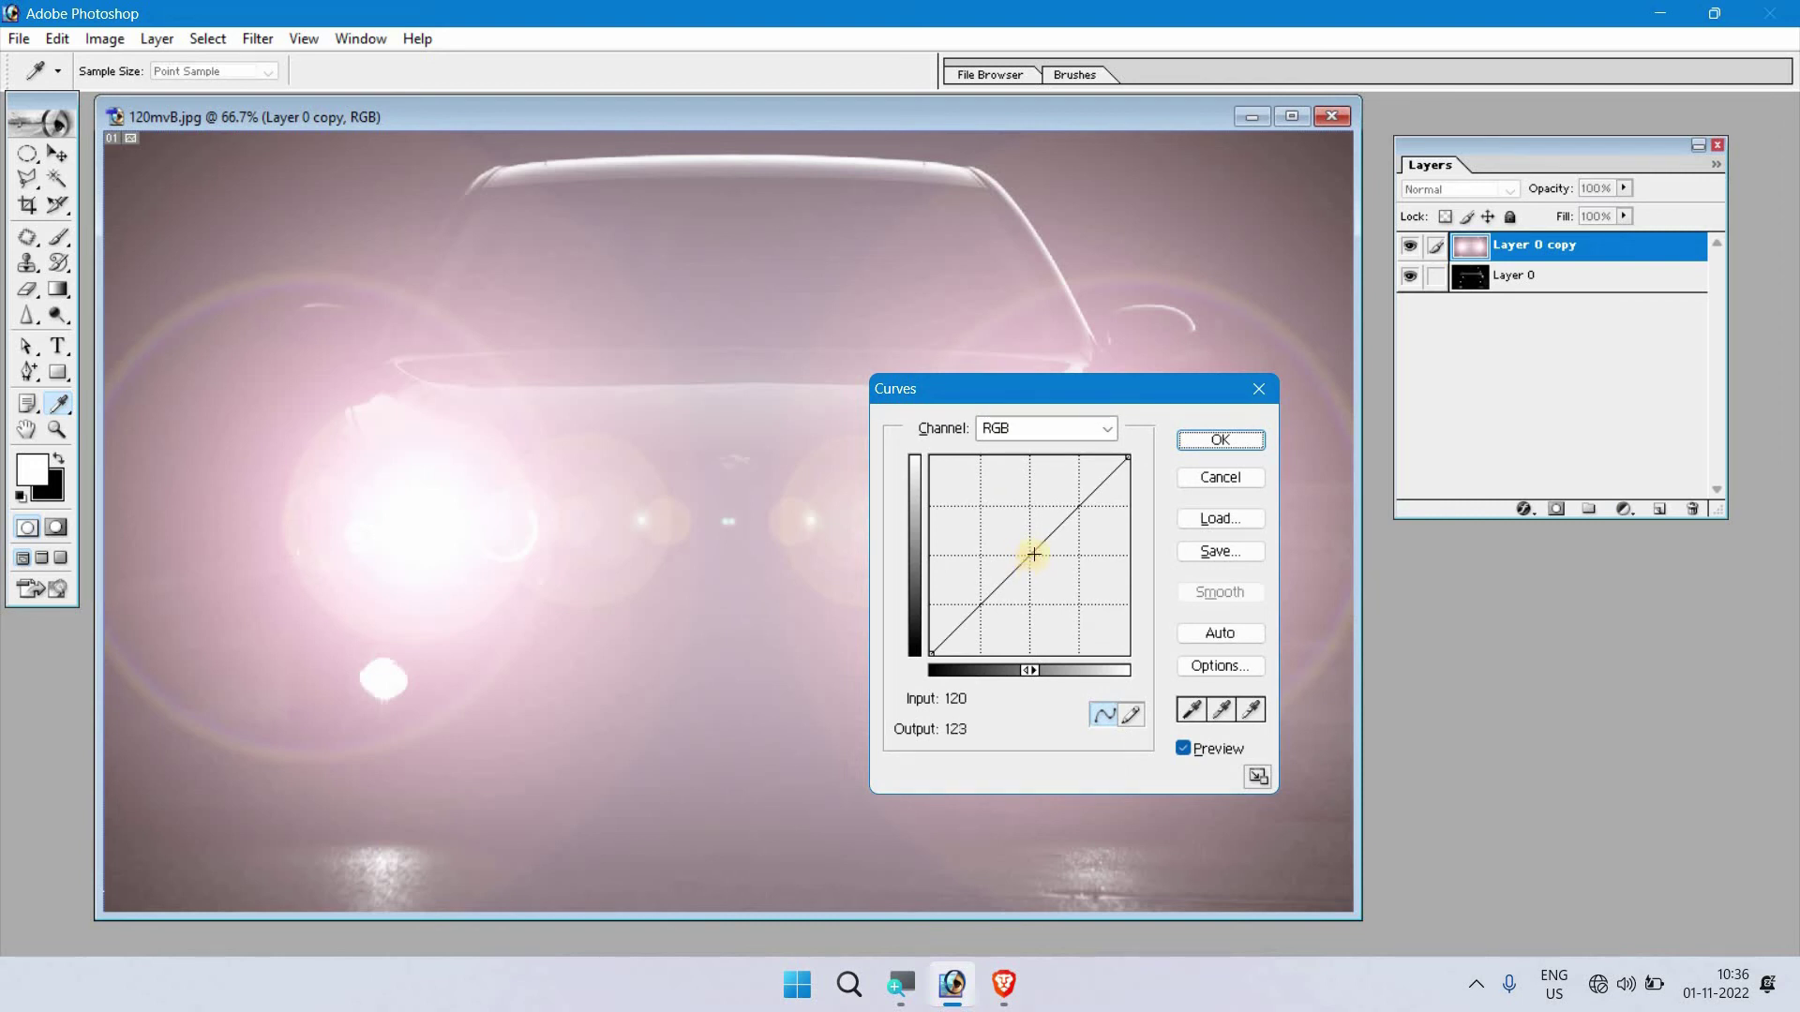
{"action": "left_click_drag", "start_coordinate": [1031, 555], "coordinate": [1049, 576]}
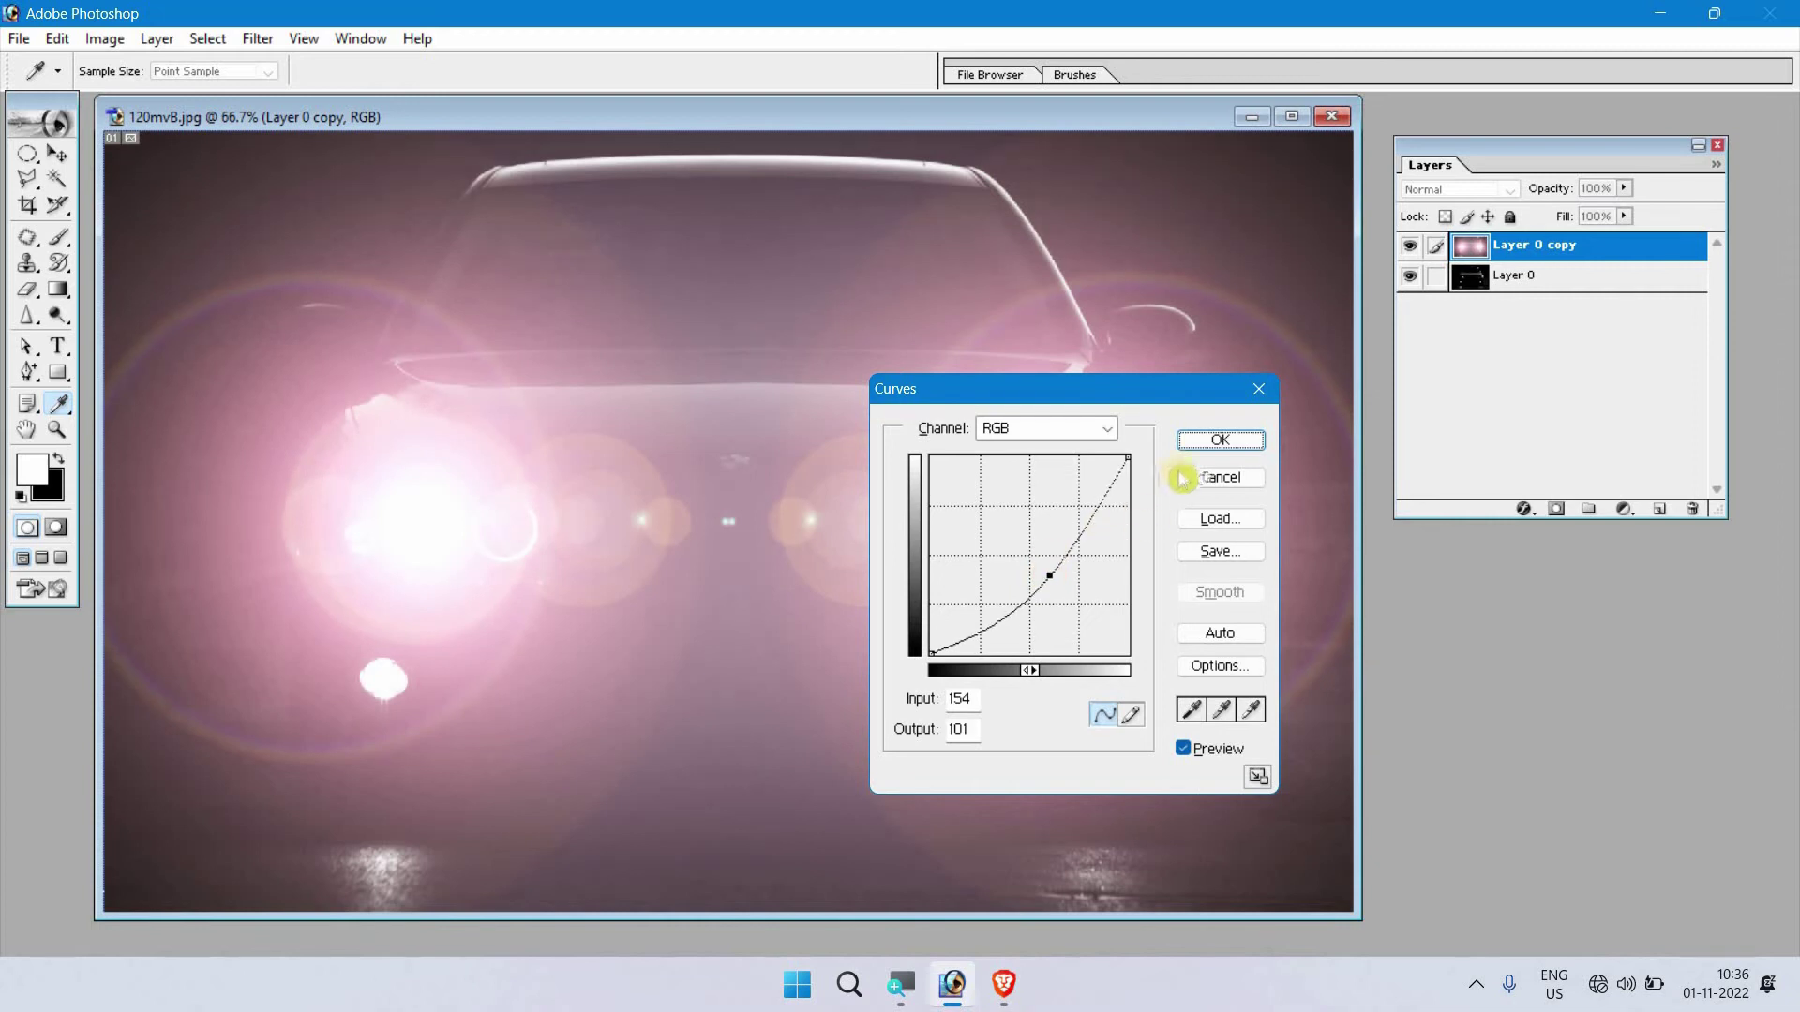
{"action": "left_click", "coordinate": [1200, 441]}
{"action": "key", "text": "v"}
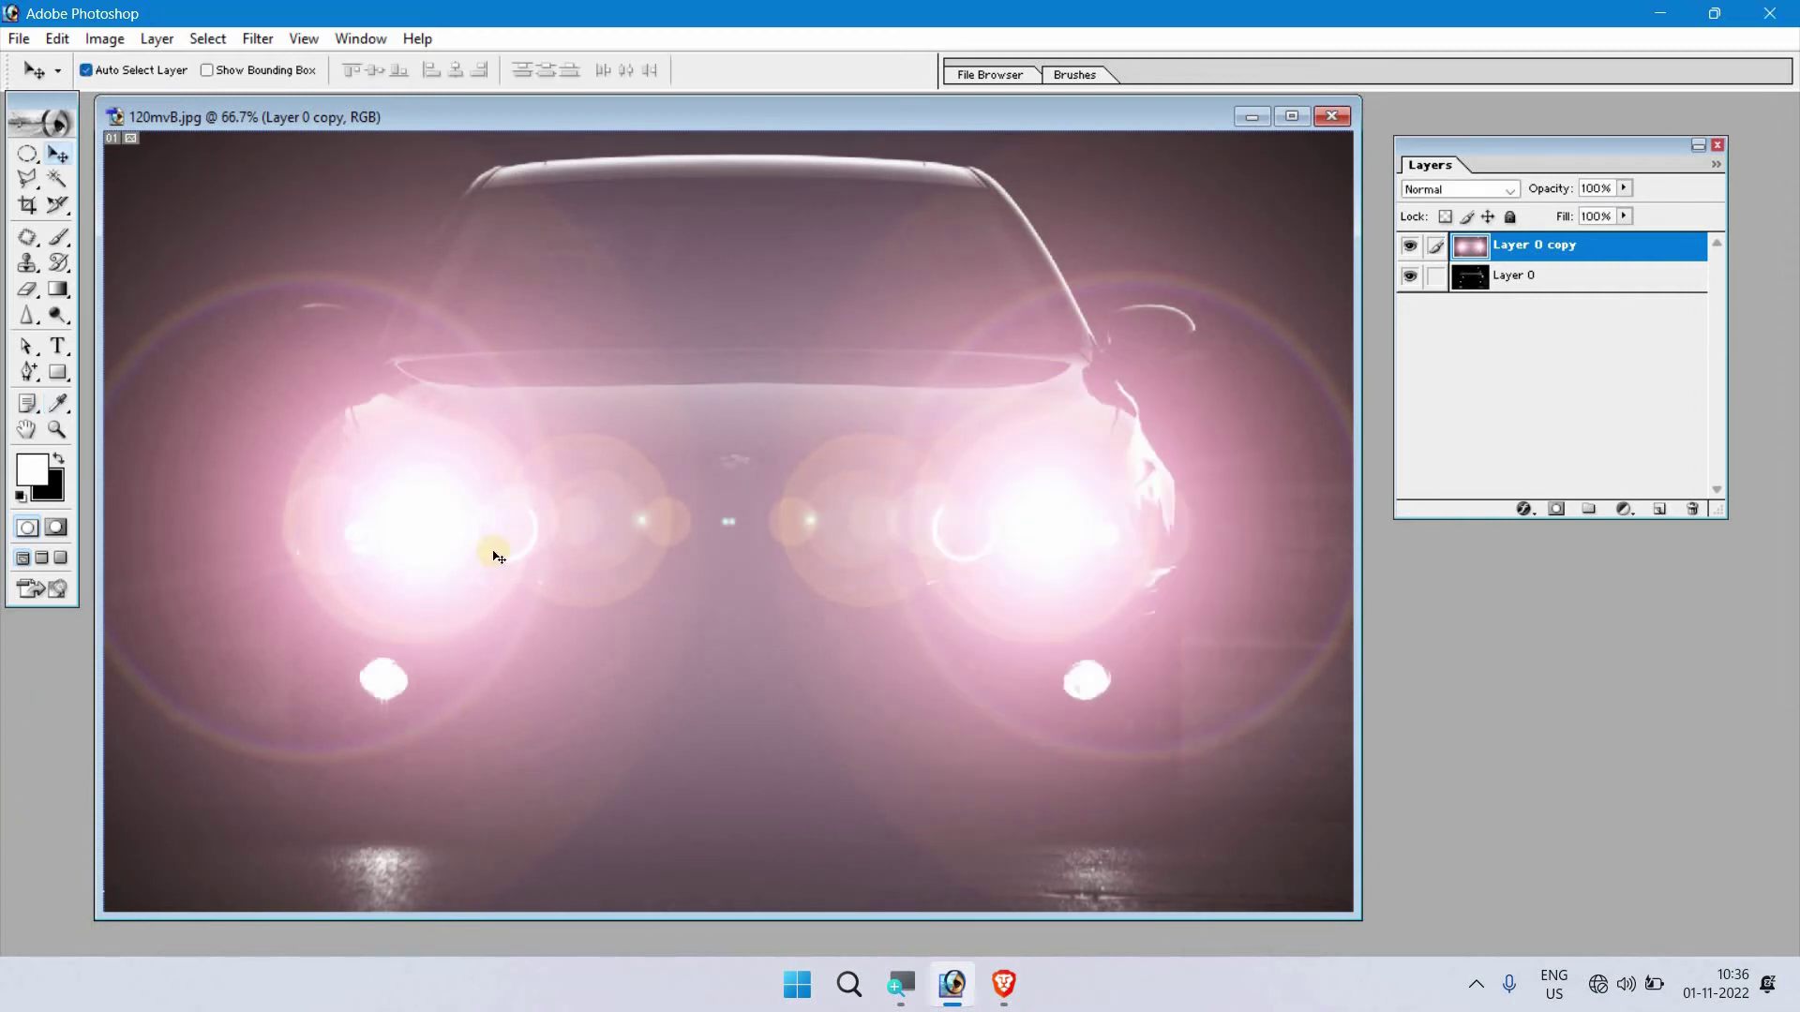
Toggle Layer 0 copy's visibility to compare, ending with the flare layer hidden
{"action": "left_click", "coordinate": [1408, 247]}
{"action": "left_click", "coordinate": [1408, 247]}
{"action": "left_click", "coordinate": [1409, 248]}
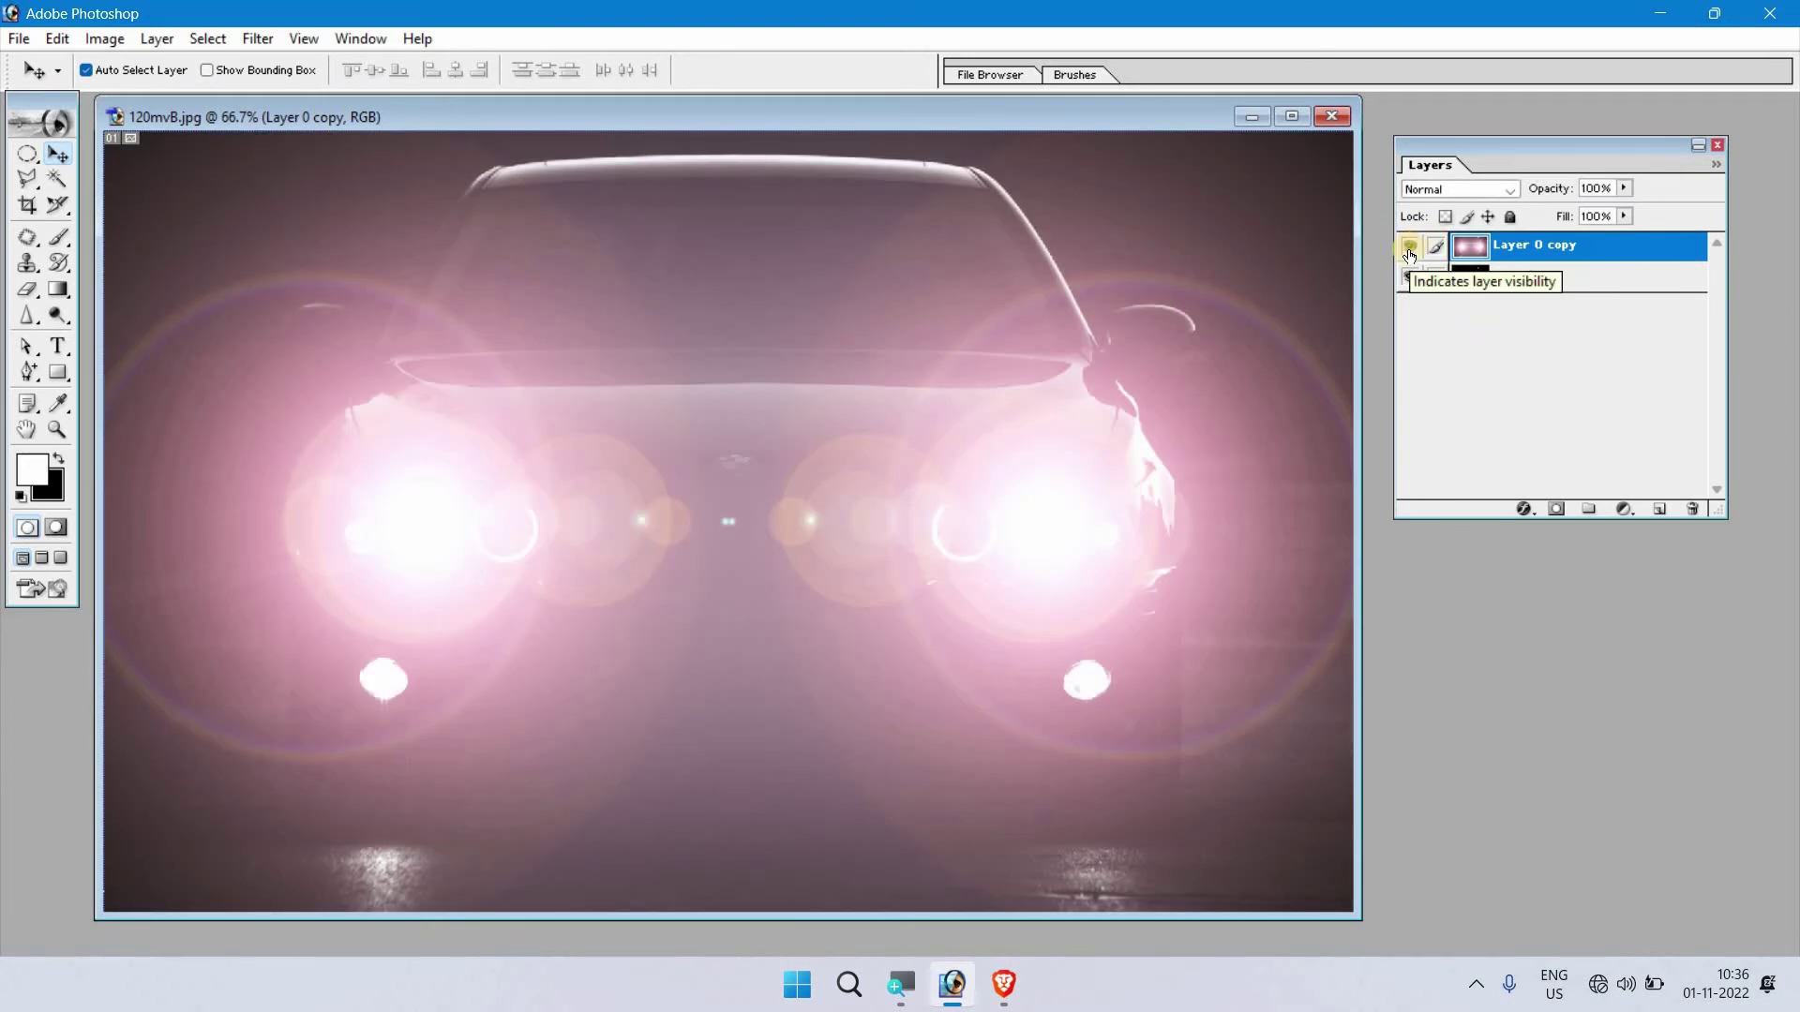
{"action": "left_click", "coordinate": [1410, 248]}
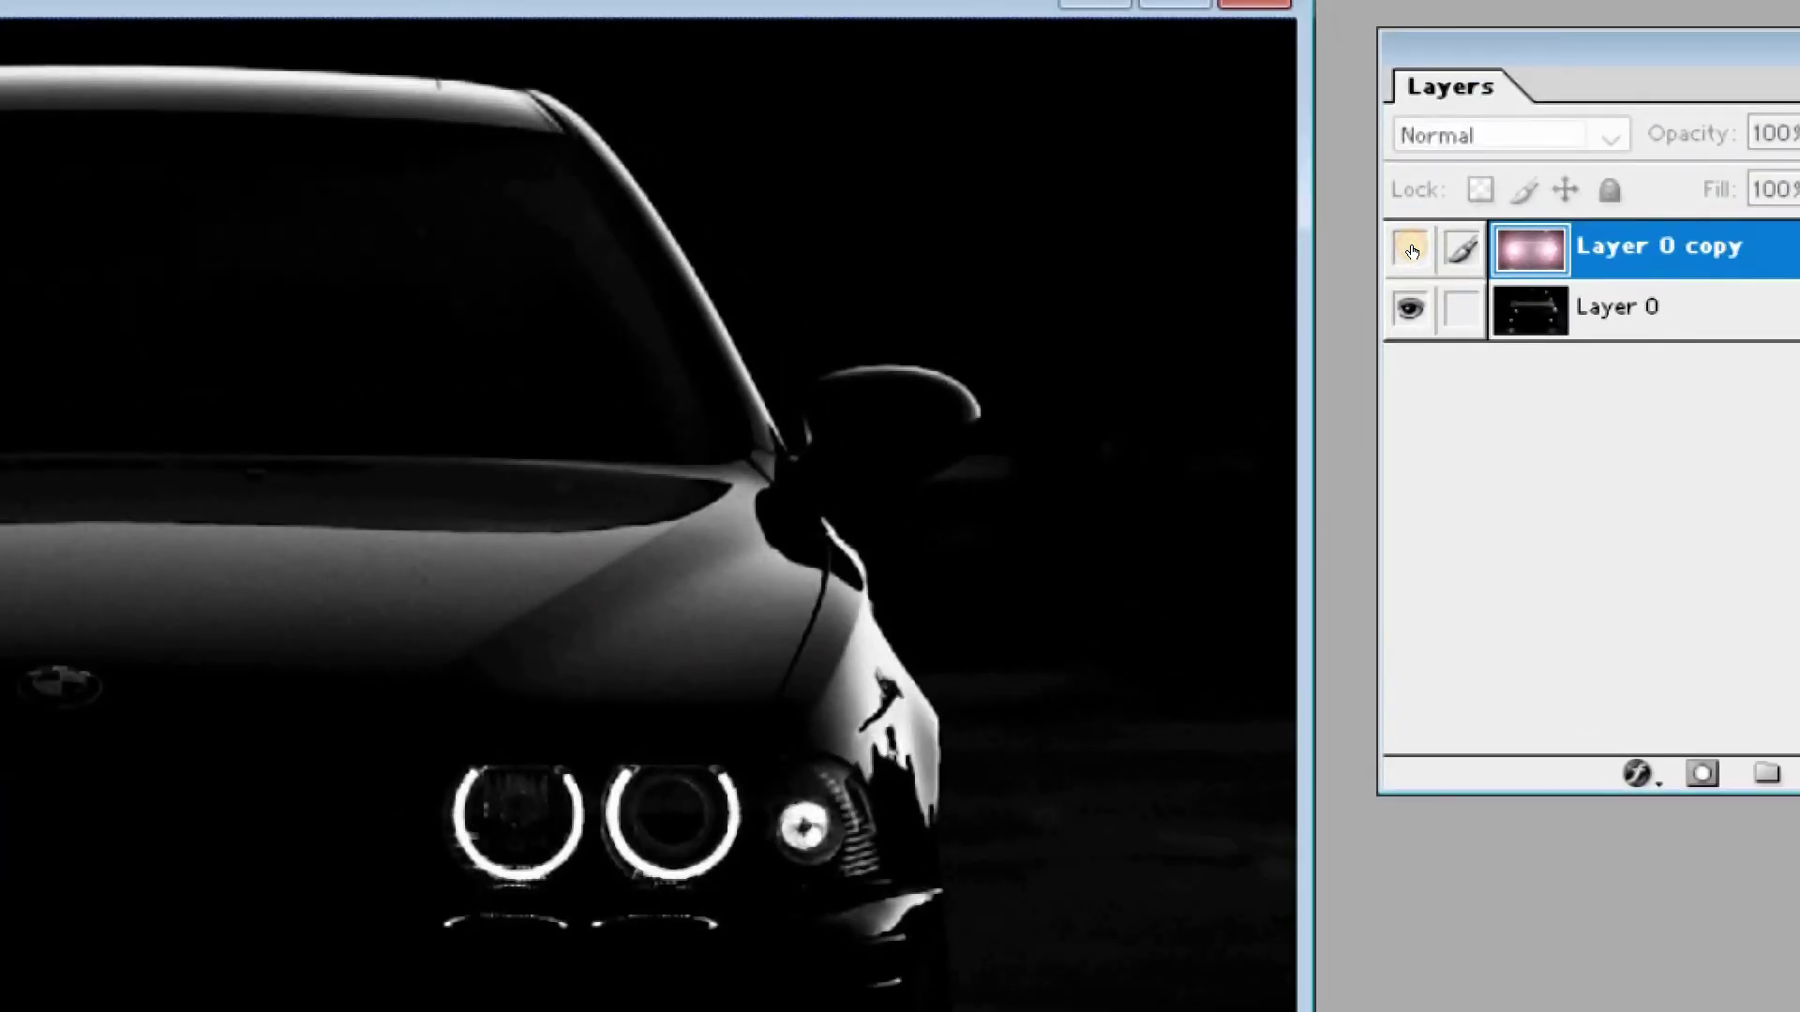
{"action": "left_click", "coordinate": [1410, 249]}
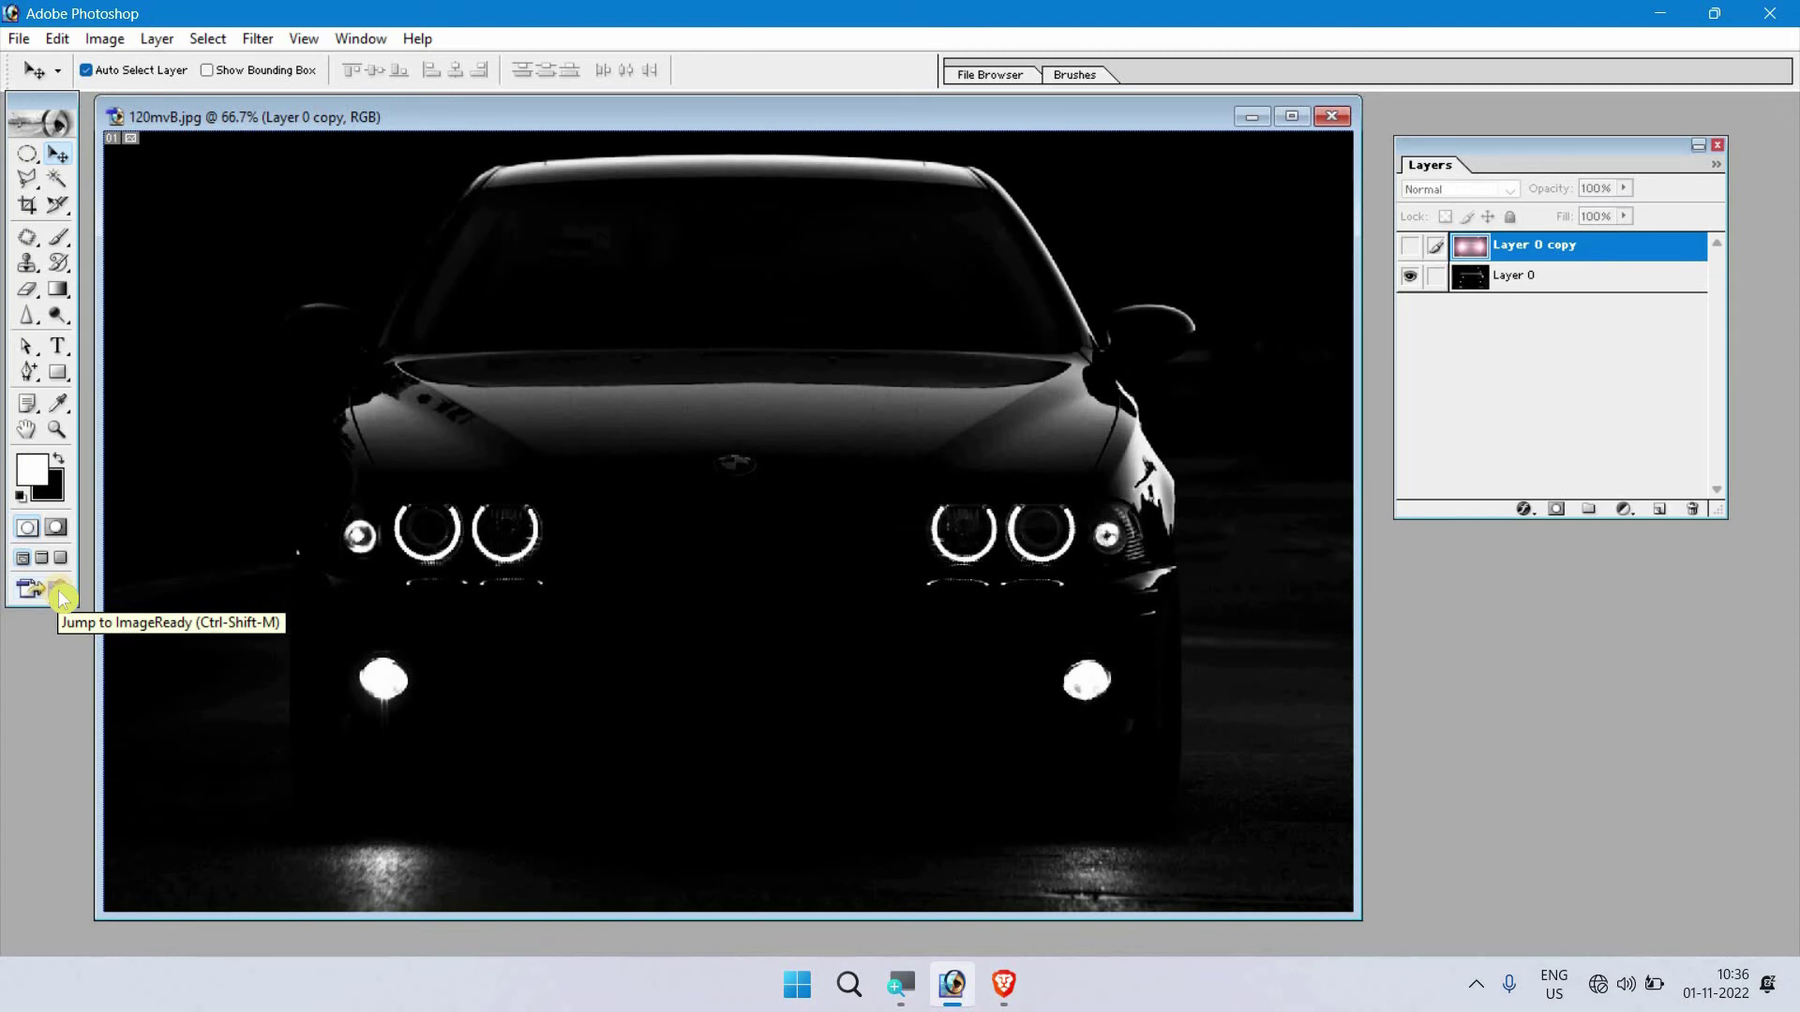
Jump the car image to ImageReady, maximize the window and show the Animation palette
{"action": "left_click", "coordinate": [59, 594]}
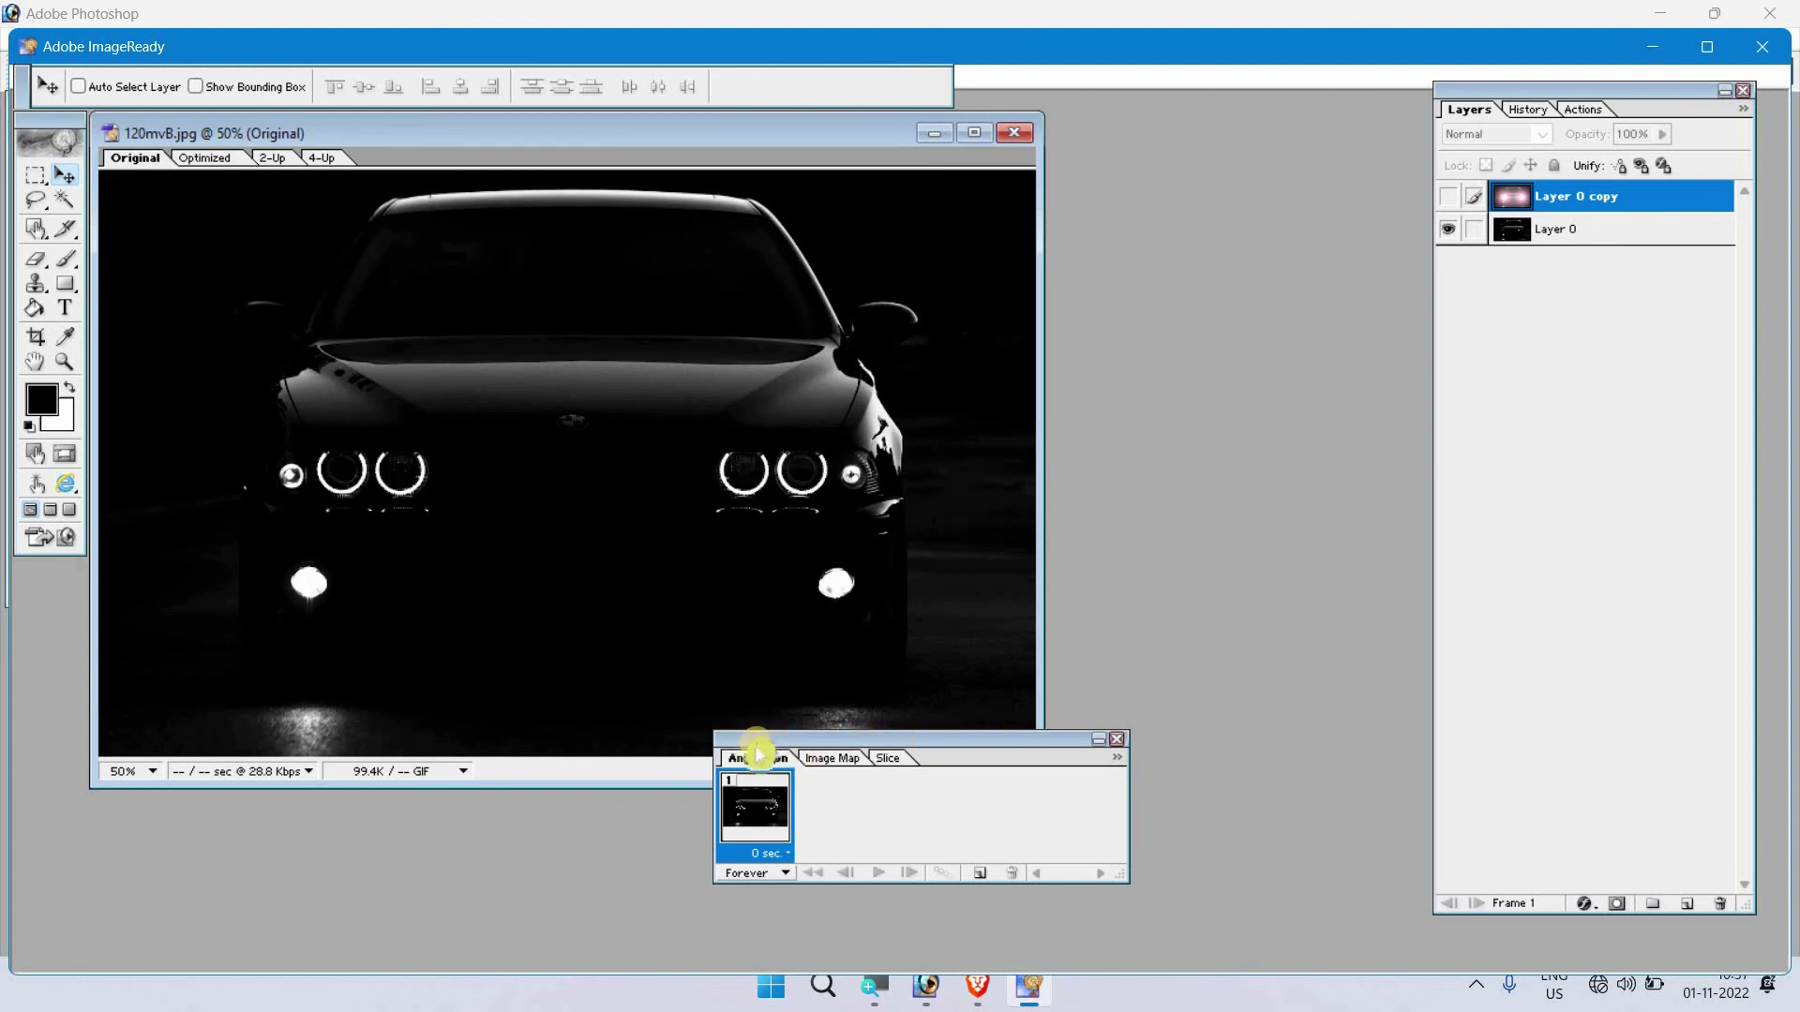
{"action": "left_click", "coordinate": [1116, 740]}
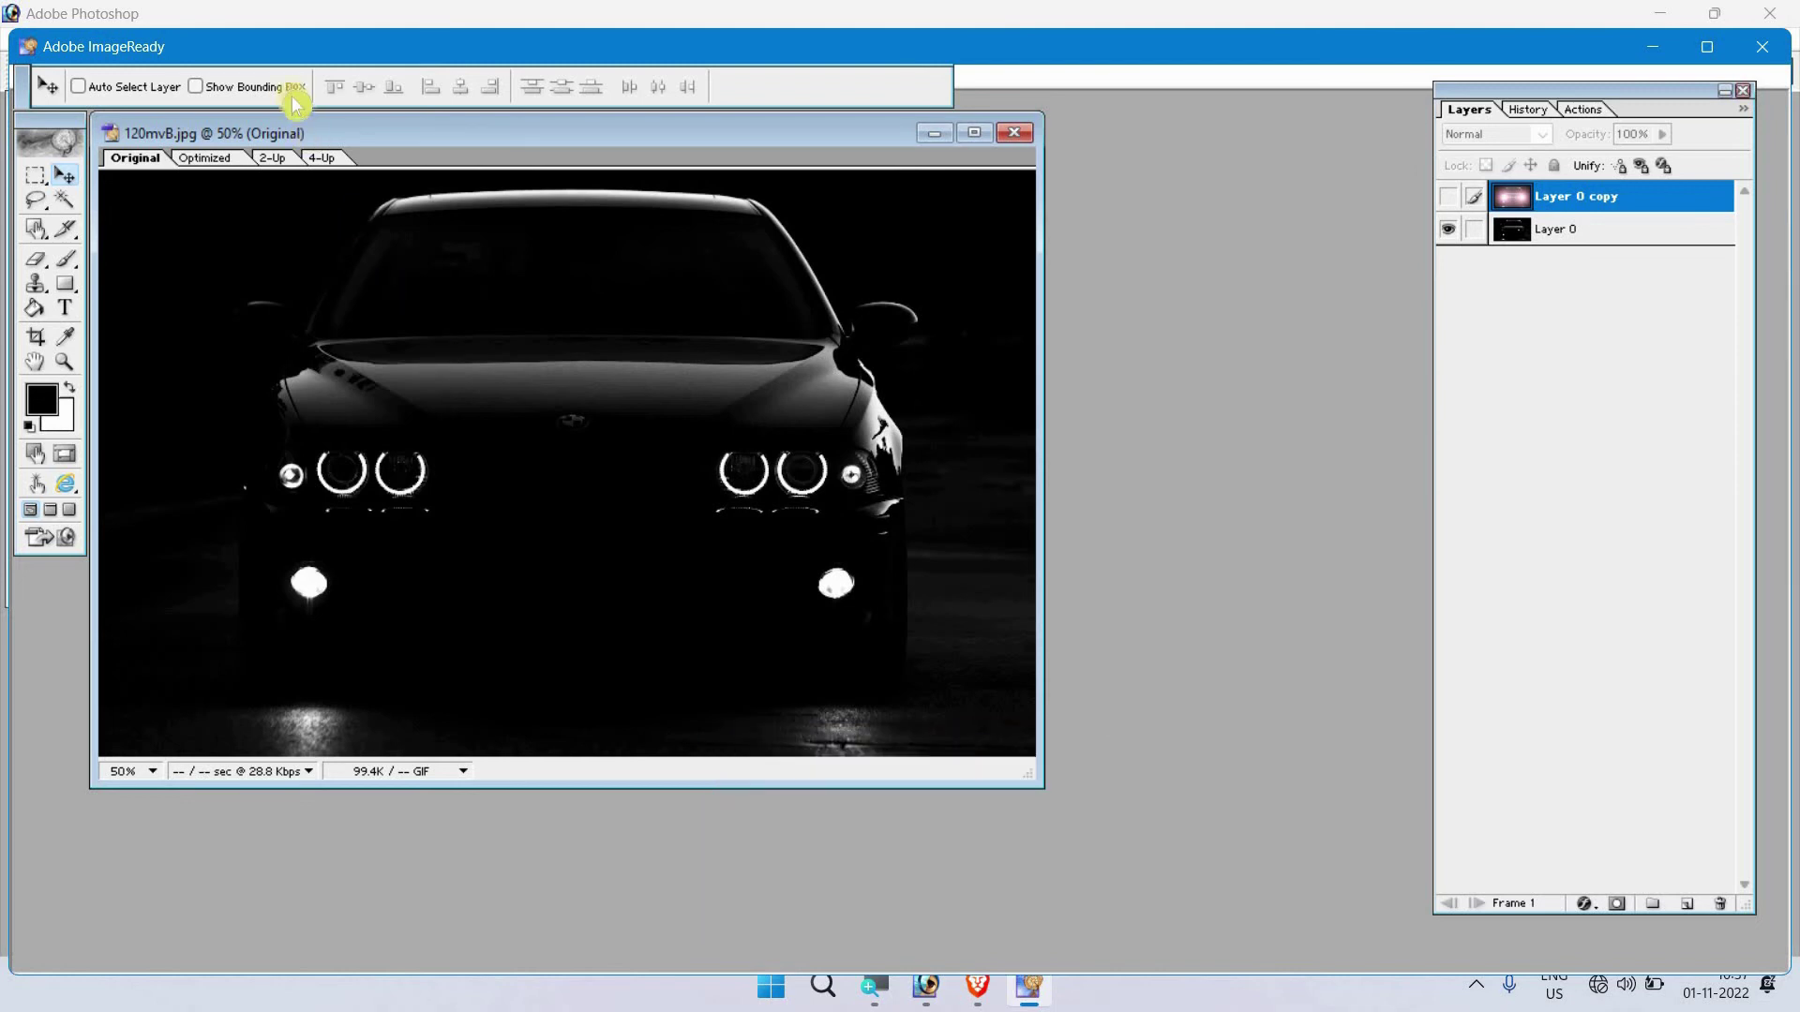
{"action": "double_click", "coordinate": [1164, 47]}
{"action": "left_click", "coordinate": [405, 40]}
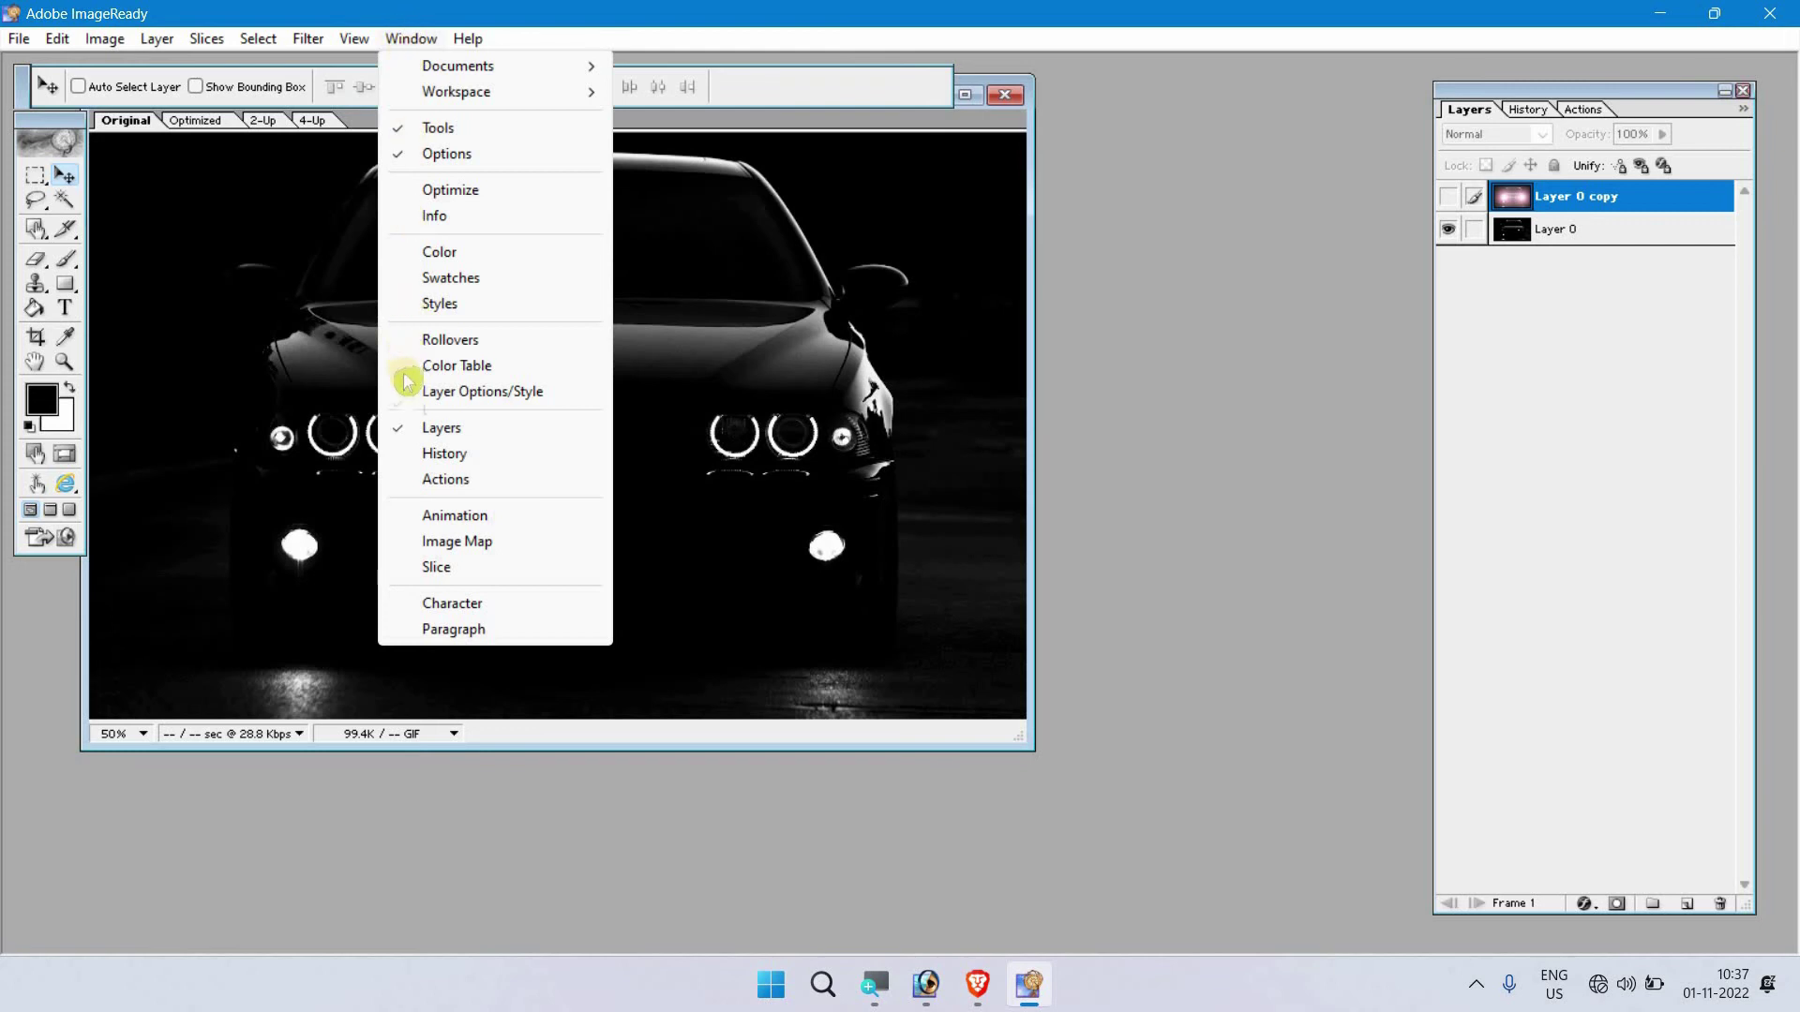
{"action": "left_click", "coordinate": [502, 519]}
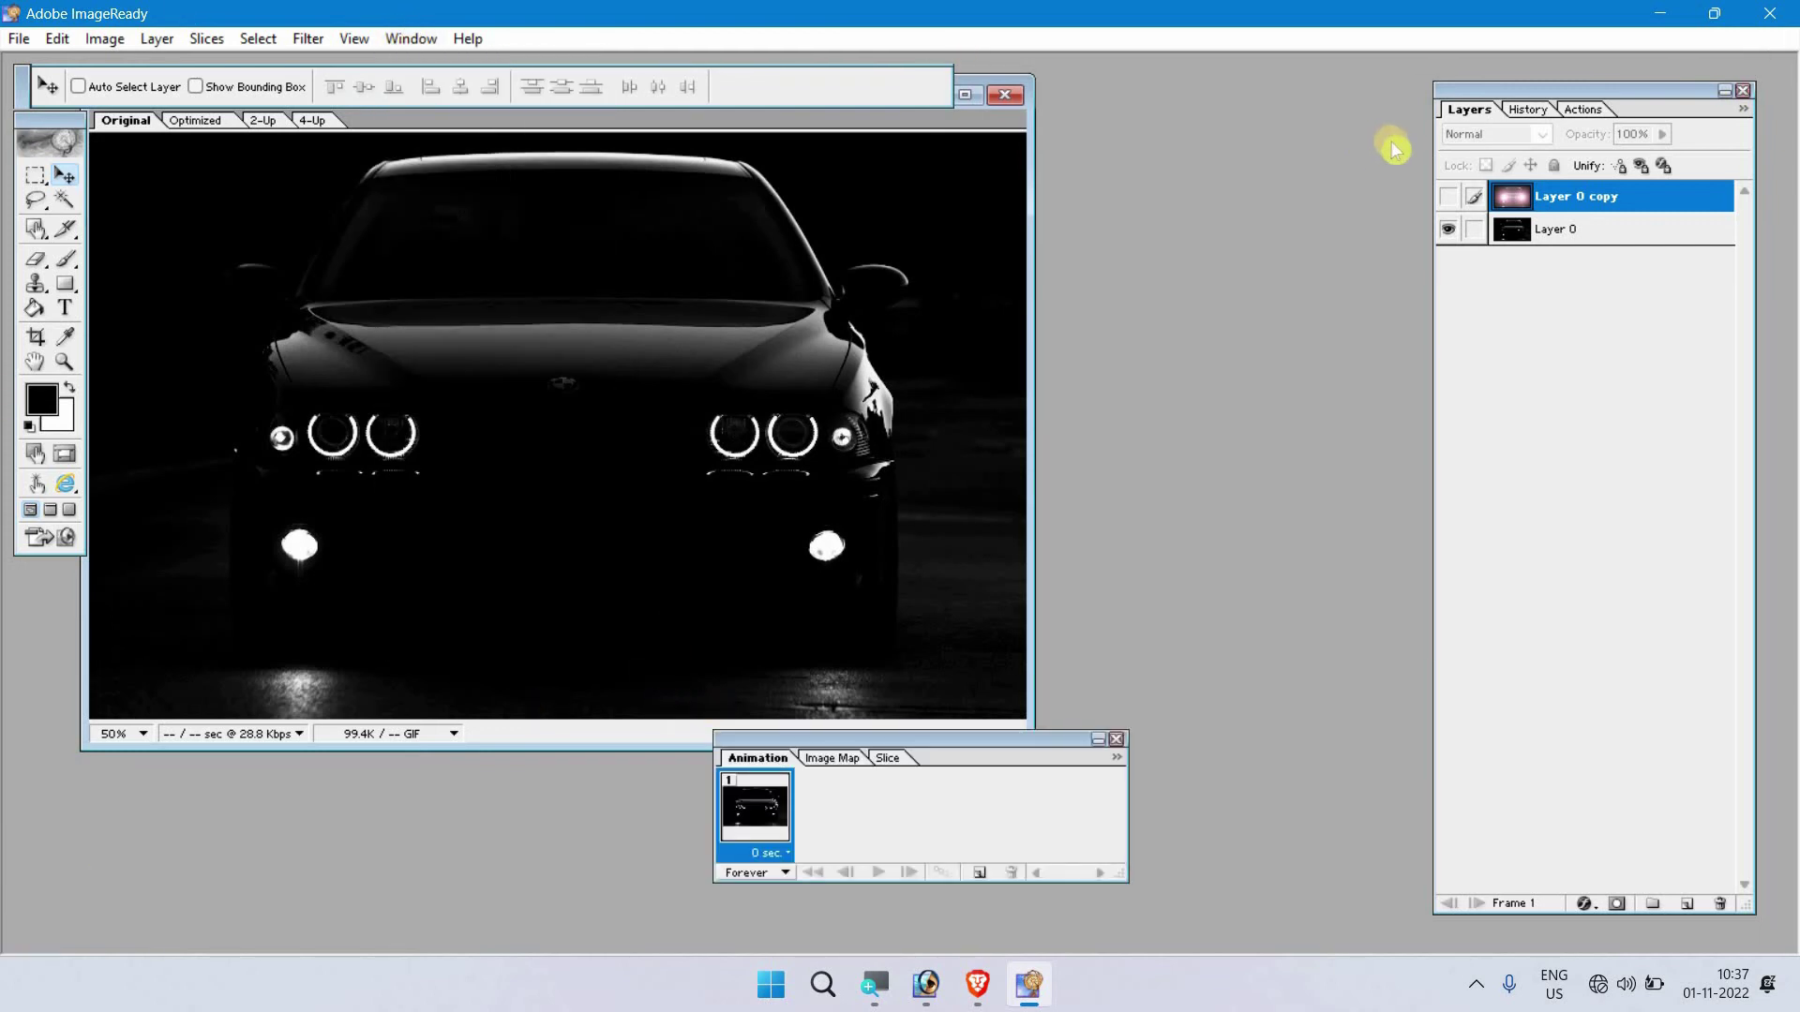
Duplicate the dark car frame in the Animation palette to create frame 2
{"action": "left_click", "coordinate": [1444, 199]}
{"action": "left_click", "coordinate": [1444, 199]}
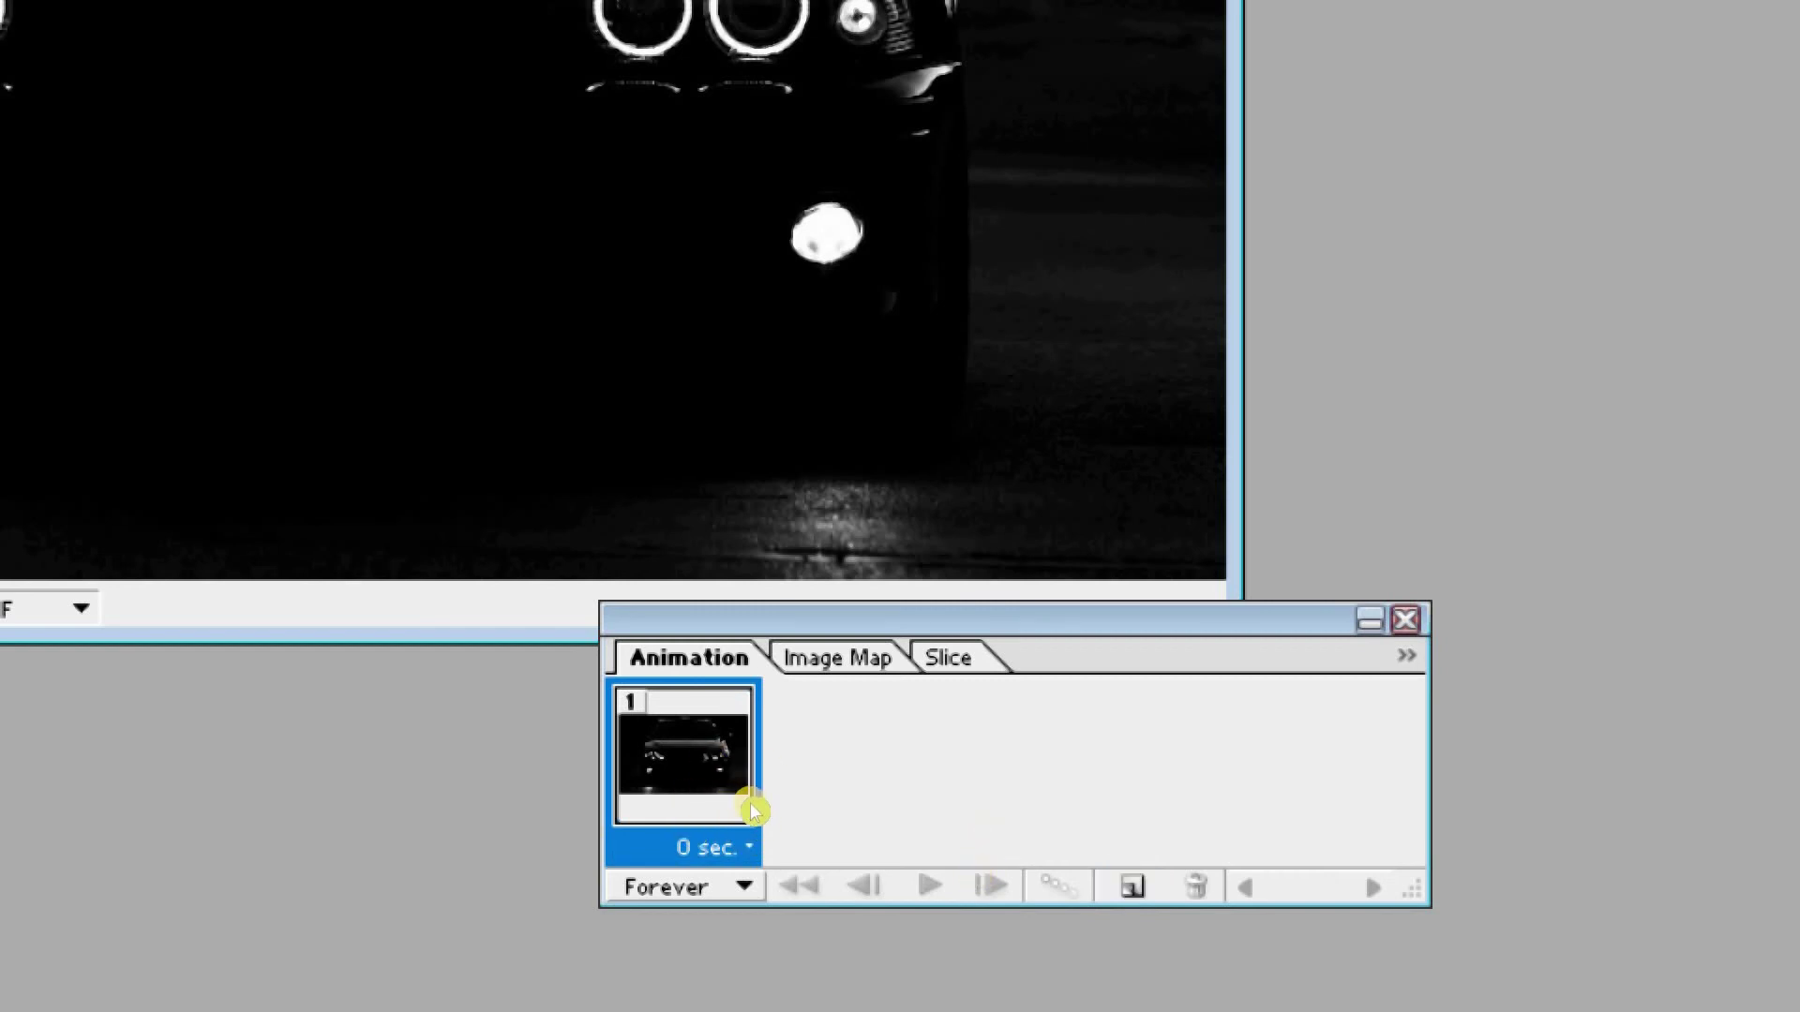
{"action": "left_click", "coordinate": [982, 881]}
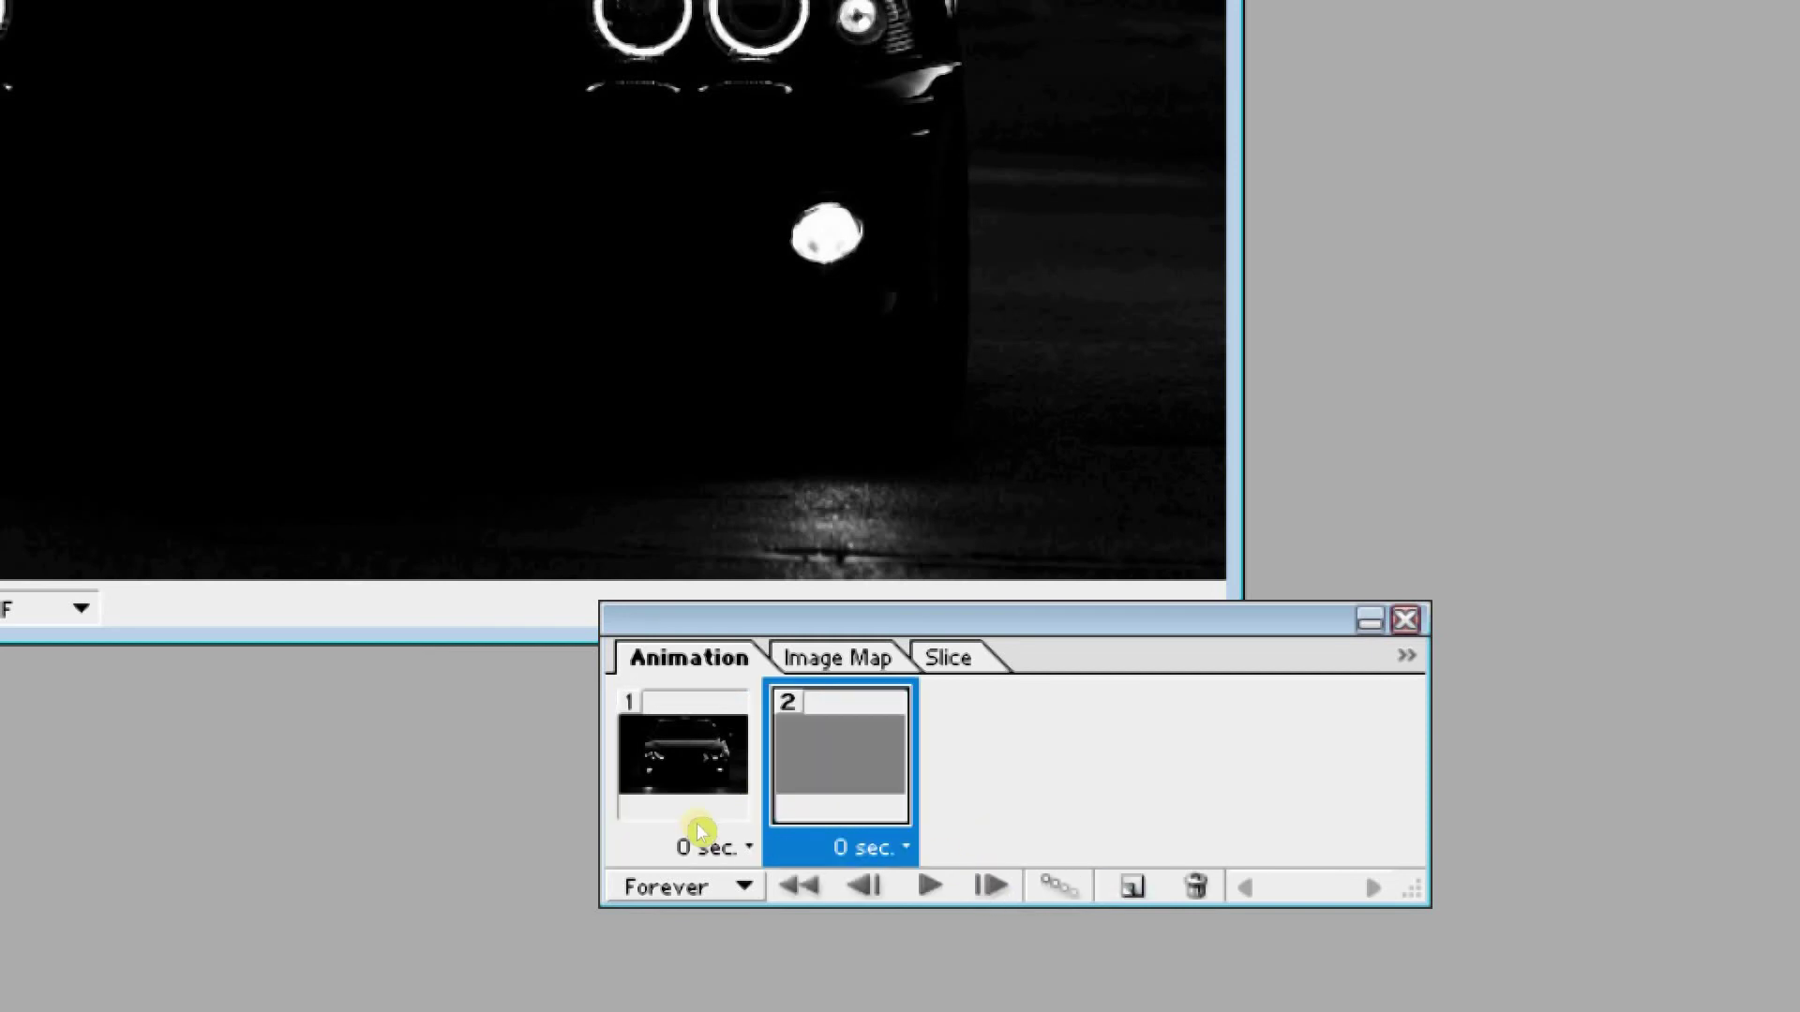
{"action": "left_click", "coordinate": [734, 791]}
{"action": "left_click", "coordinate": [818, 812]}
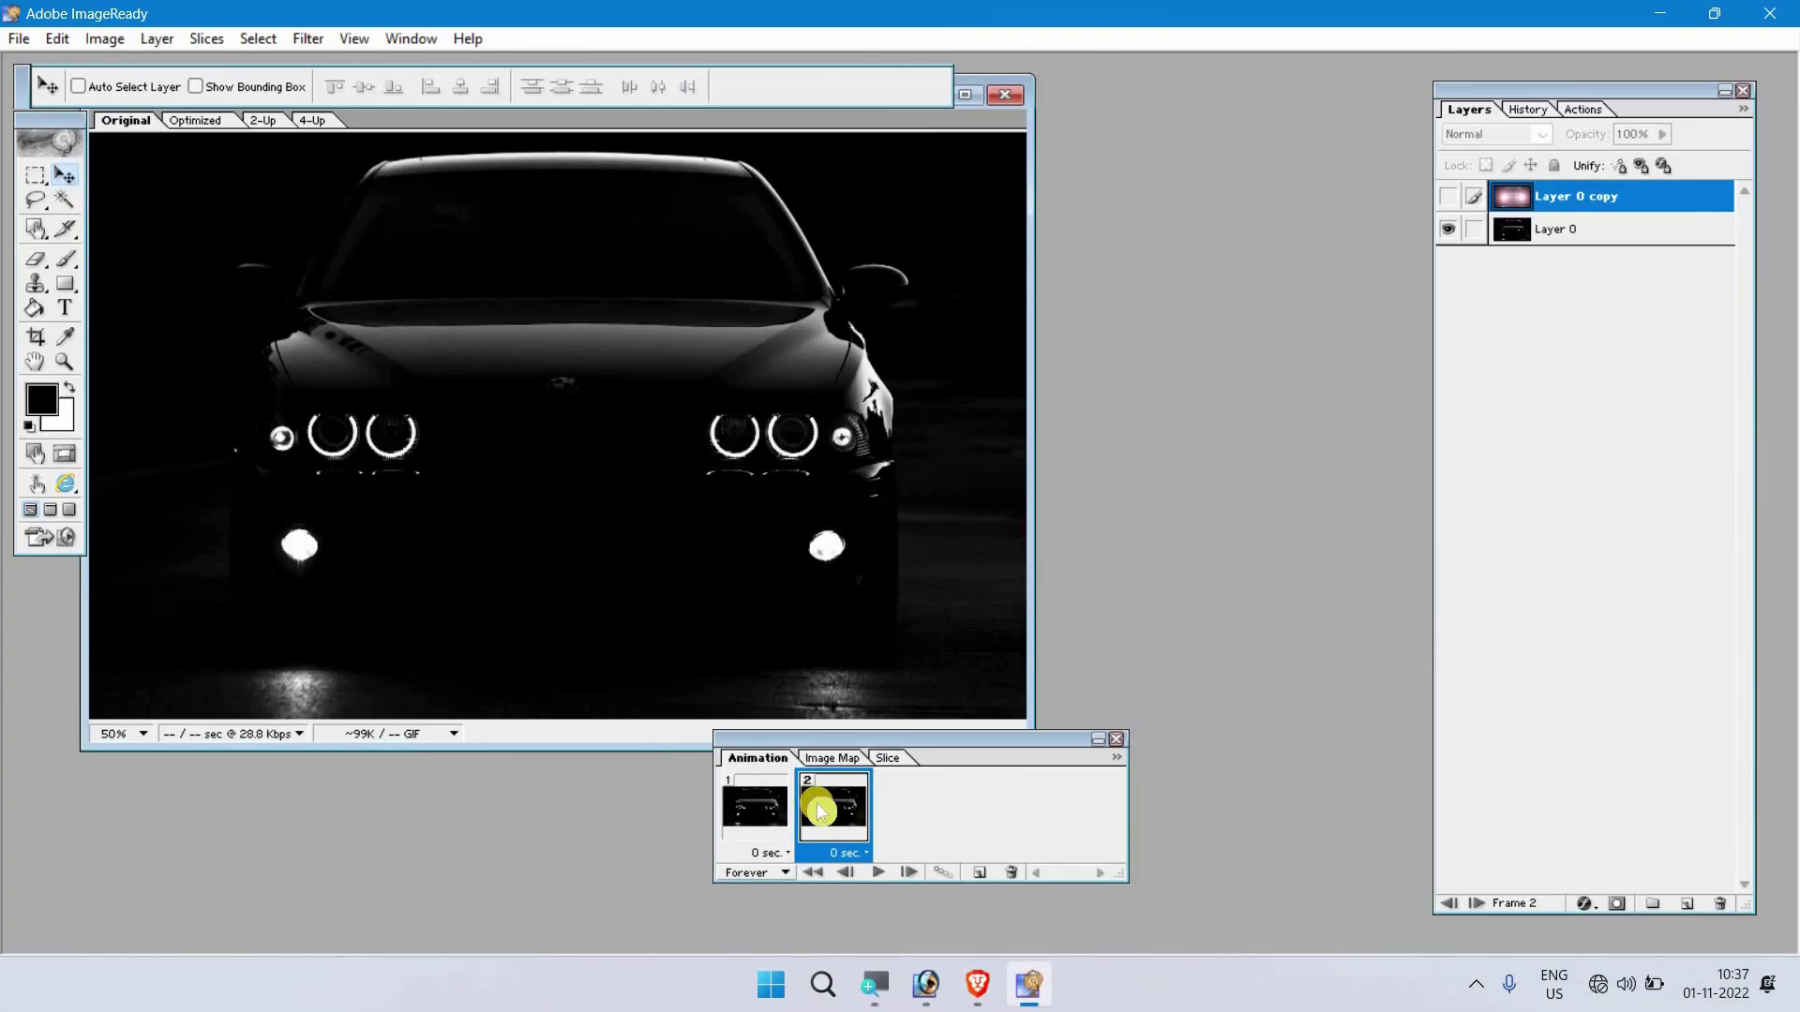
Show the lens-flare layer (Layer 0 copy) only in frame 2, then preview playback
{"action": "left_click", "coordinate": [778, 811]}
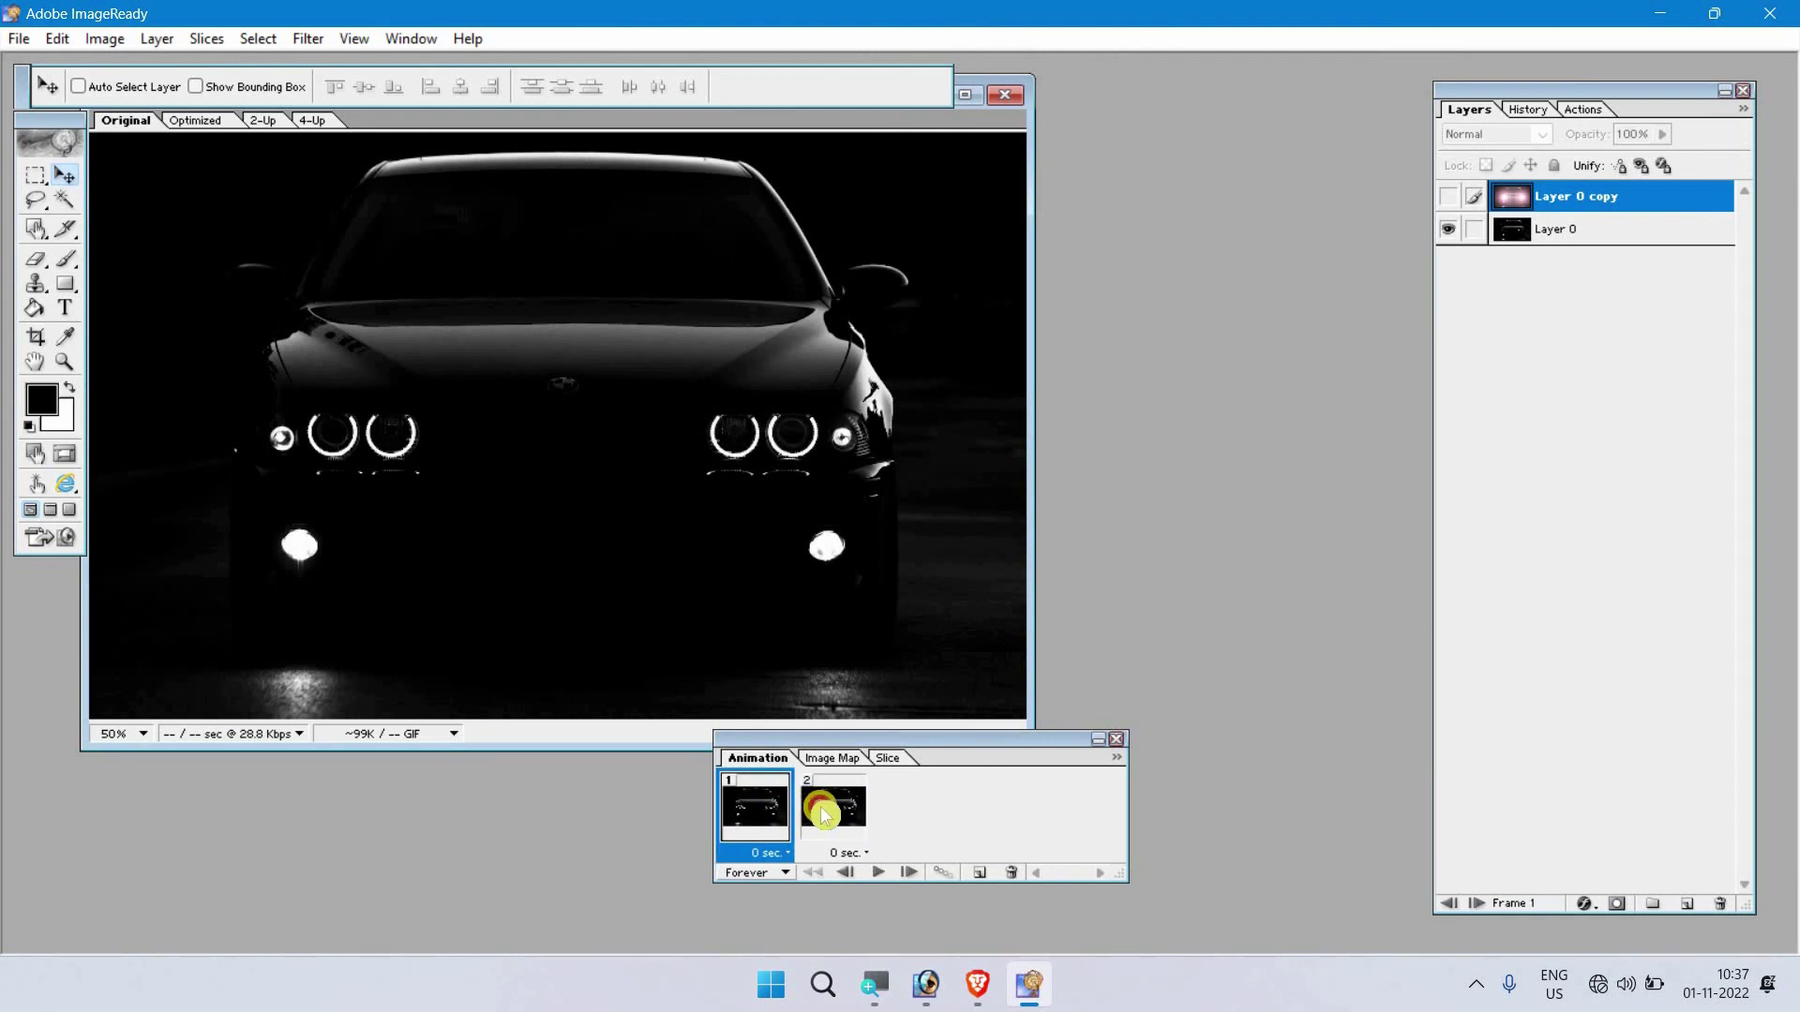
{"action": "left_click", "coordinate": [818, 809]}
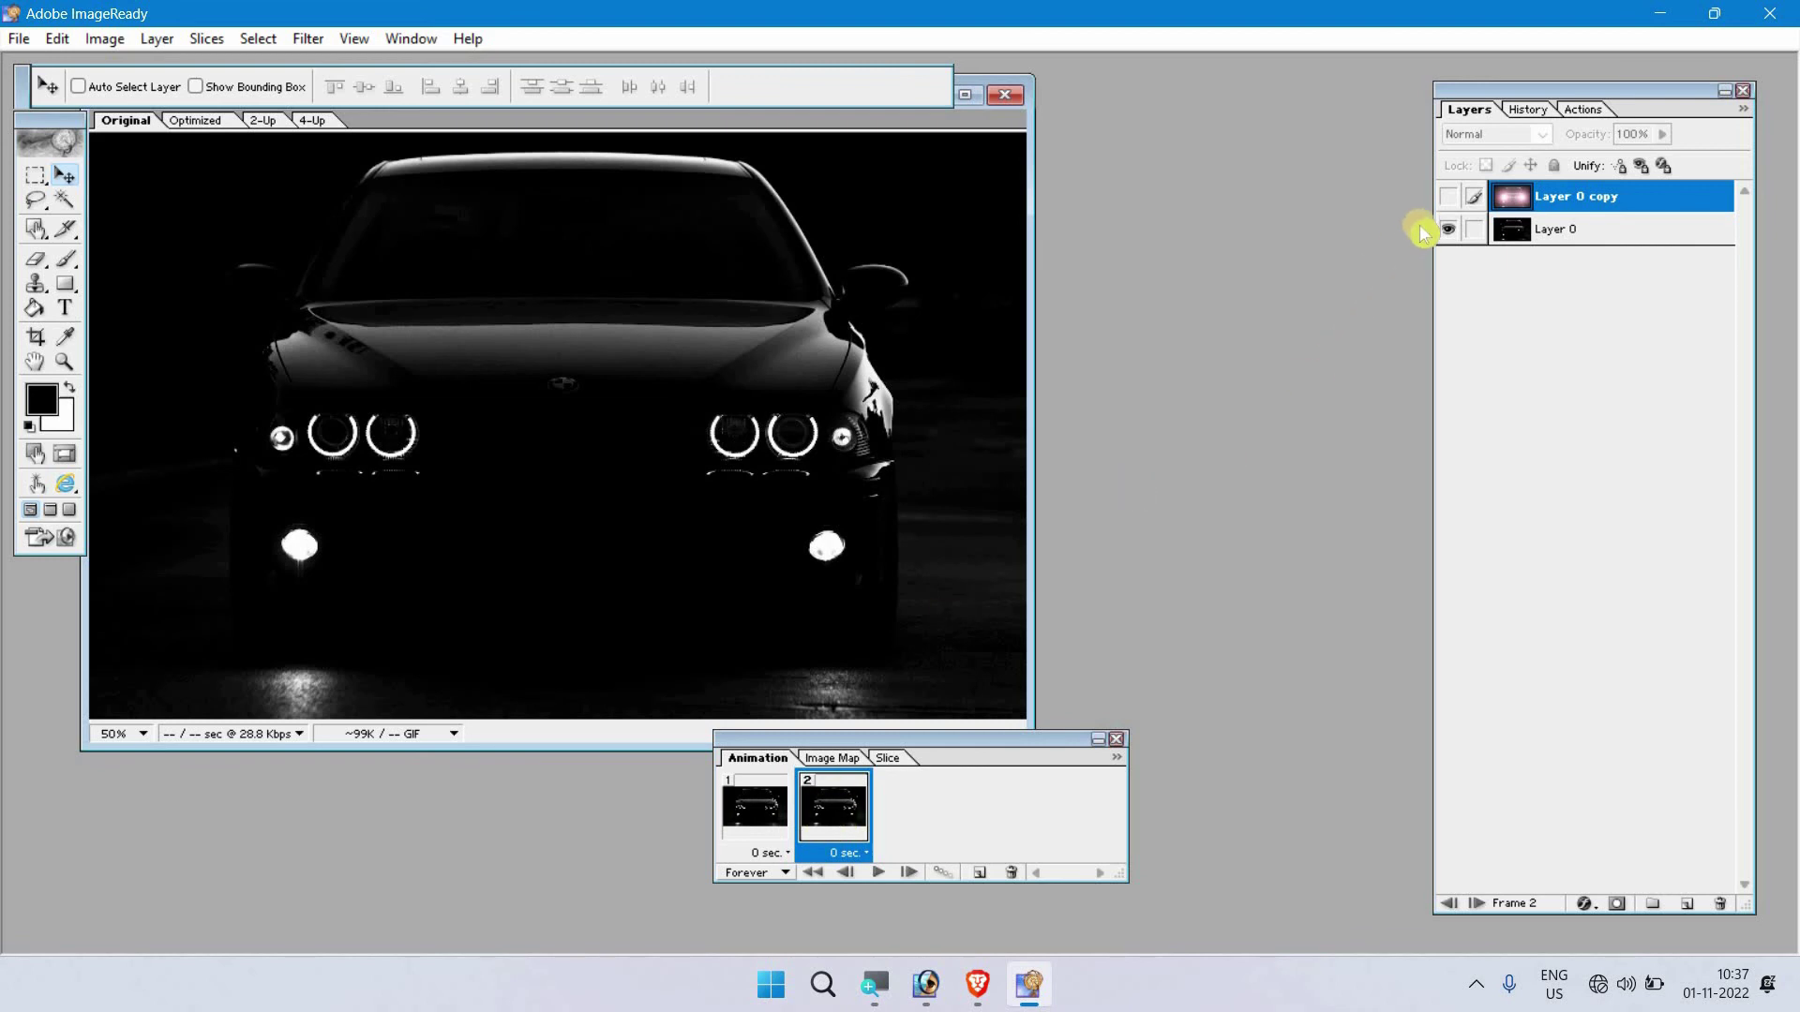
{"action": "left_click", "coordinate": [1445, 201]}
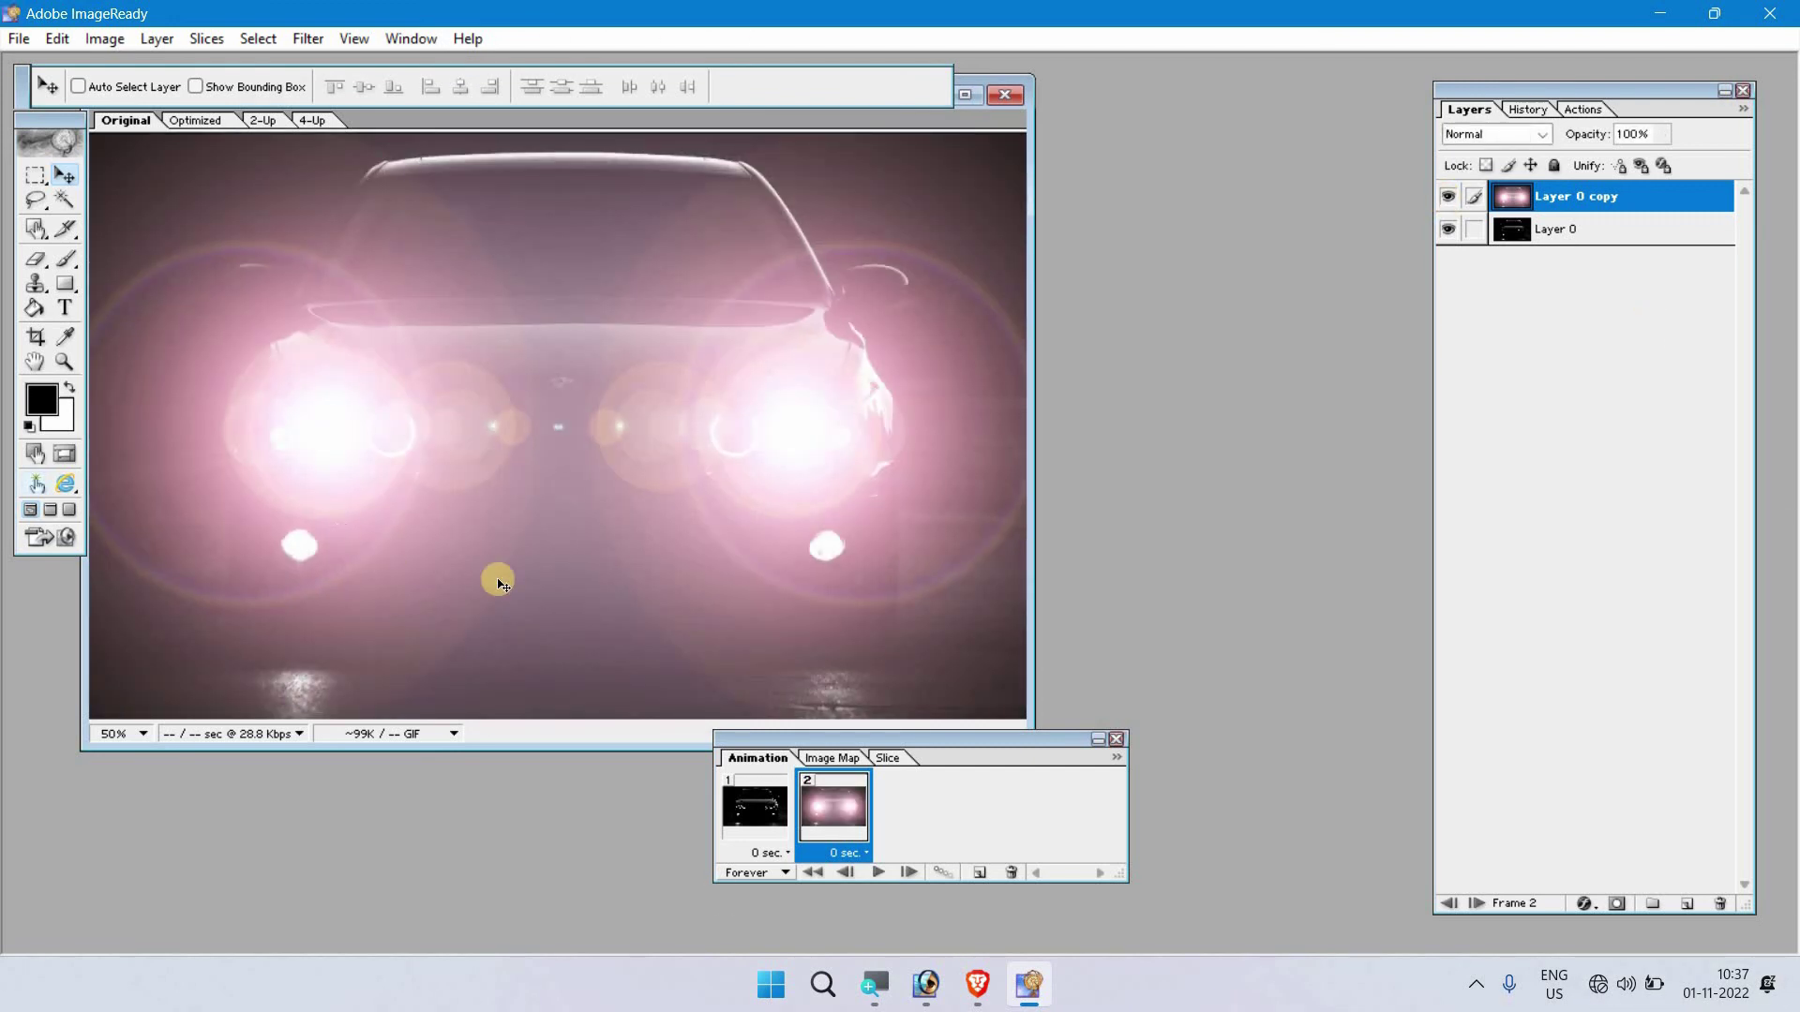
{"action": "left_click", "coordinate": [878, 872]}
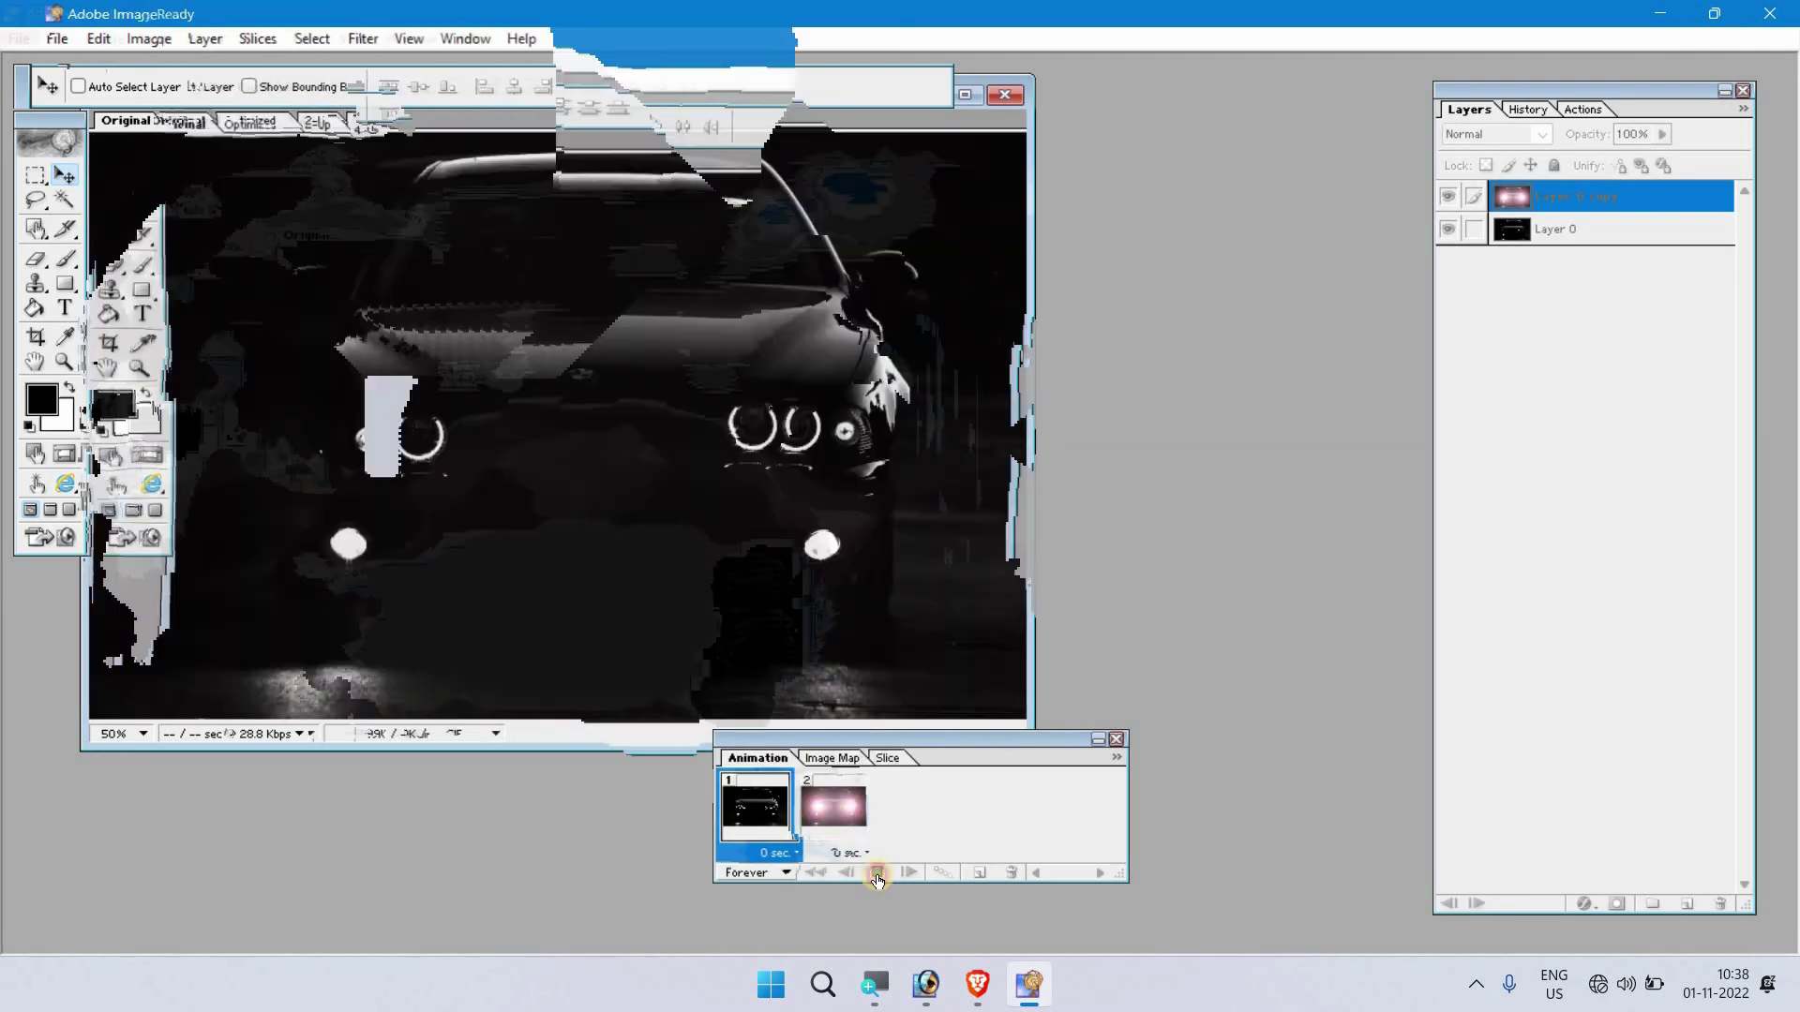
Stop playback, set frame 2's delay to 0.5 seconds, and replay the animation
{"action": "left_click", "coordinate": [877, 874]}
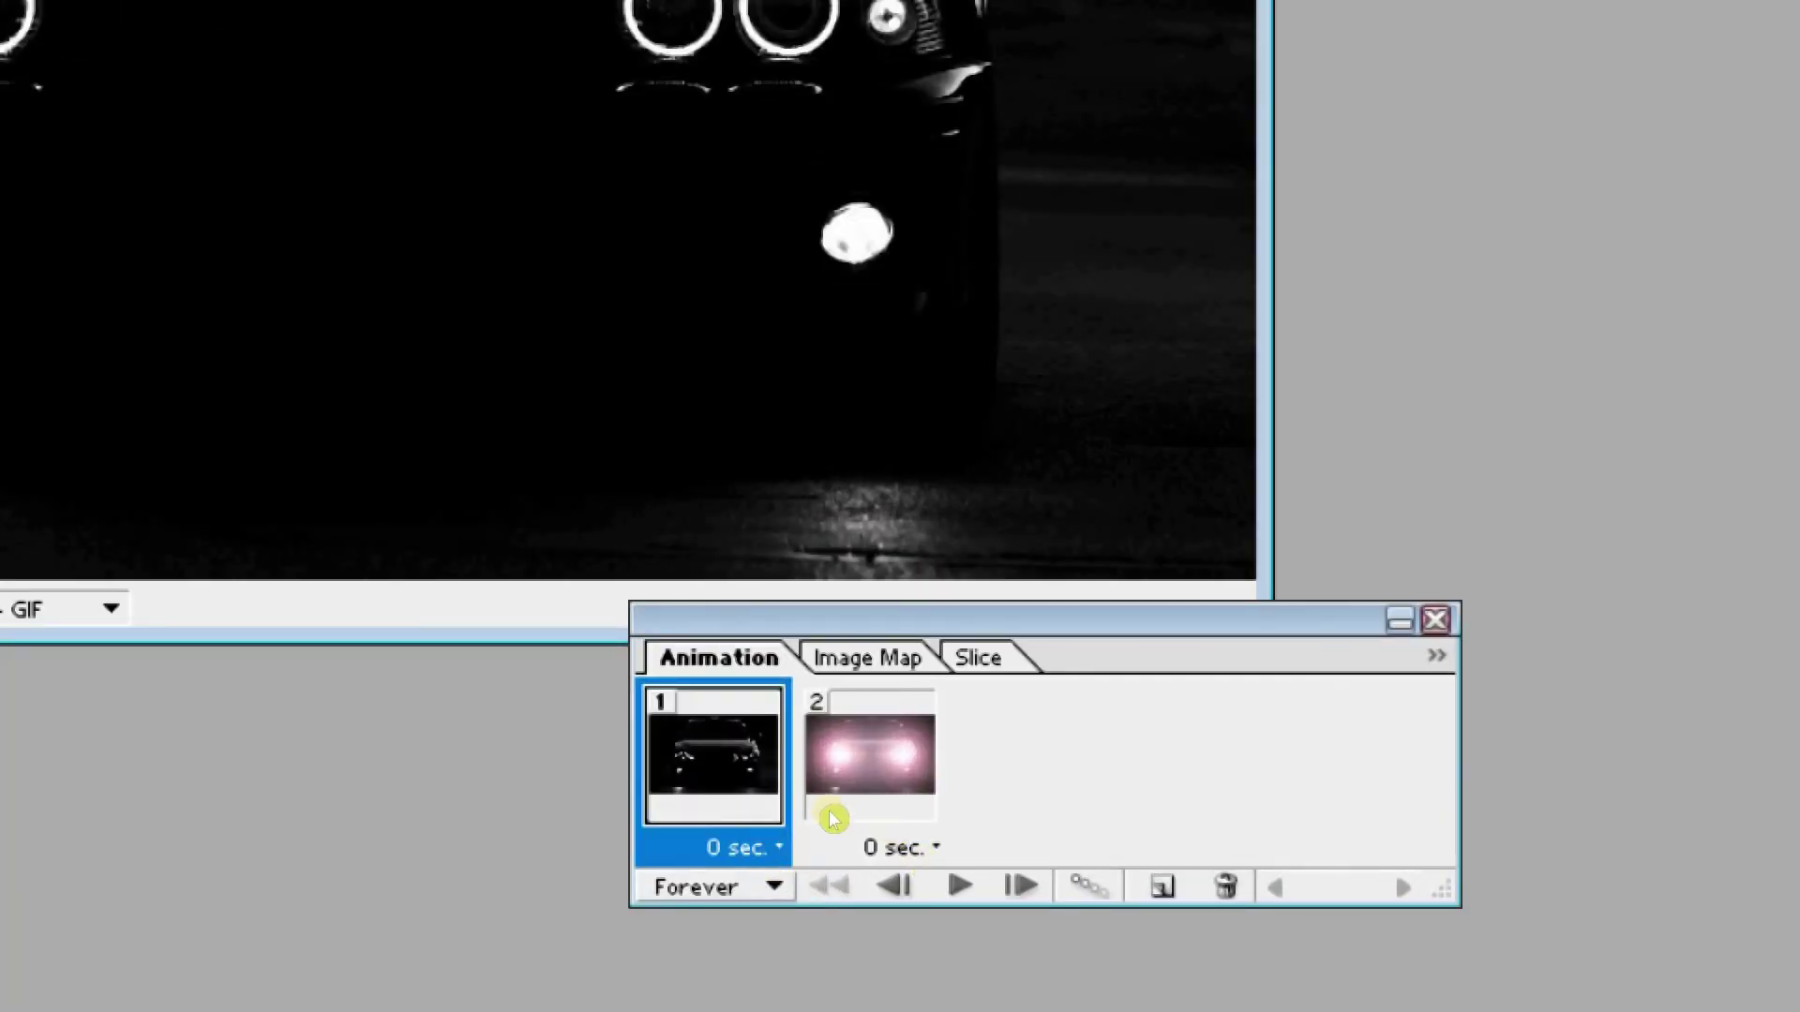
{"action": "left_click", "coordinate": [842, 857]}
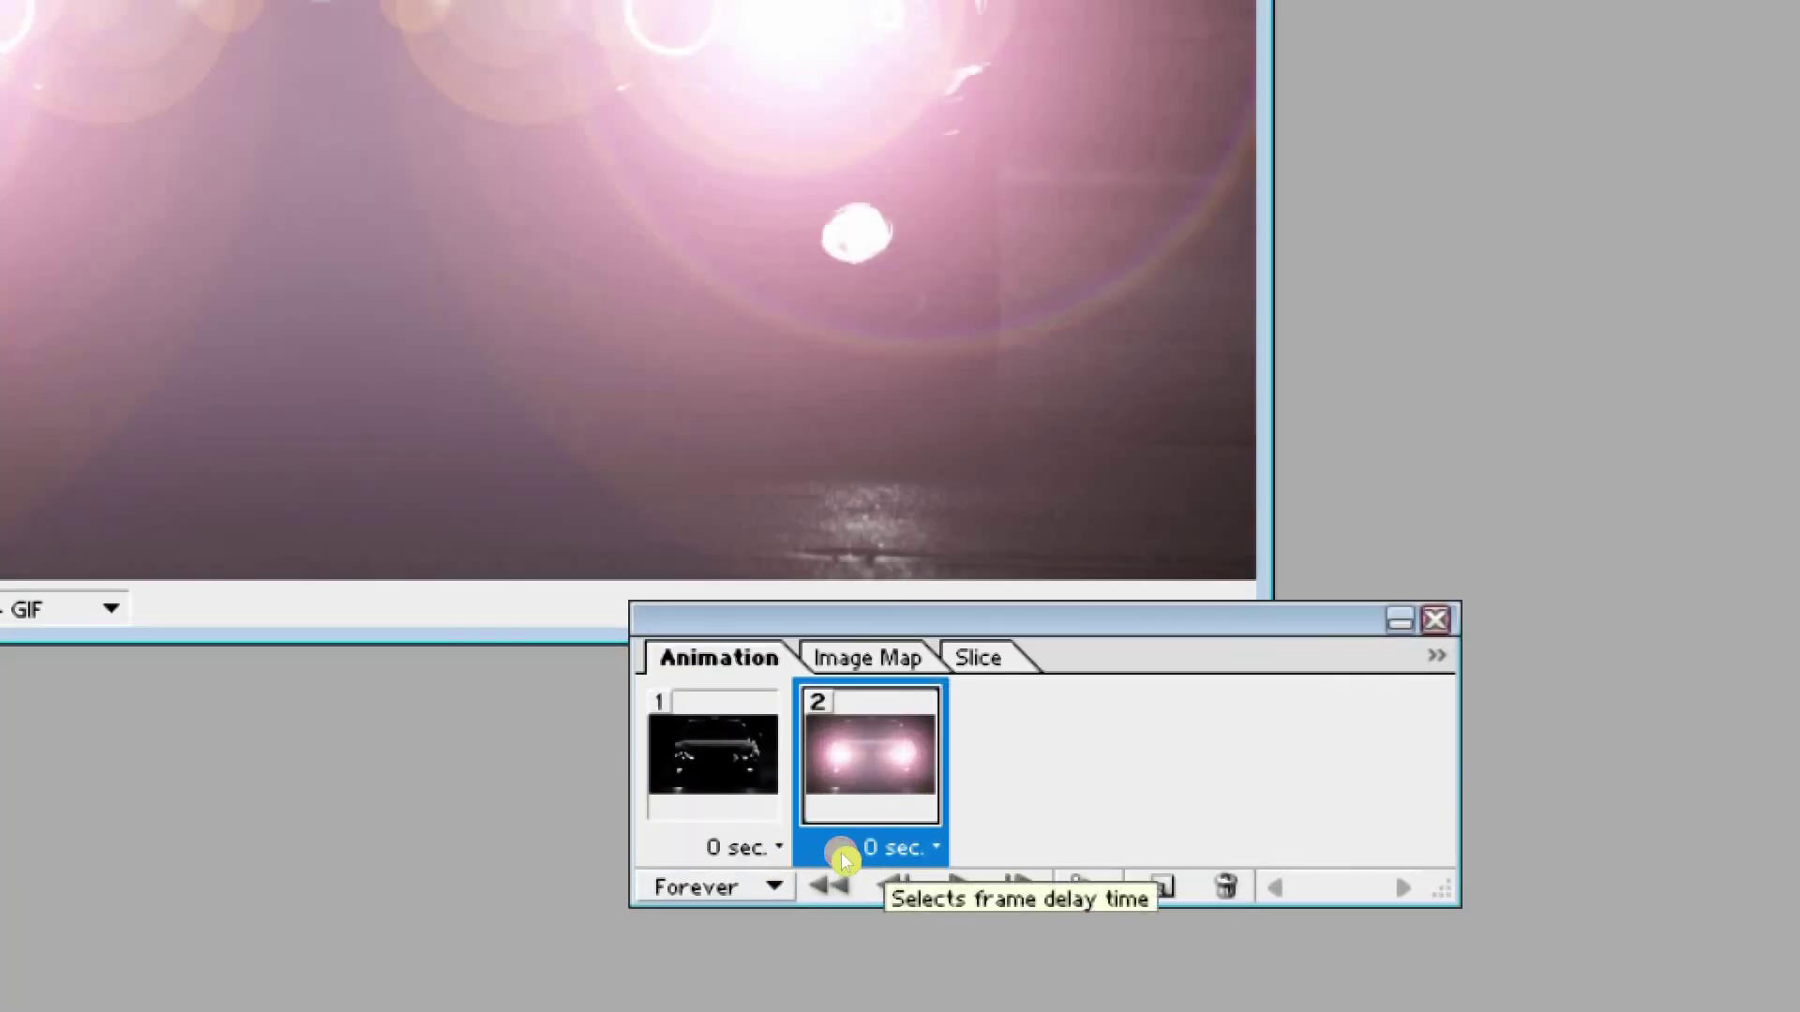
{"action": "left_click", "coordinate": [840, 851]}
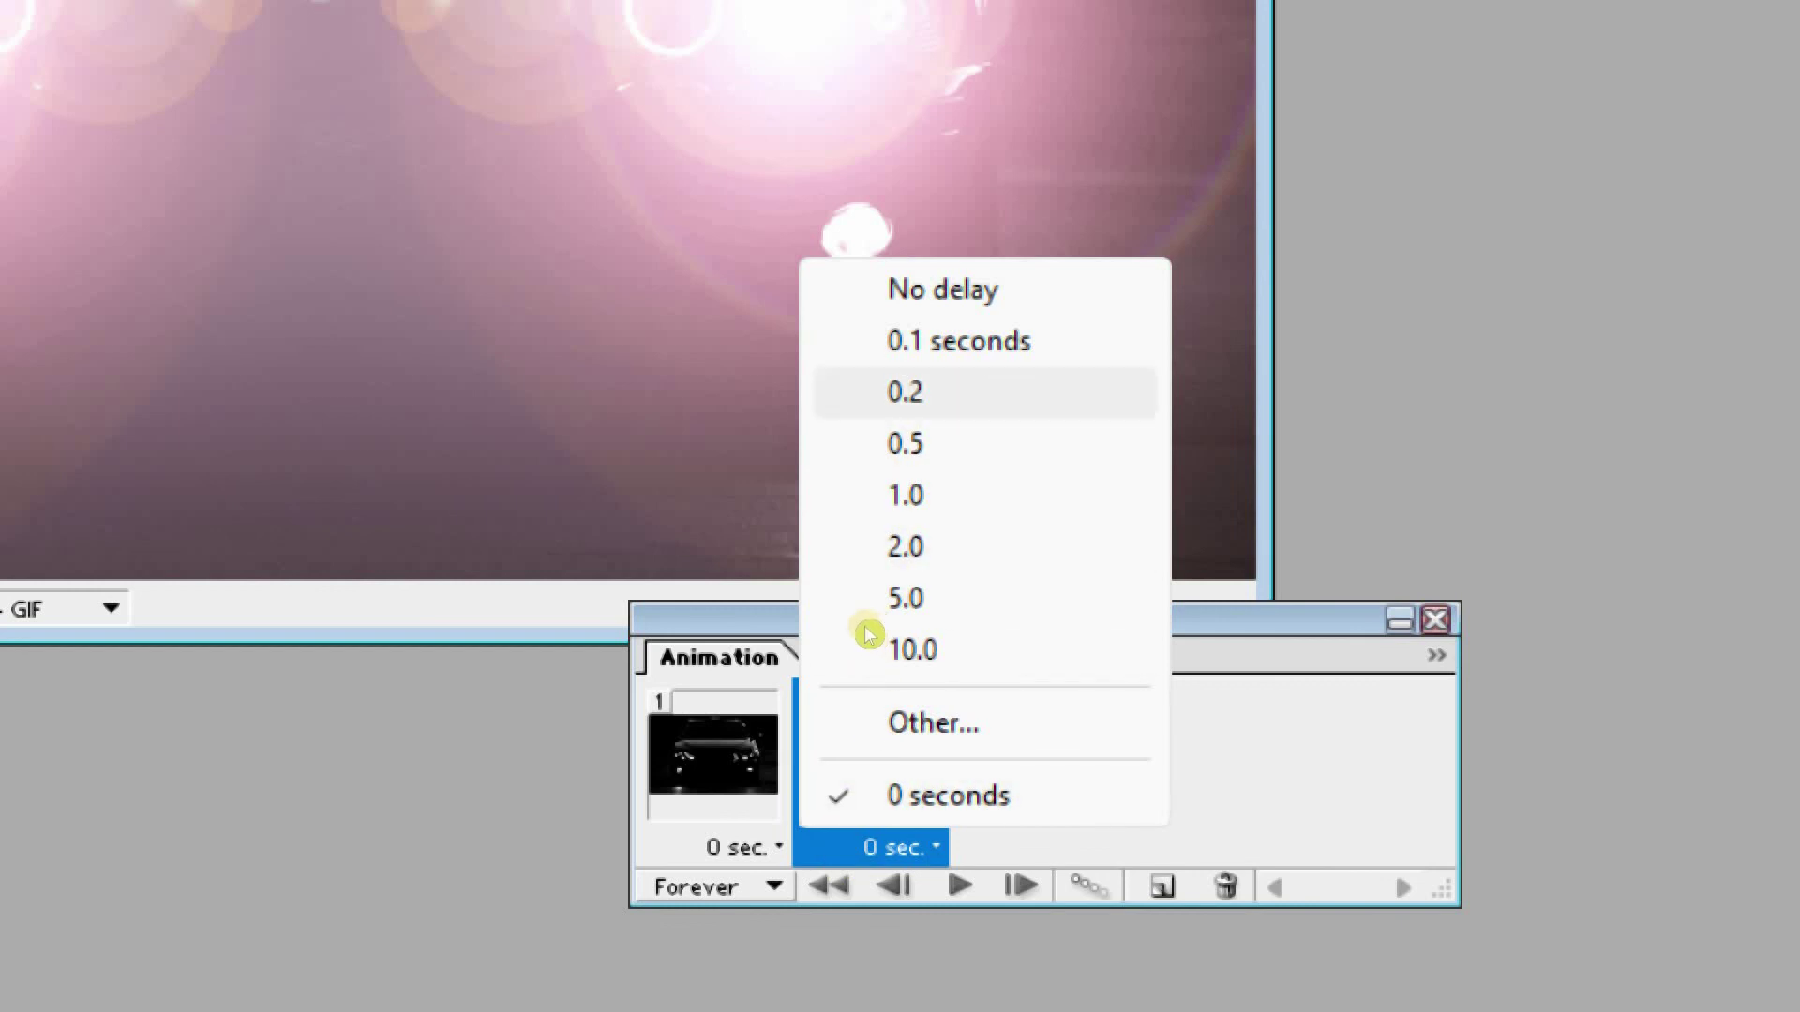
{"action": "key", "text": "Down"}
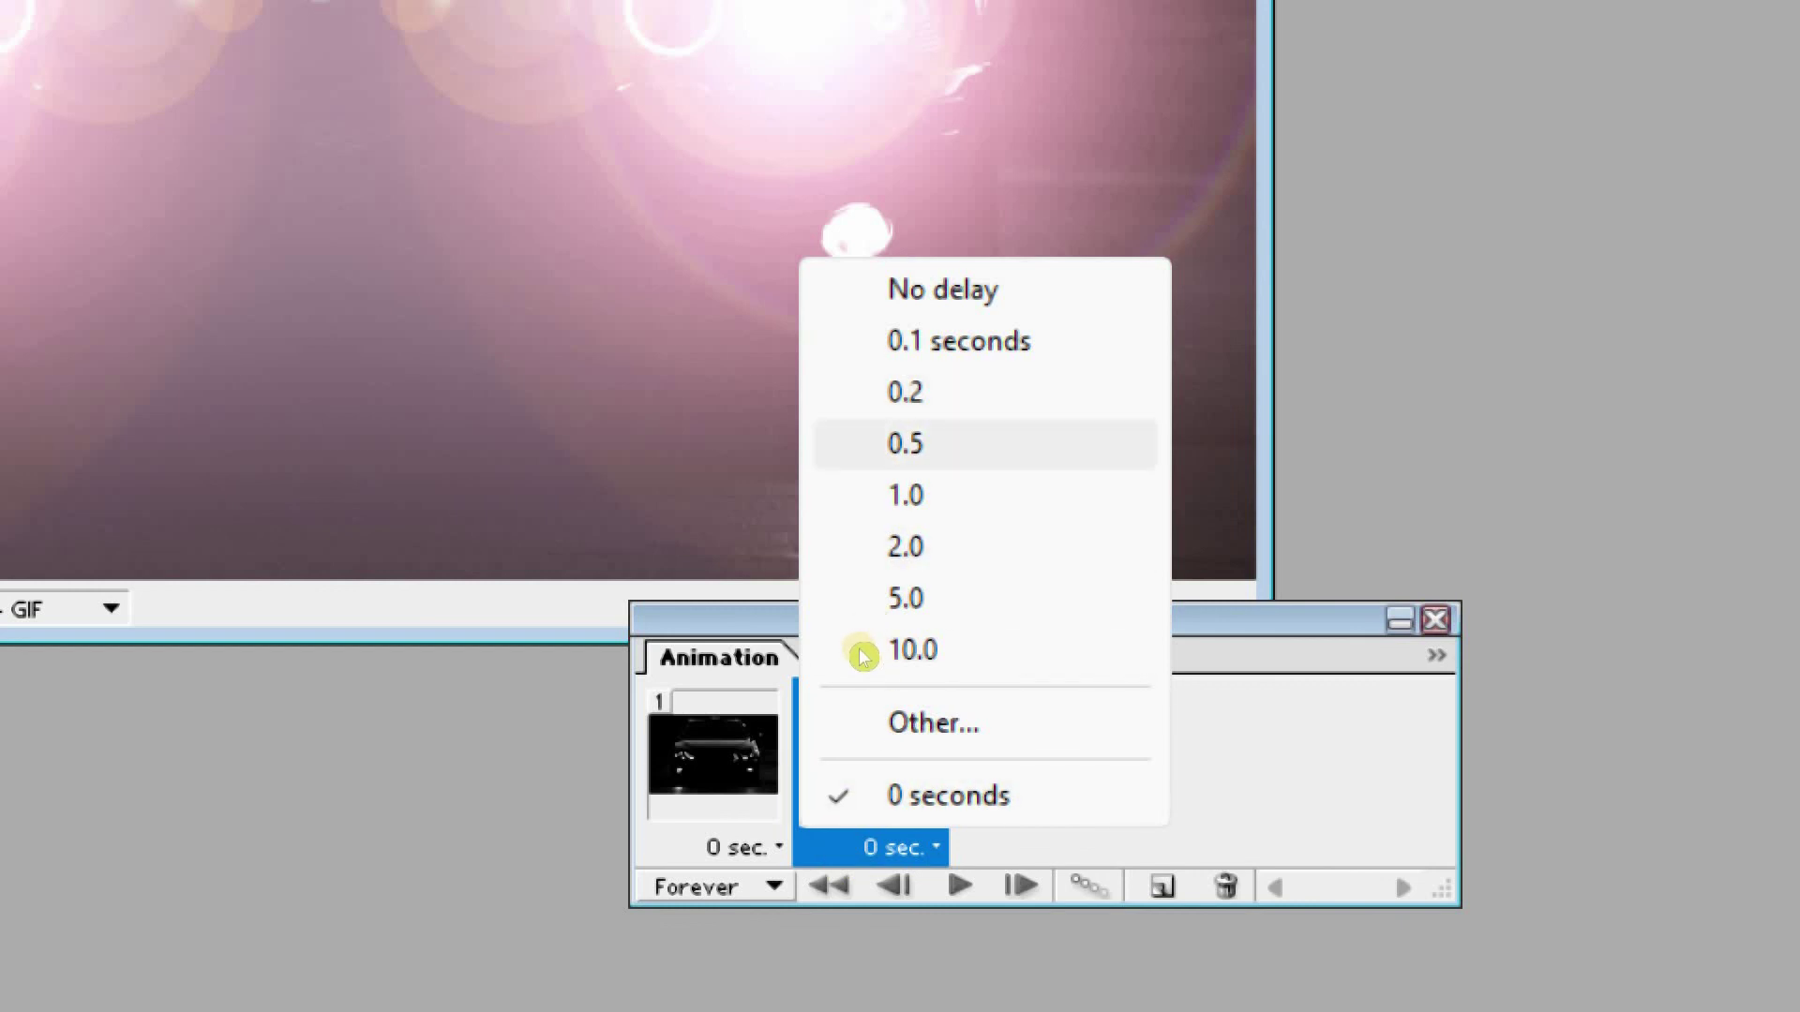
{"action": "key", "text": "Return"}
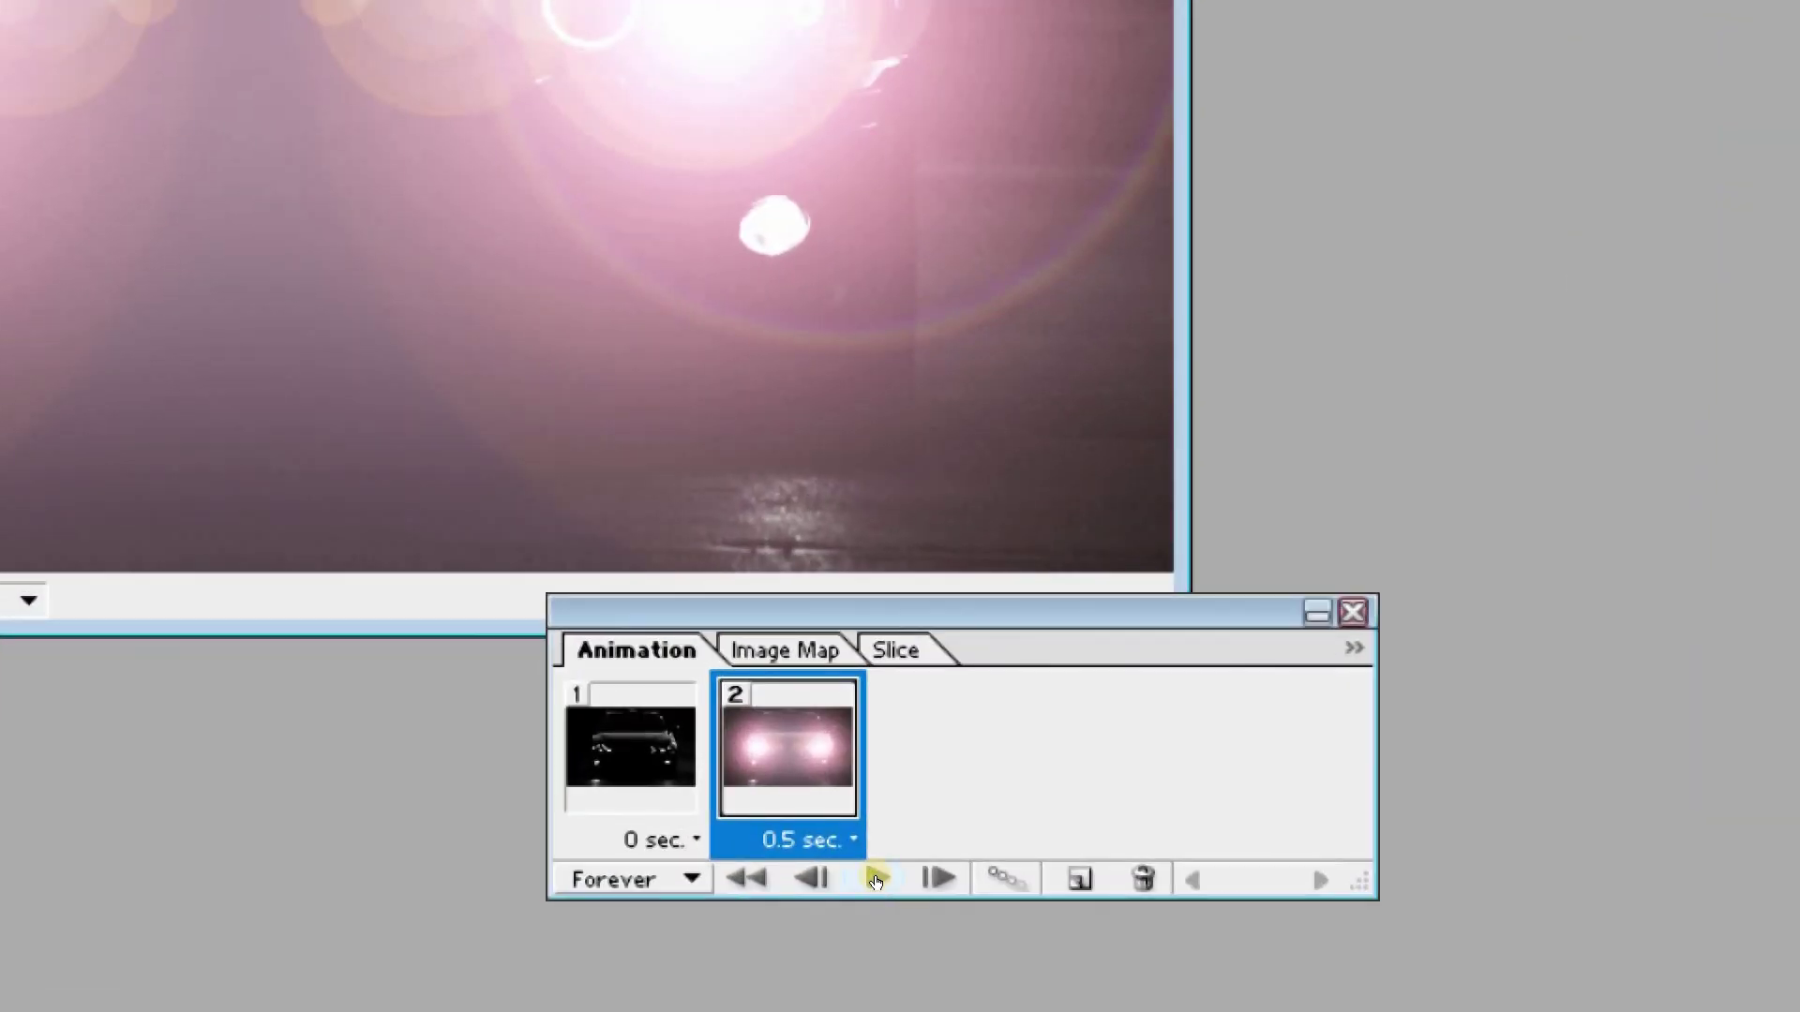
{"action": "left_click", "coordinate": [876, 879]}
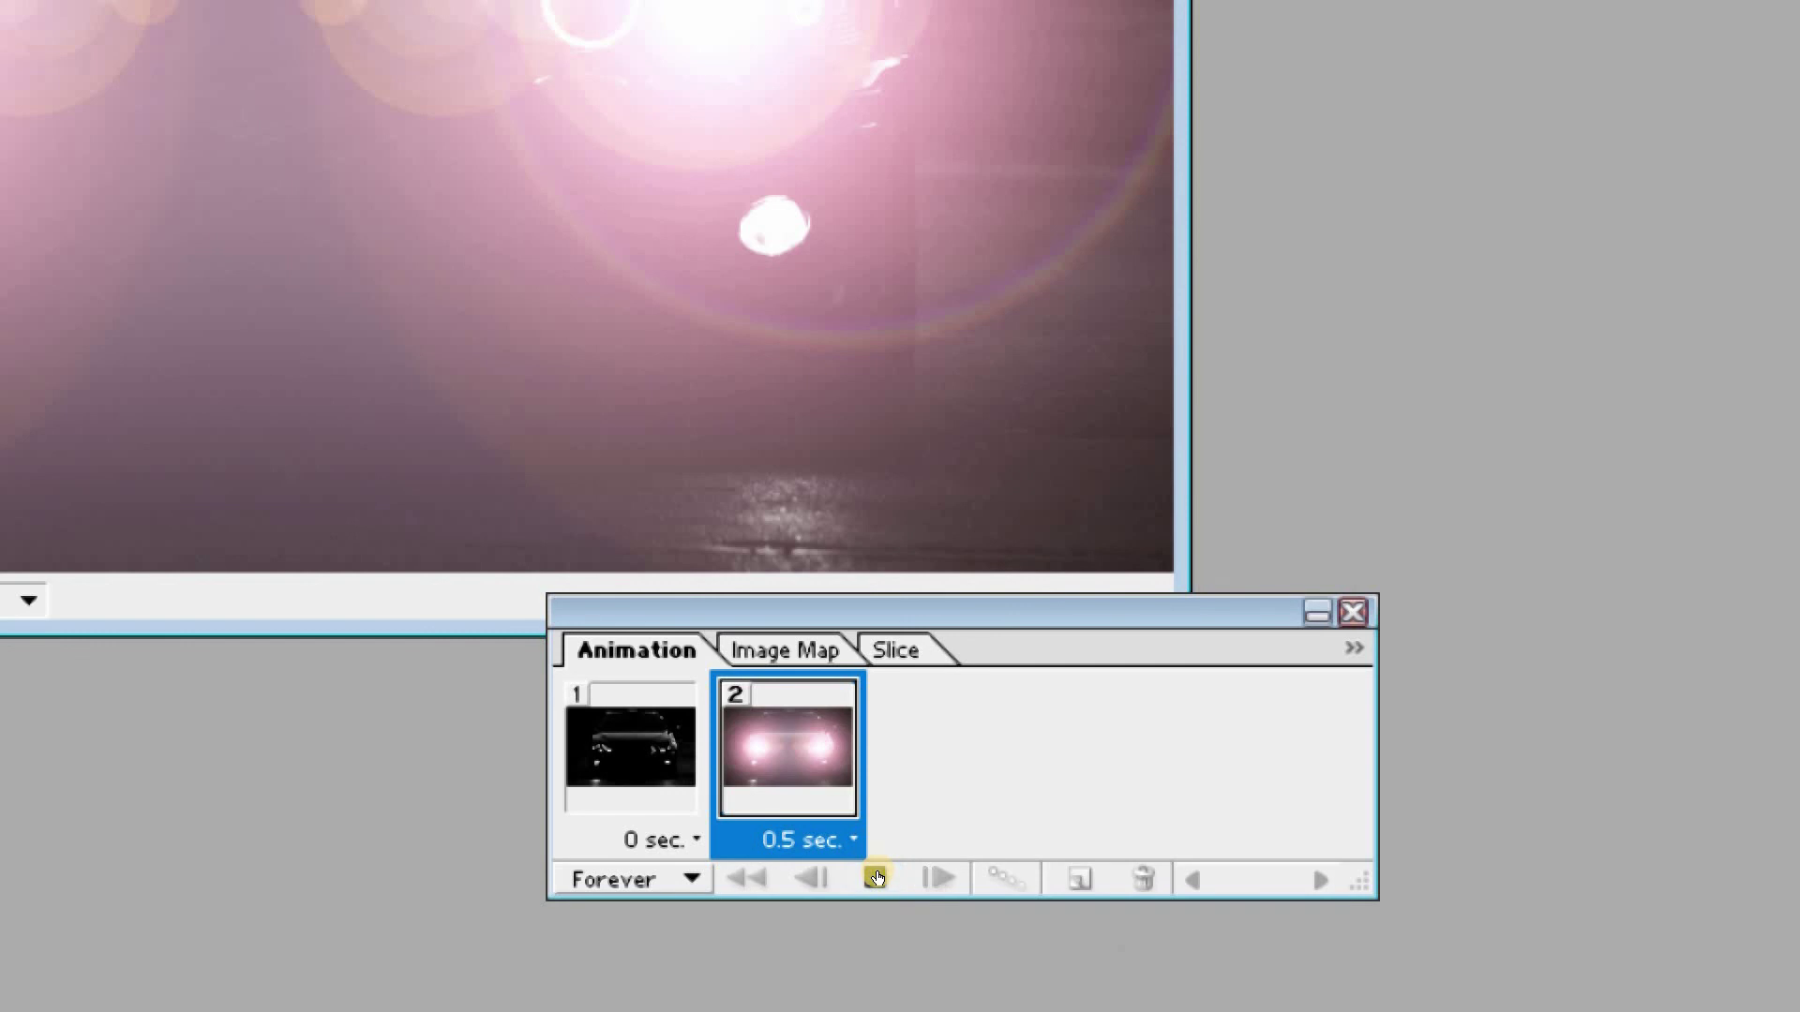